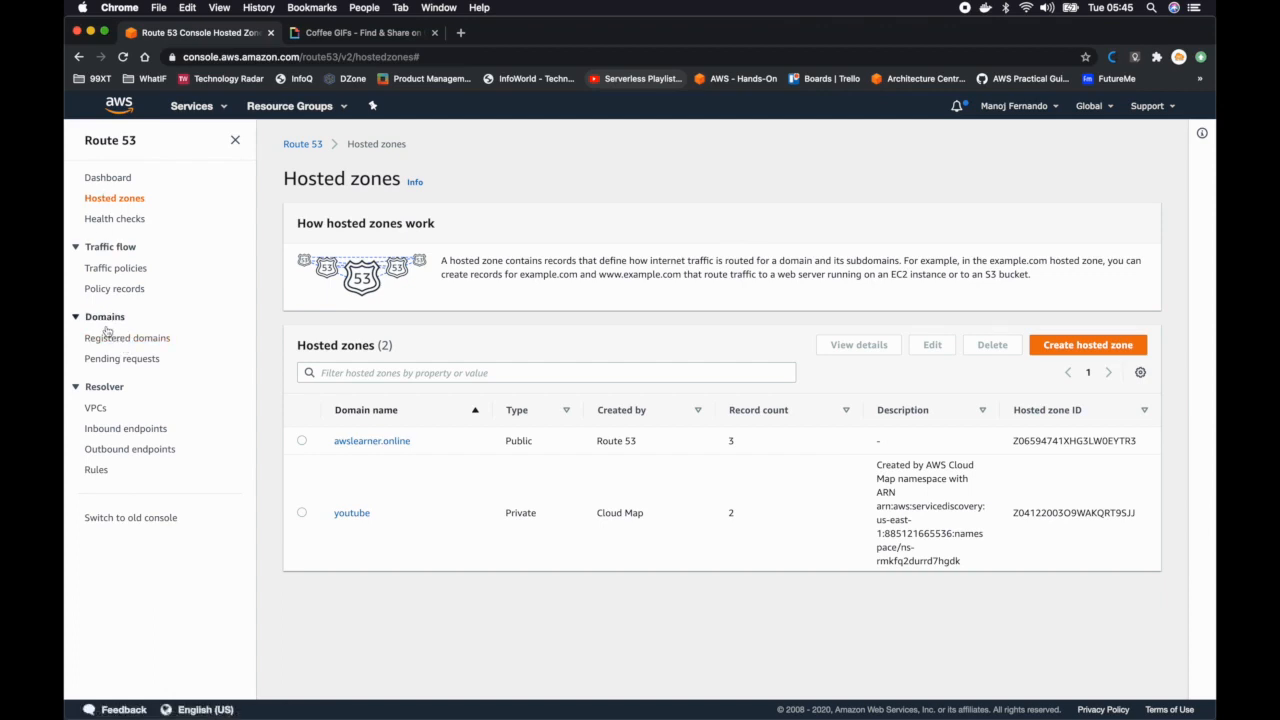
Step: Start a domain registration in Route 53 and check the availability of example.com
{"action": "left_click", "coordinate": [121, 344]}
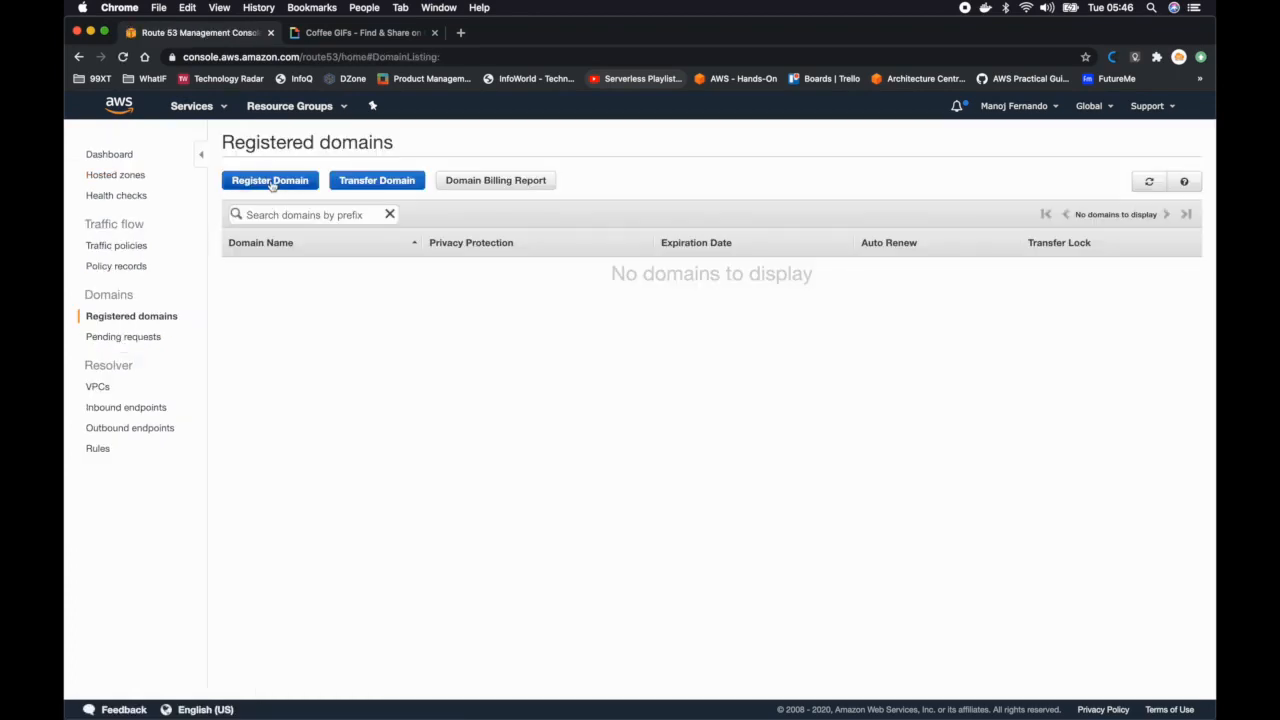
{"action": "left_click", "coordinate": [270, 182]}
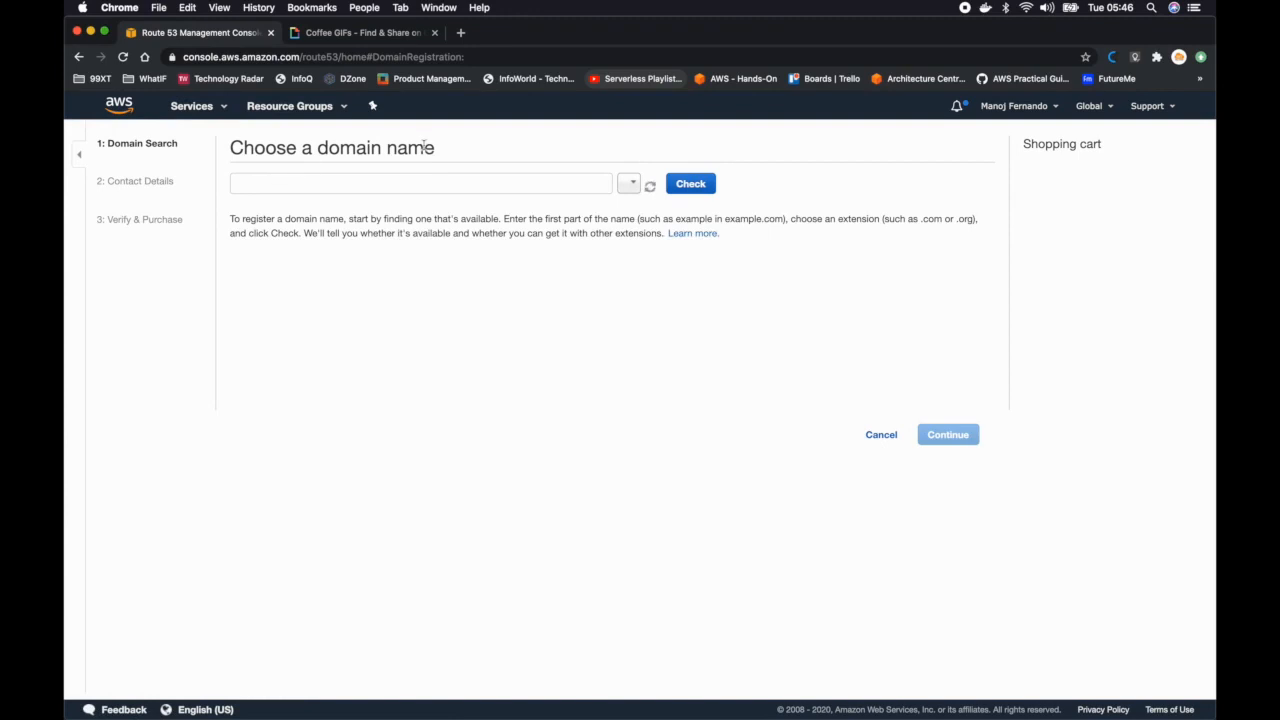
{"action": "left_click", "coordinate": [463, 178]}
{"action": "type", "text": "example"}
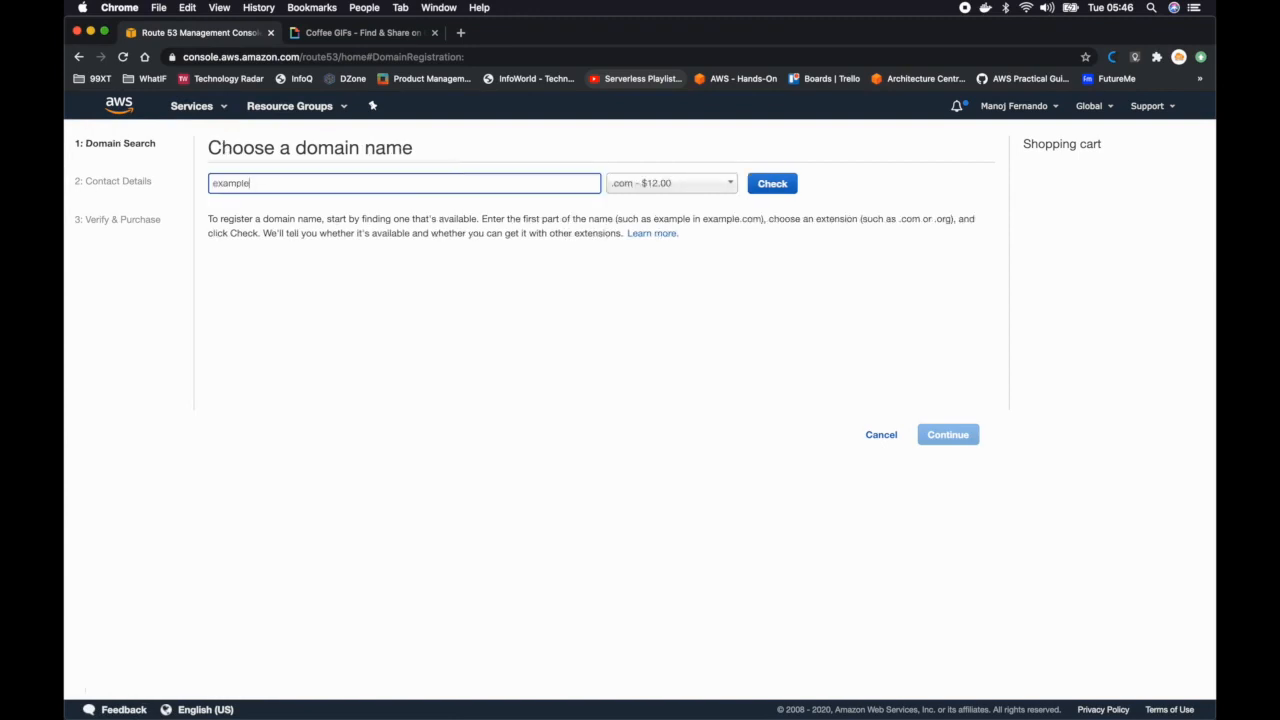
{"action": "key", "text": "Tab"}
{"action": "type", "text": ".c"}
{"action": "key", "text": "Return"}
{"action": "left_click", "coordinate": [766, 192]}
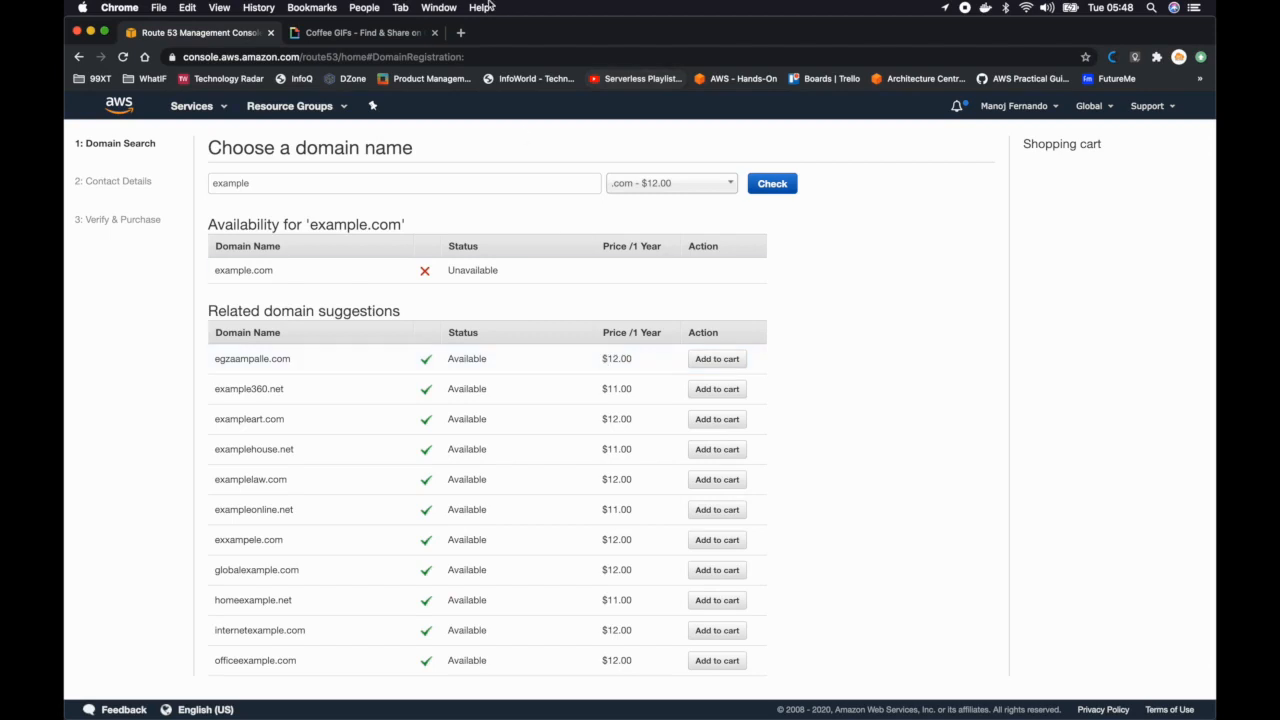
Step: Search the web for "free domains" in a new browser tab and open the Dot TK result
{"action": "left_click", "coordinate": [461, 32]}
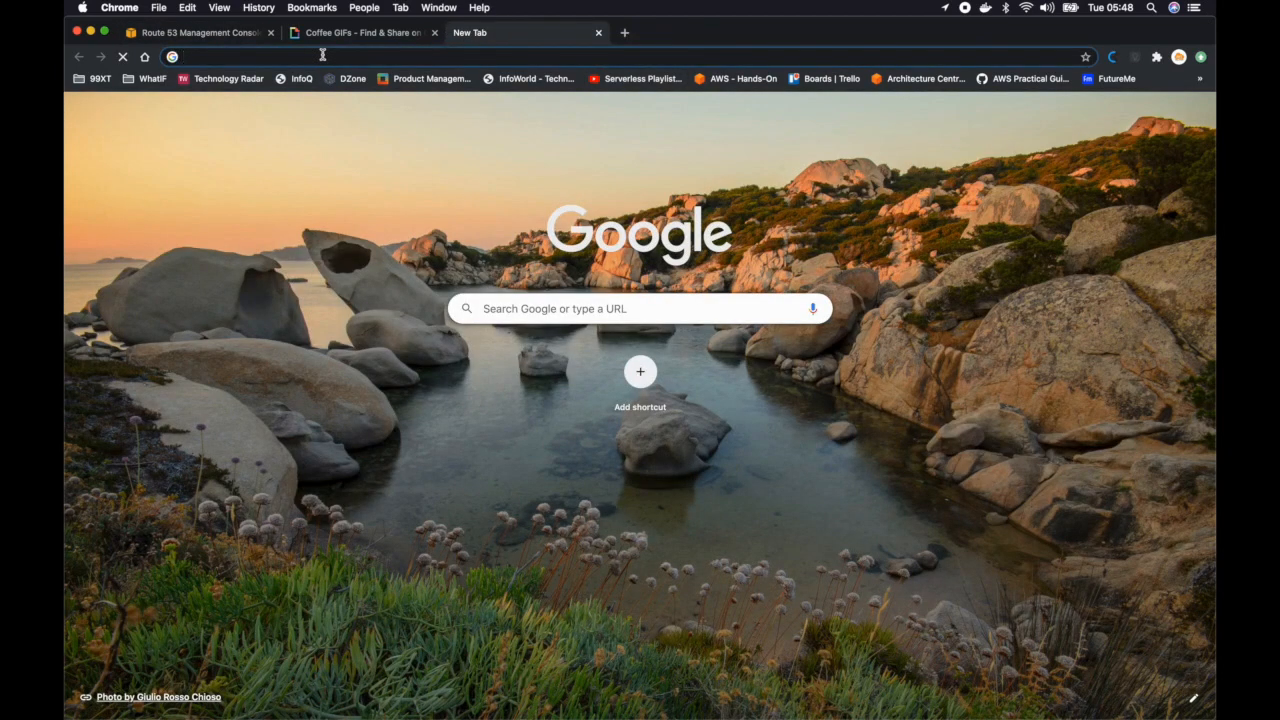
{"action": "type", "text": "free domains"}
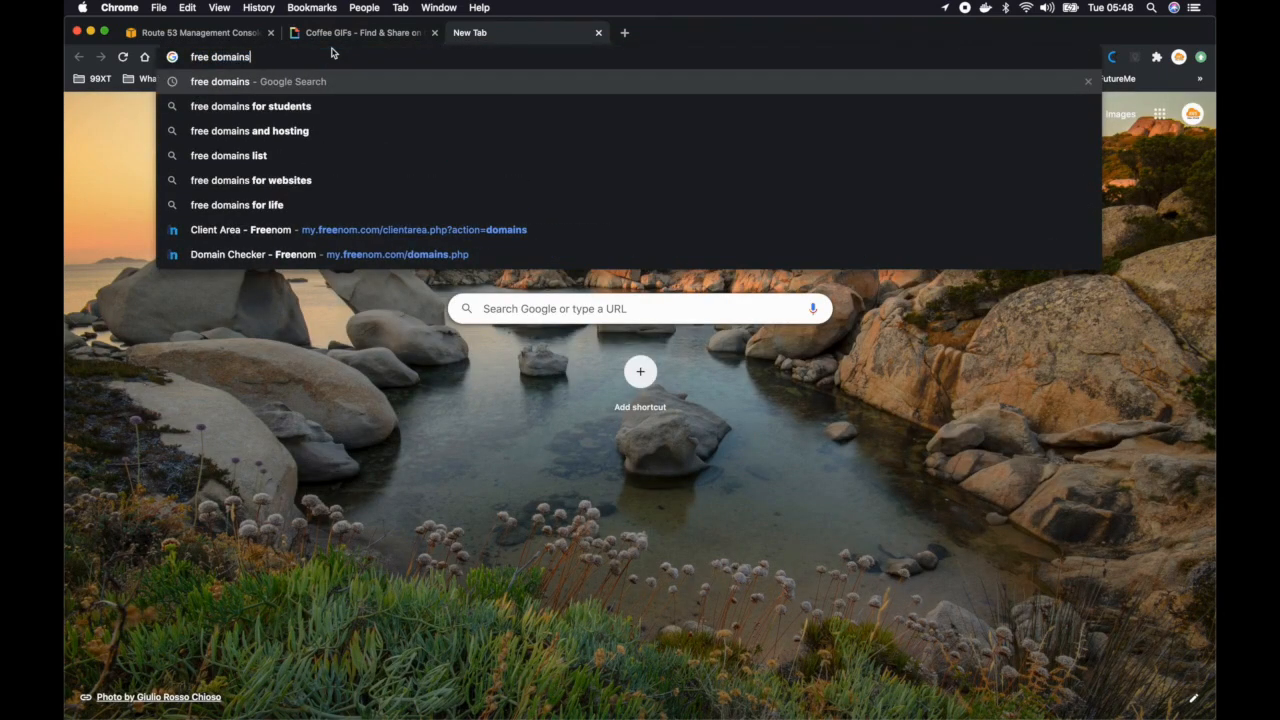
{"action": "key", "text": "Return"}
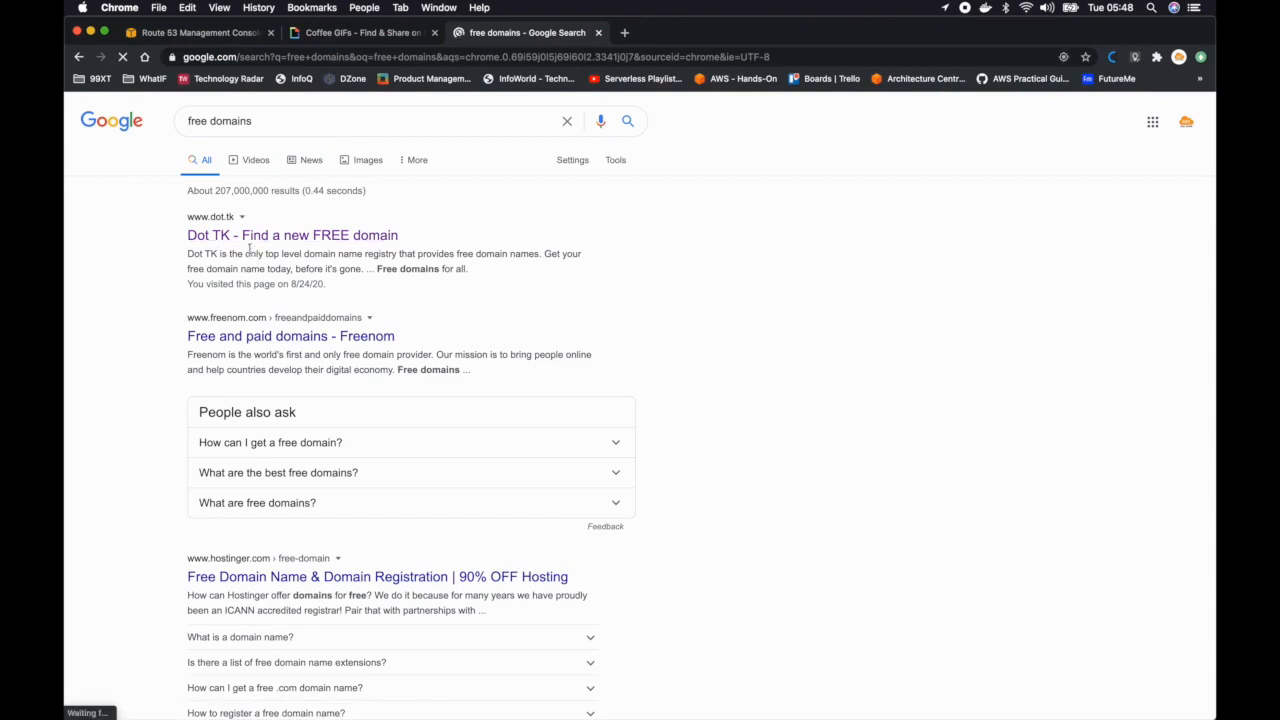
{"action": "left_click", "coordinate": [220, 240]}
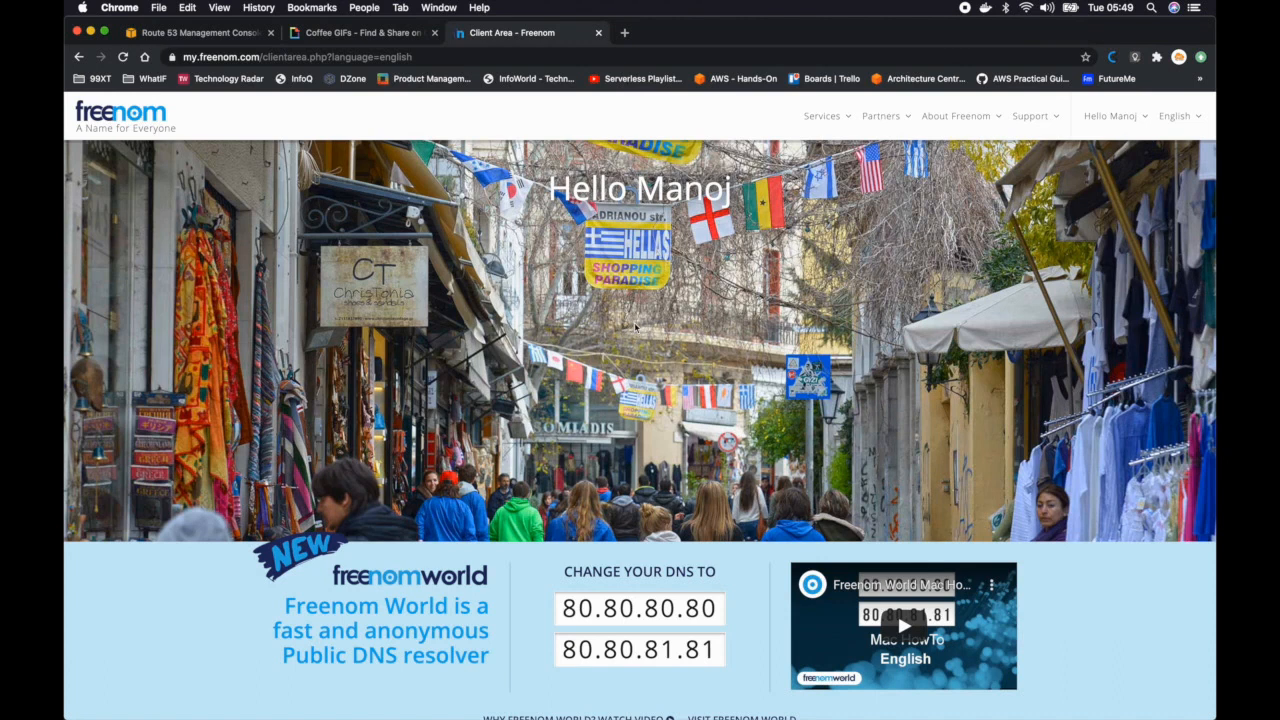
Step: Open Freenom's new domain registration page and check the availability of "coffeelove"
{"action": "mouse_move", "coordinate": [848, 124]}
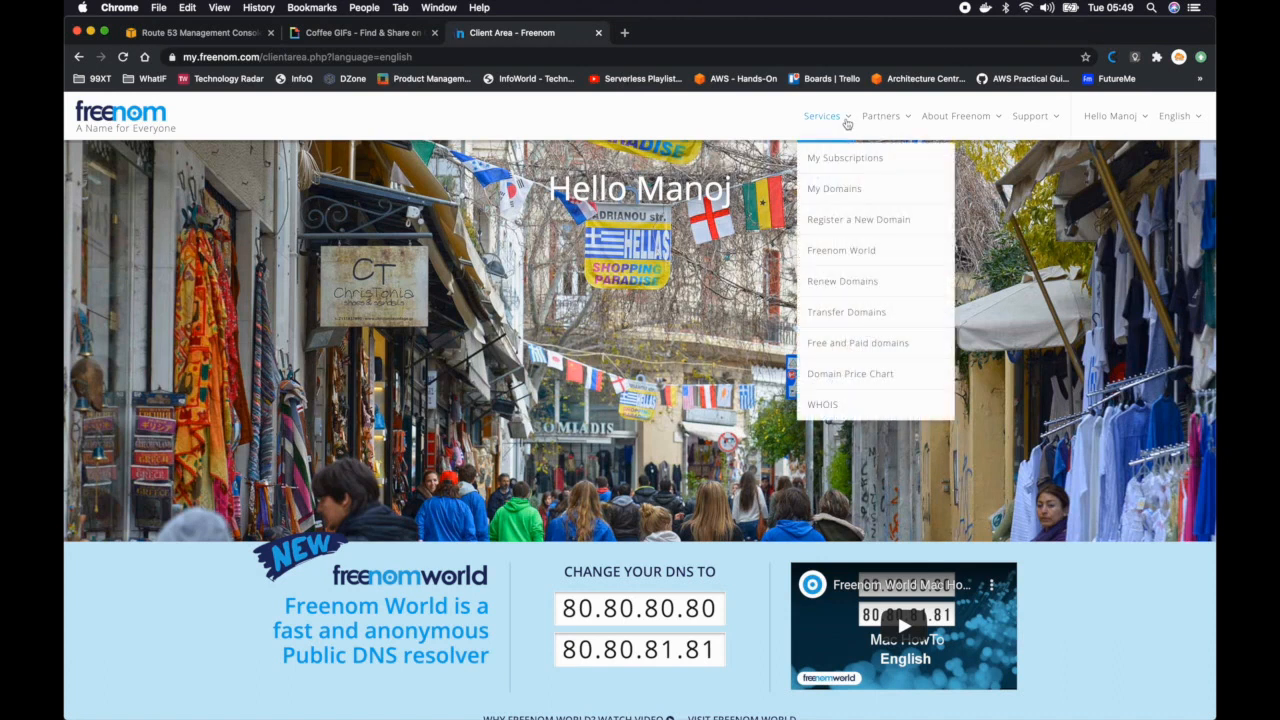
{"action": "left_click", "coordinate": [855, 222]}
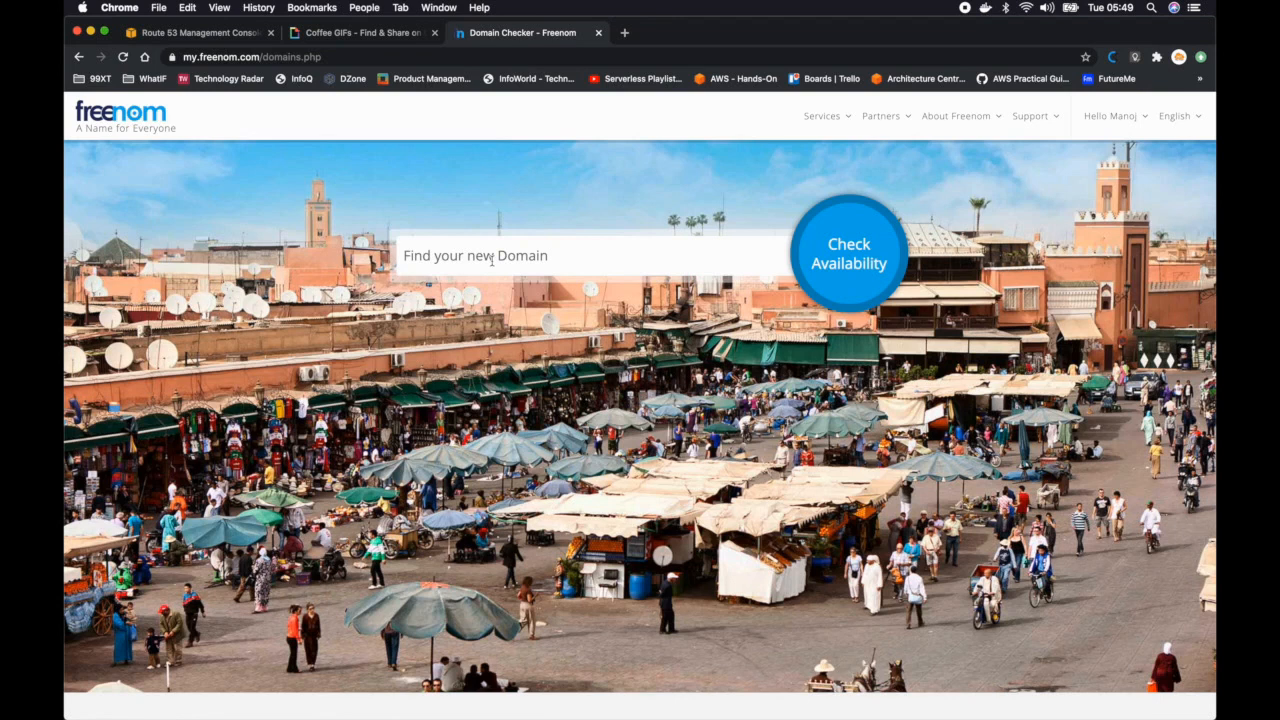
{"action": "left_click", "coordinate": [492, 258]}
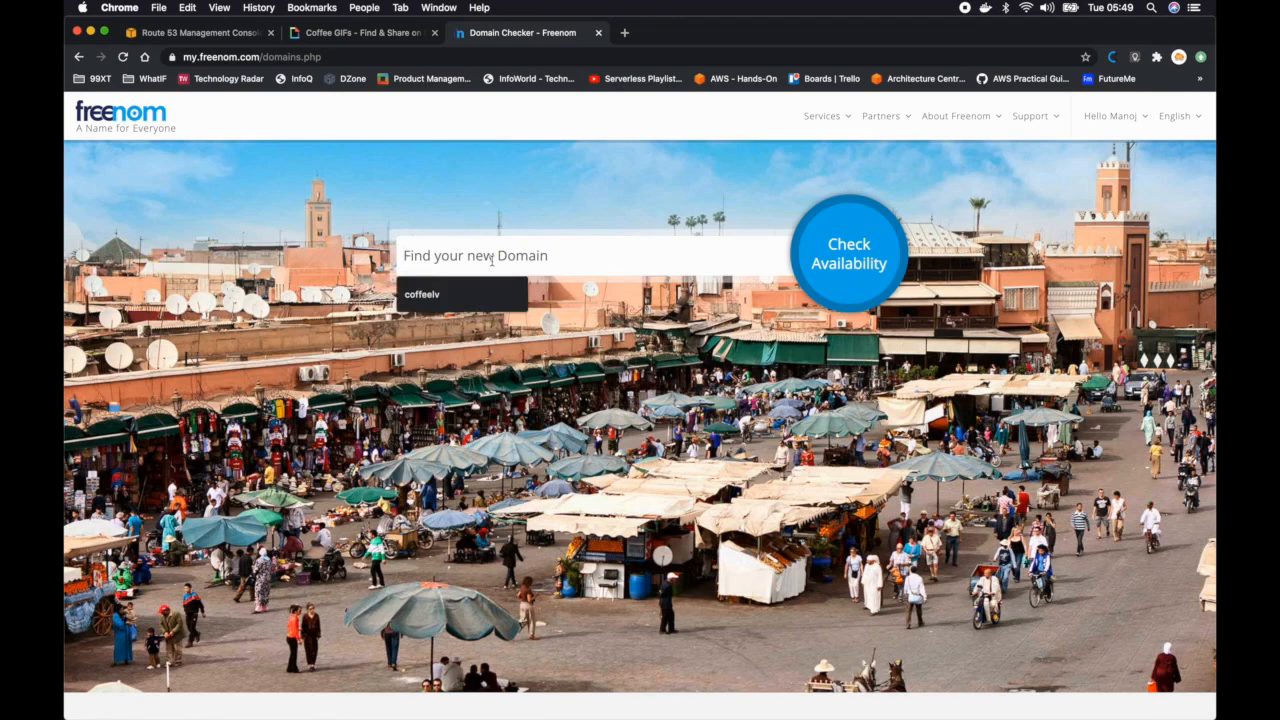
{"action": "type", "text": "coffee"}
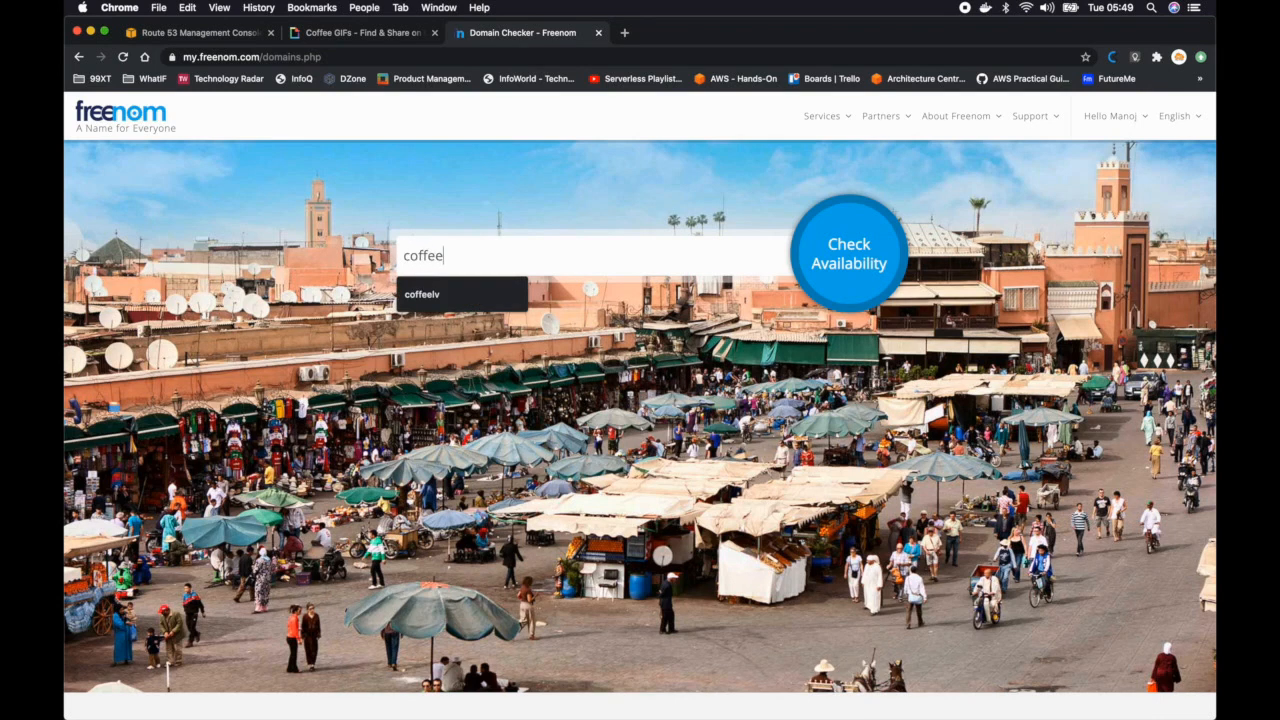
{"action": "type", "text": "love"}
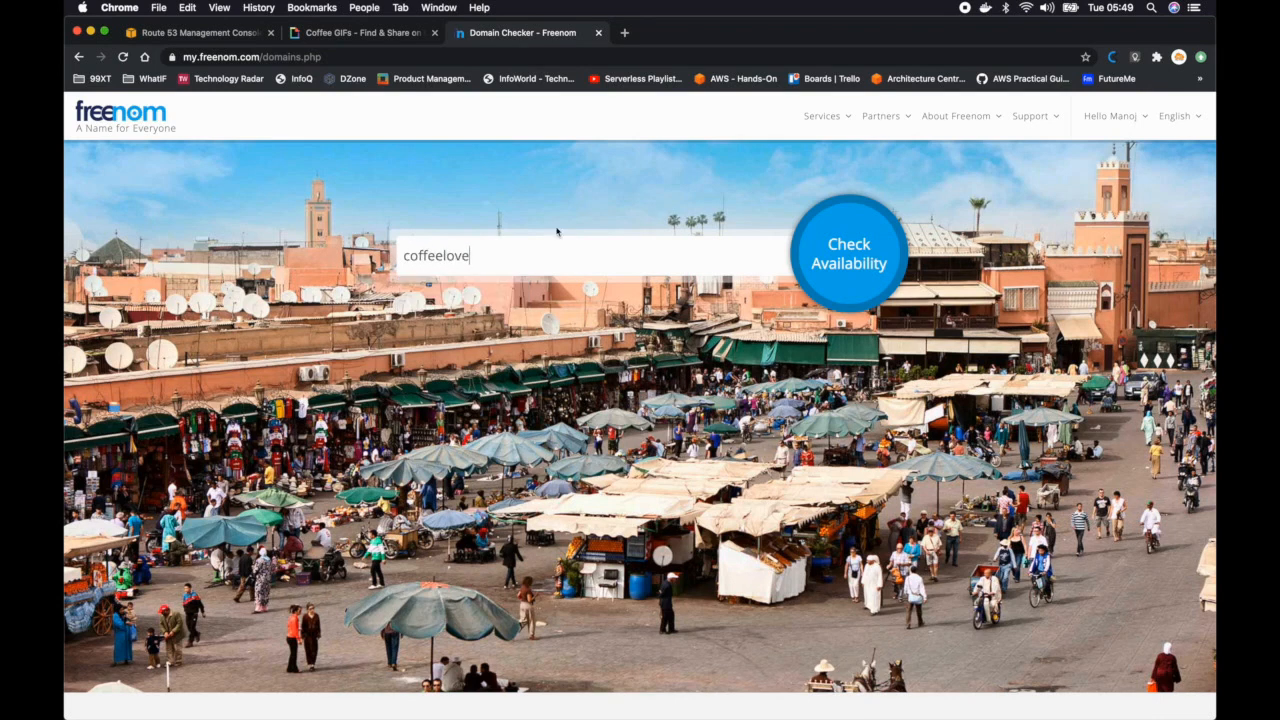
{"action": "left_click", "coordinate": [879, 262]}
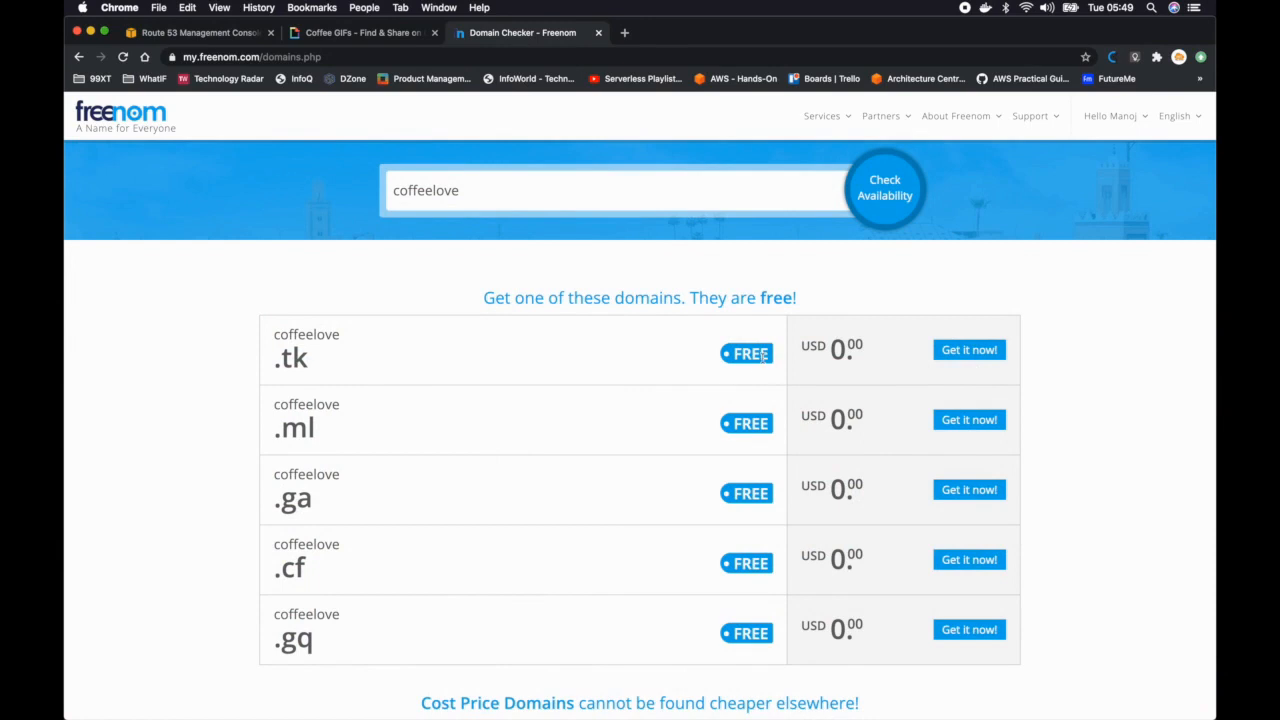
Step: Order the free coffeelove.tk domain for 3 months, accepting the terms and conditions at checkout
{"action": "left_click", "coordinate": [970, 352]}
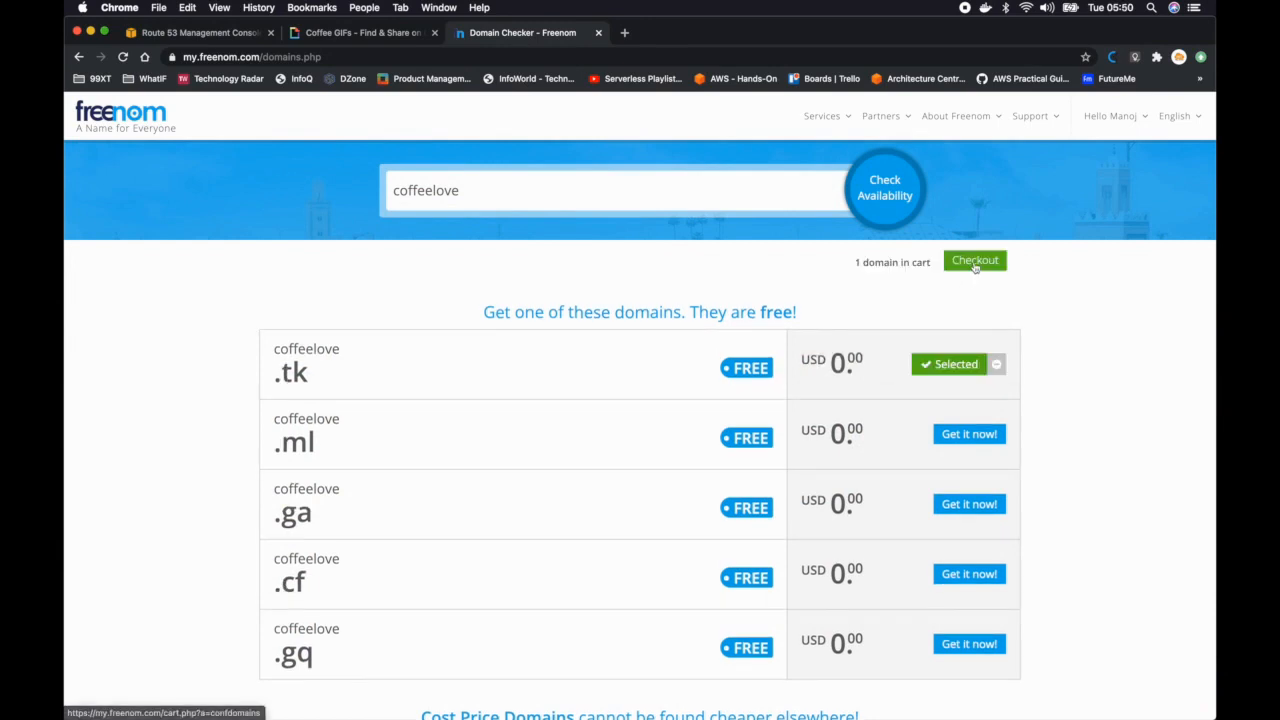
{"action": "left_click", "coordinate": [975, 261]}
{"action": "left_click", "coordinate": [958, 321]}
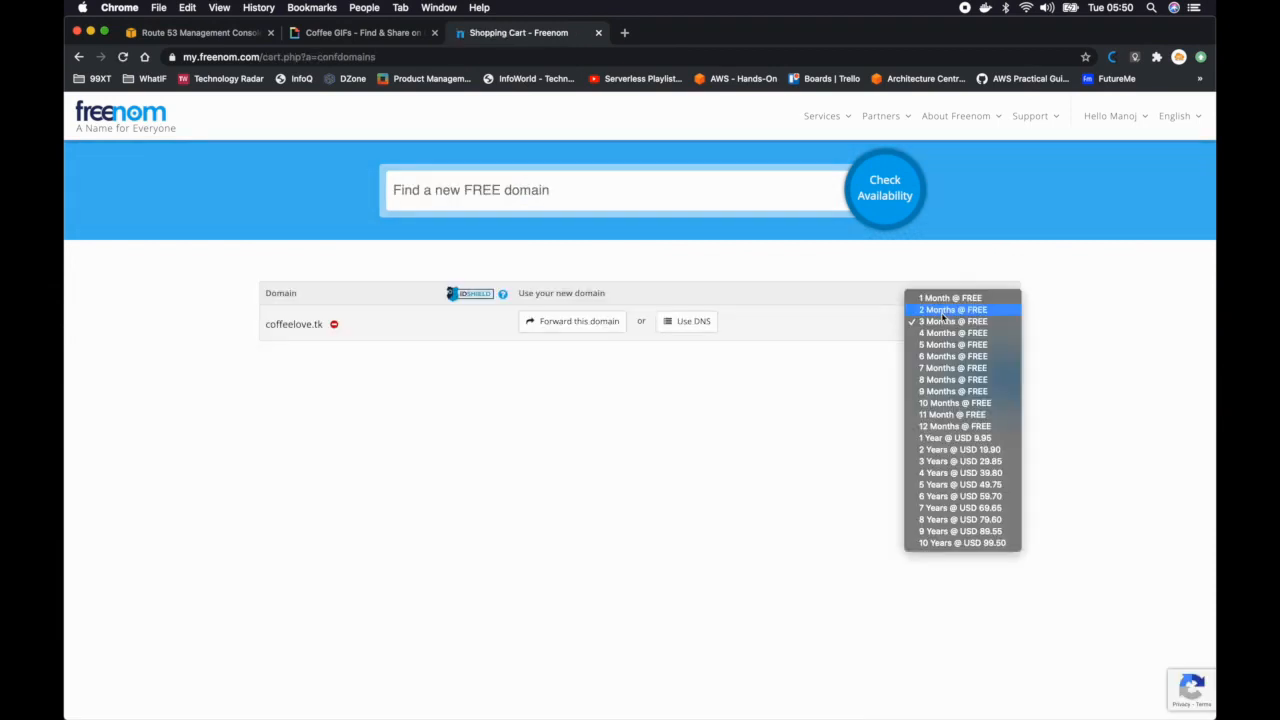
{"action": "left_click", "coordinate": [1080, 386]}
{"action": "left_click", "coordinate": [996, 384]}
{"action": "left_click", "coordinate": [957, 409]}
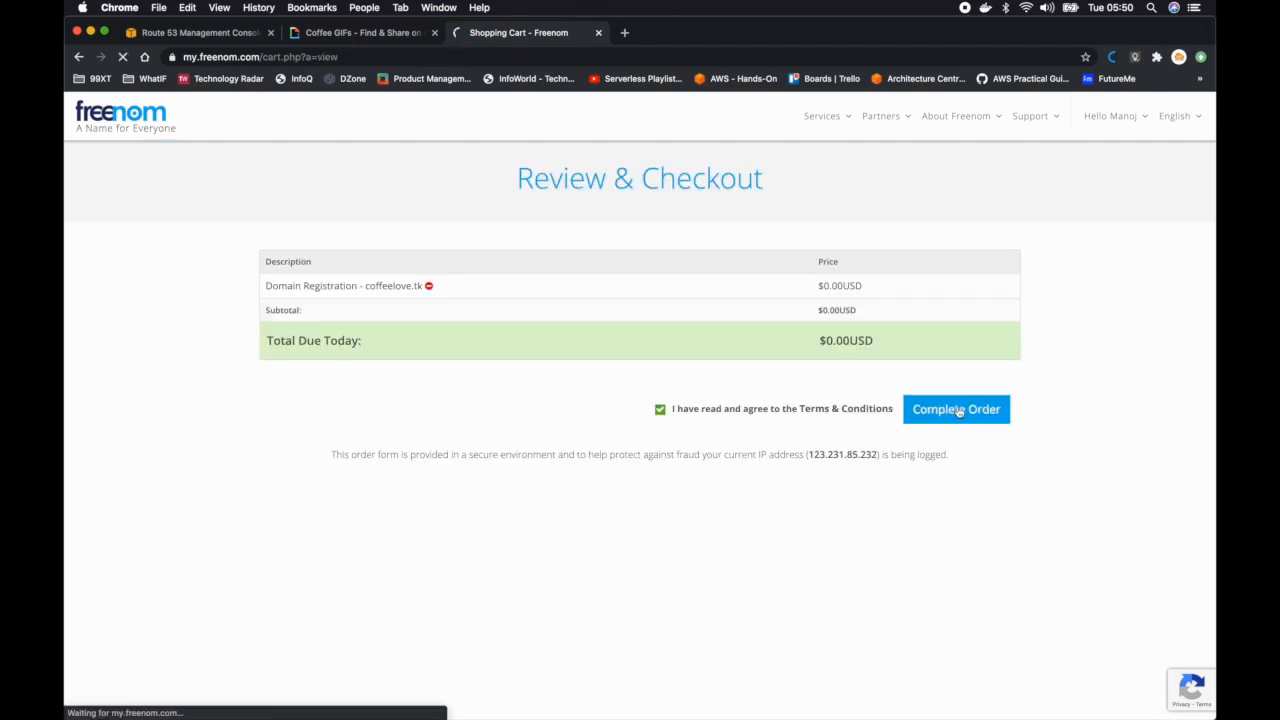
{"action": "left_click", "coordinate": [651, 402]}
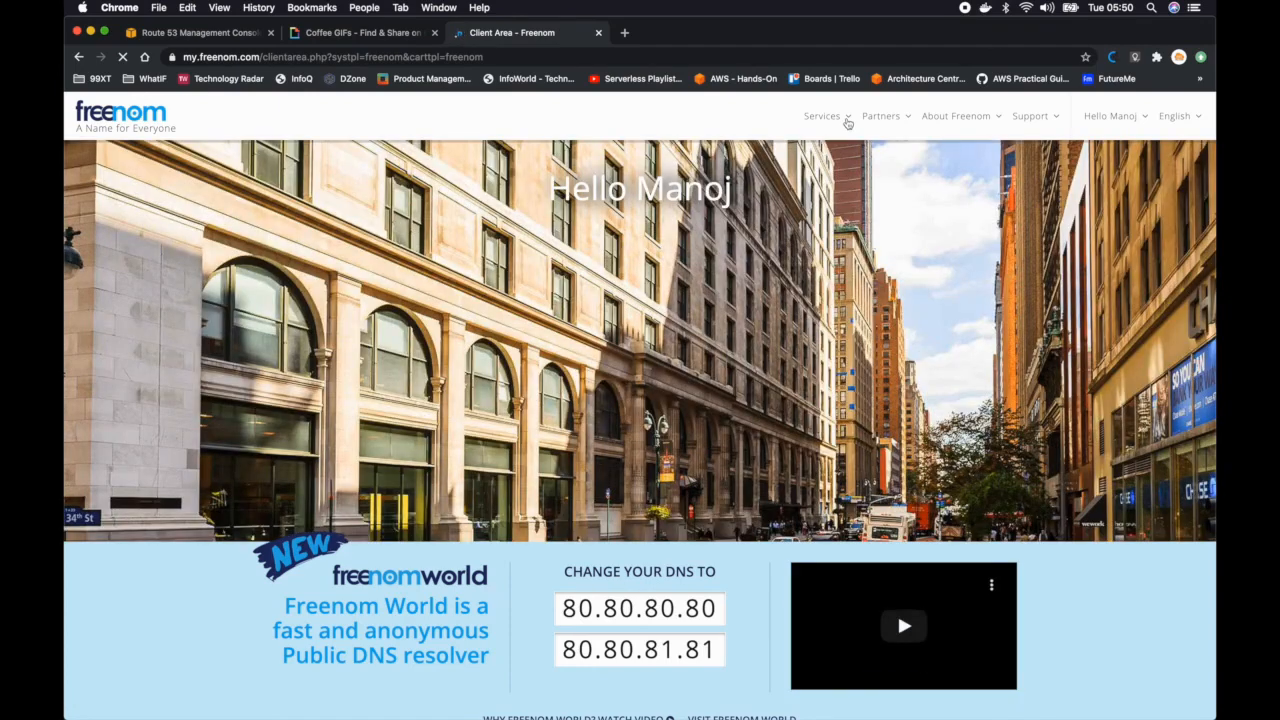
Step: Open the nameserver settings of coffeelove.tk from the registered domains and choose custom nameservers
{"action": "mouse_move", "coordinate": [848, 122]}
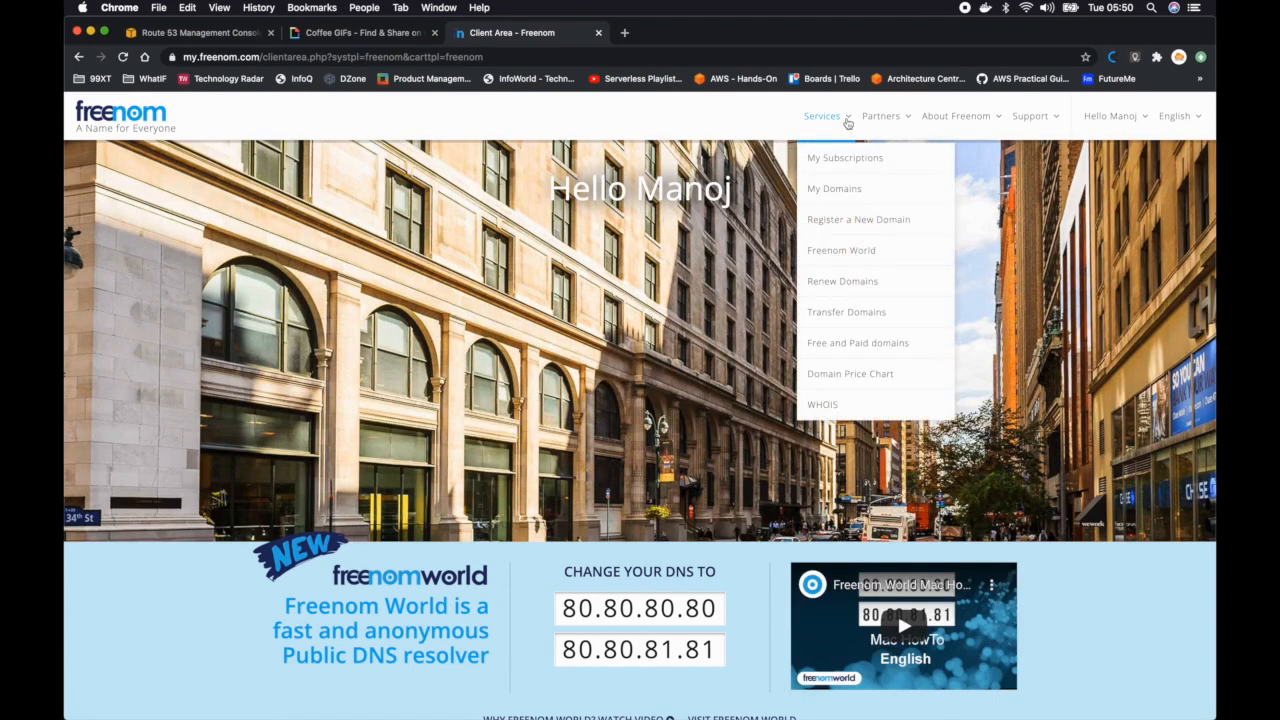
{"action": "left_click", "coordinate": [838, 192]}
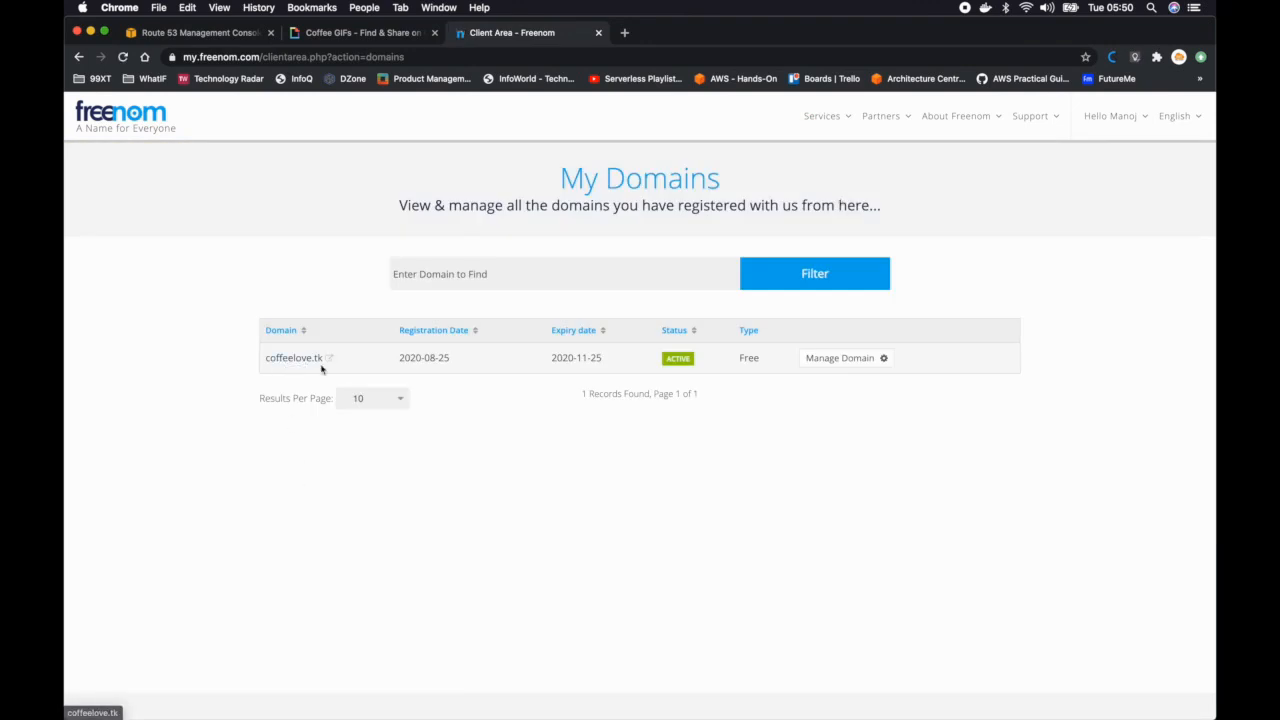
{"action": "left_click", "coordinate": [827, 362]}
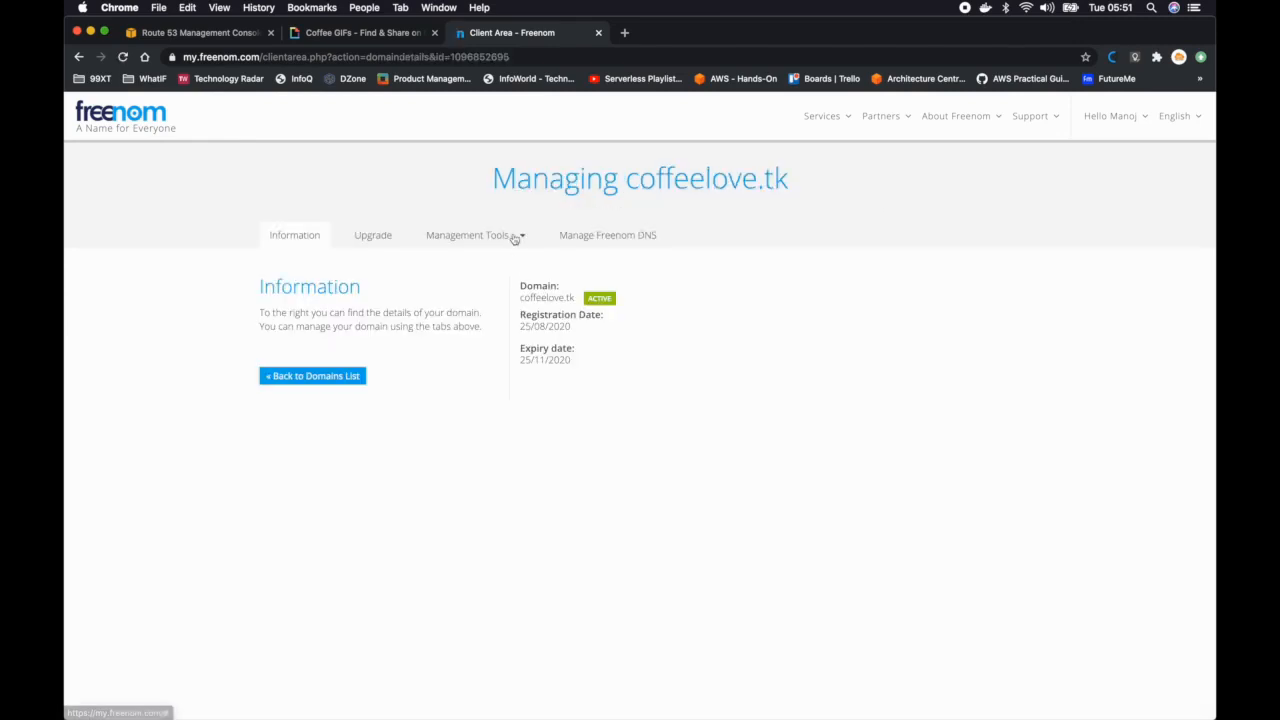
{"action": "left_click", "coordinate": [514, 237]}
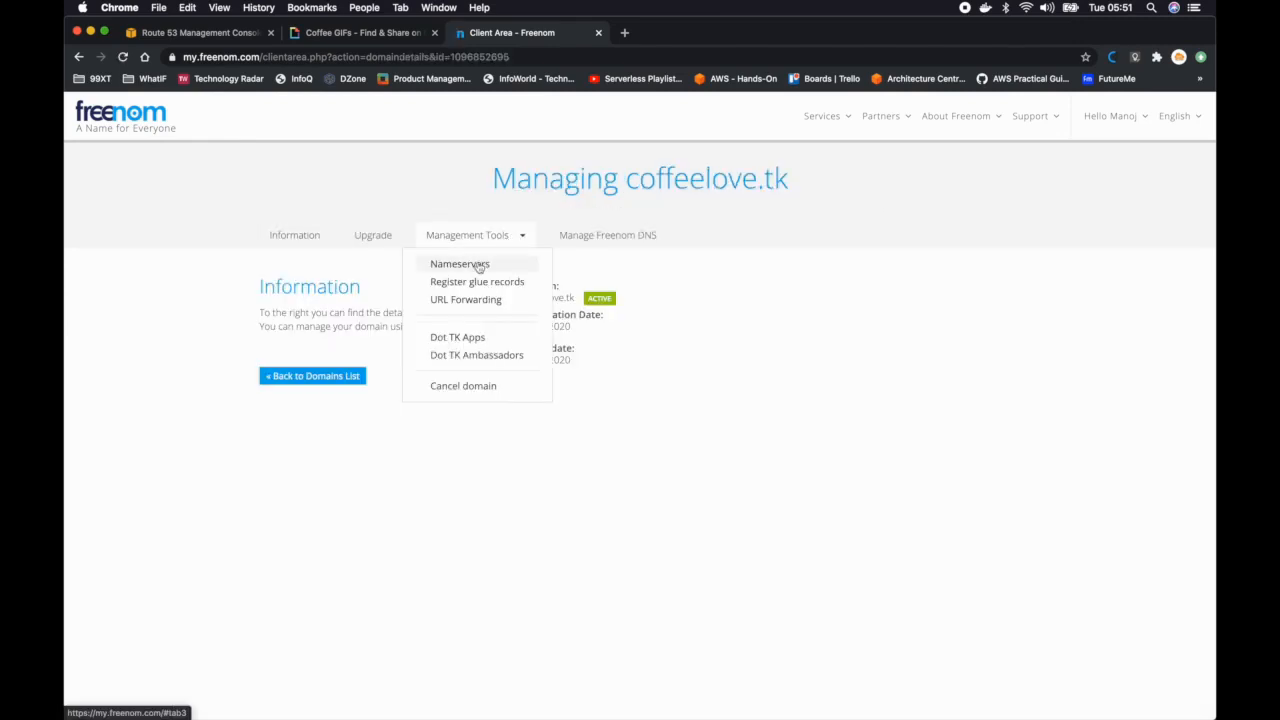
{"action": "left_click", "coordinate": [479, 265]}
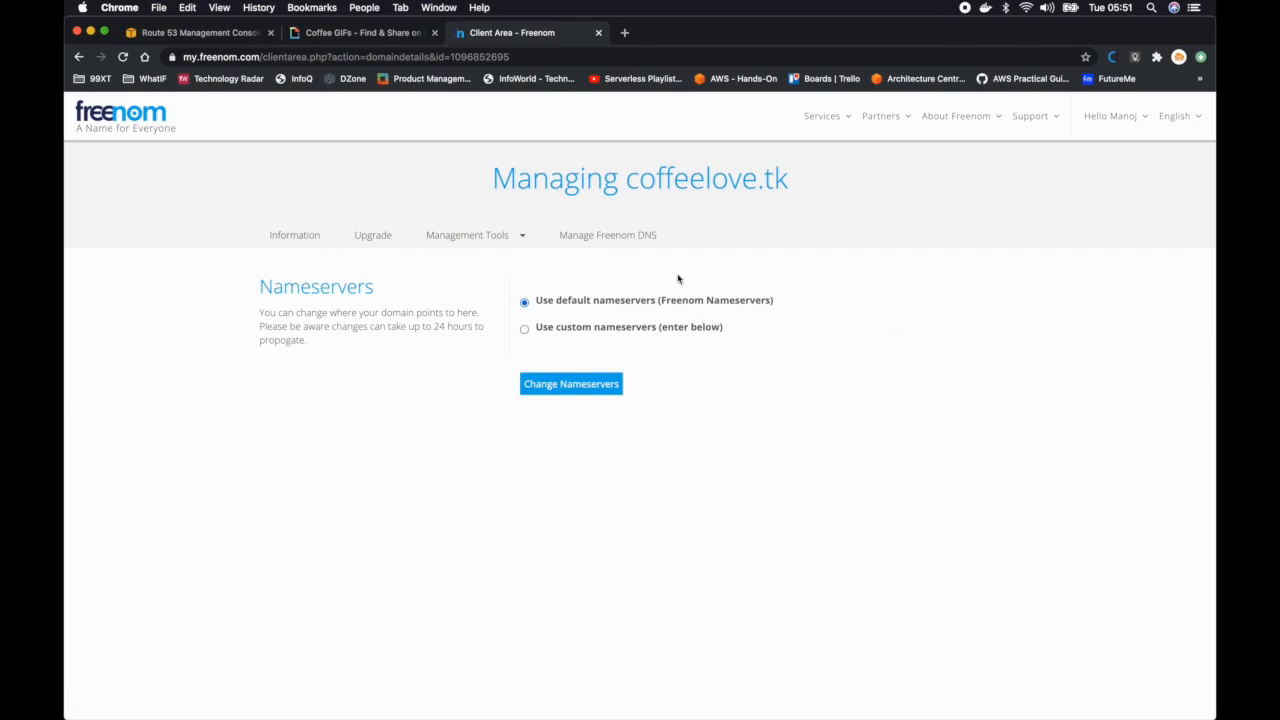
{"action": "left_click", "coordinate": [549, 335]}
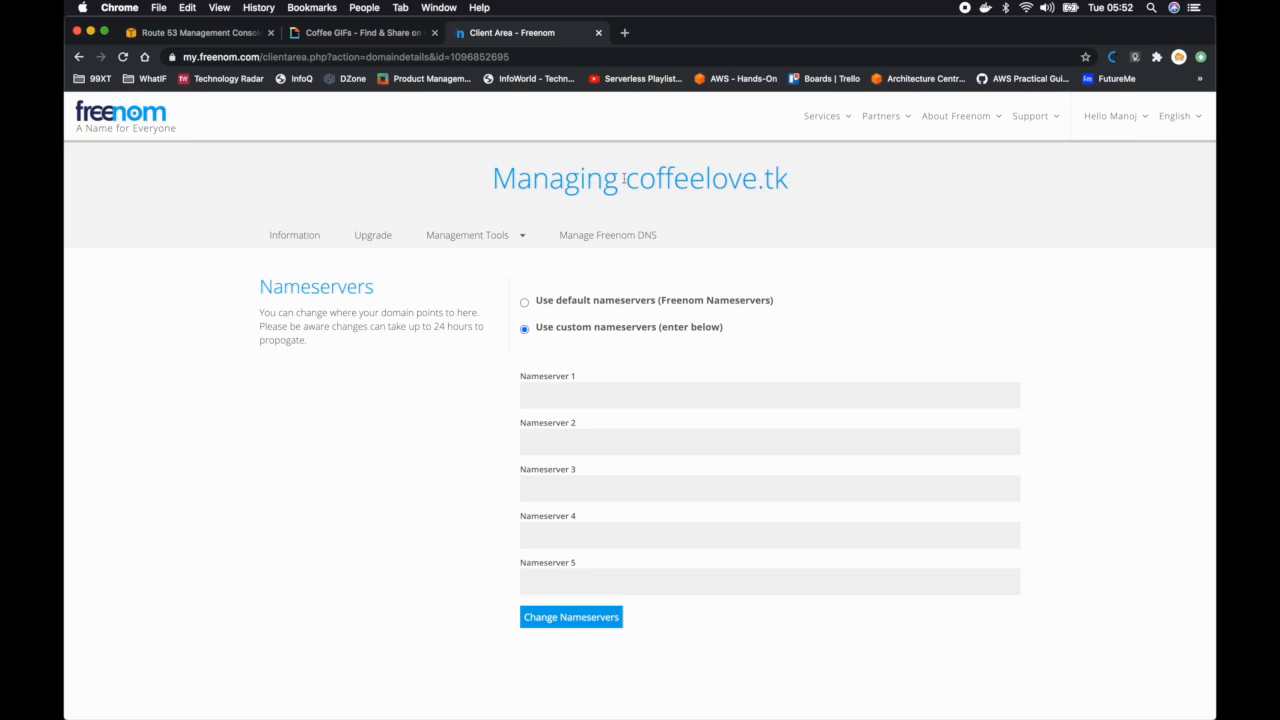
Step: Copy the domain name coffeelove.tk from the page heading
{"action": "left_click_drag", "start_coordinate": [627, 182], "coordinate": [785, 186]}
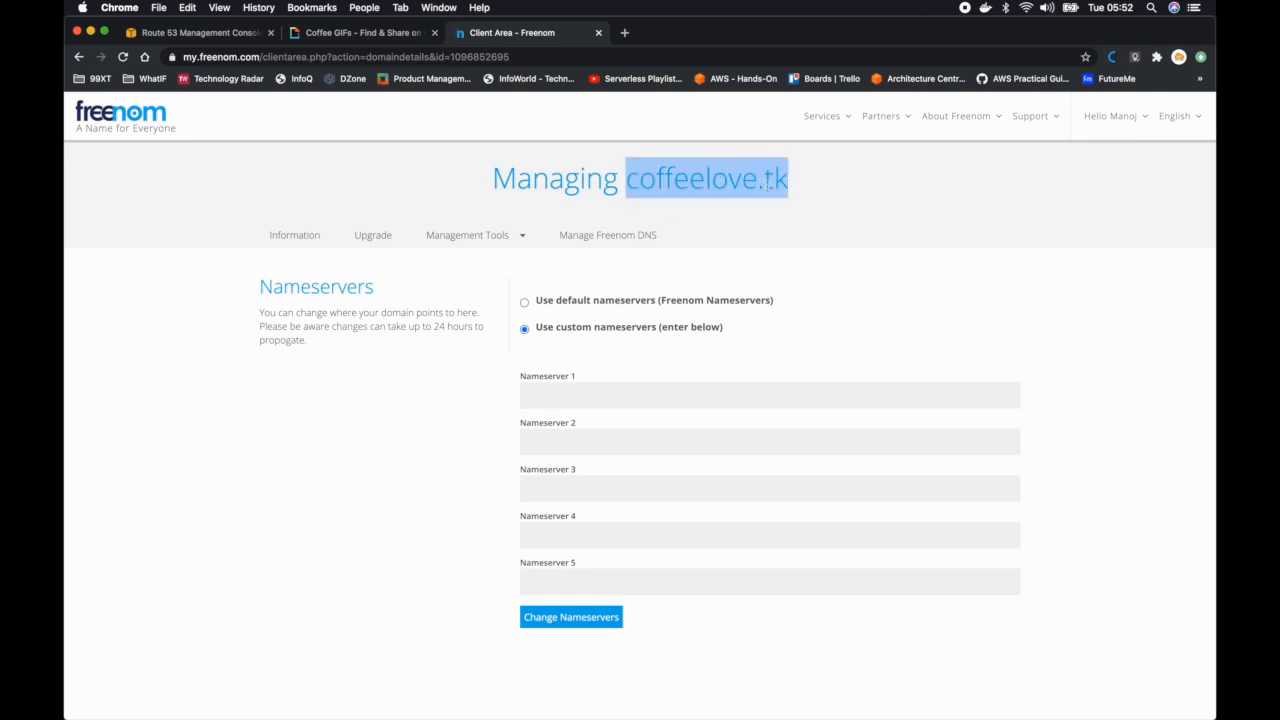
{"action": "right_click", "coordinate": [730, 186]}
{"action": "left_click", "coordinate": [760, 216]}
Step: Switch to the Route 53 console, cancel the pending domain registration and open the hosted zones list
{"action": "left_click", "coordinate": [190, 32]}
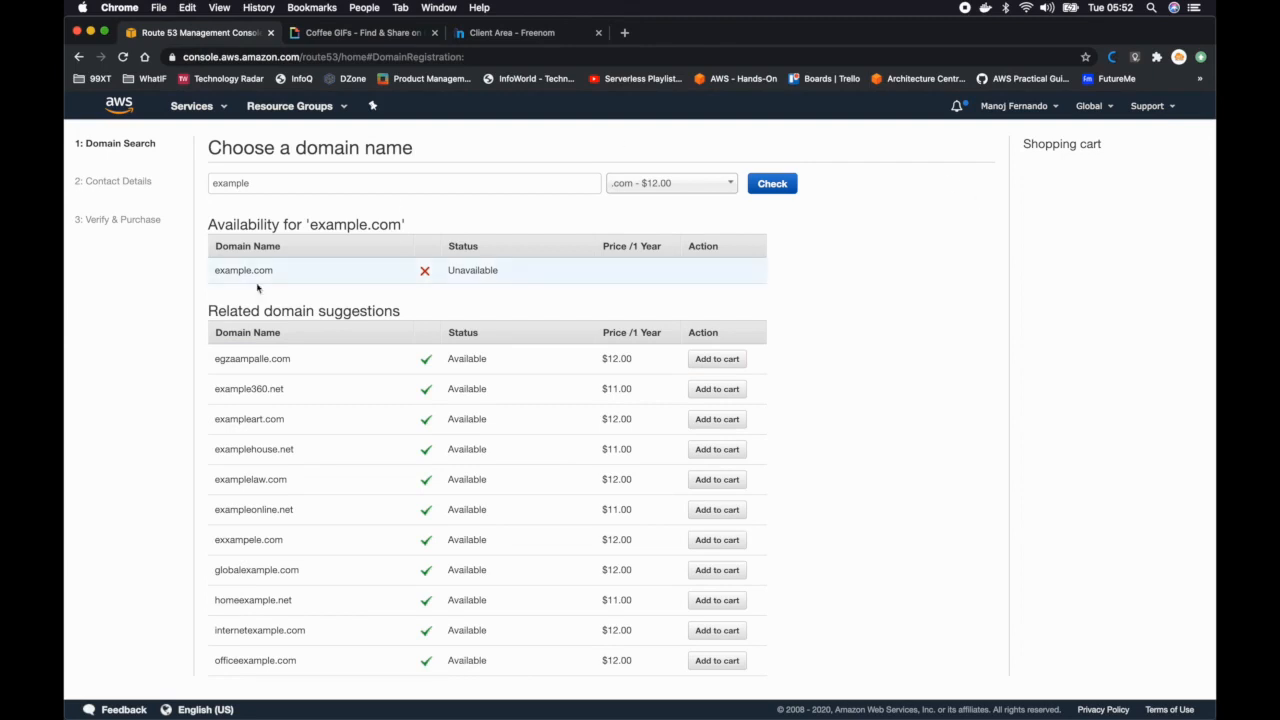
{"action": "scroll", "coordinate": [866, 680], "scroll_direction": "down", "scroll_amount": 1}
{"action": "left_click", "coordinate": [878, 667]}
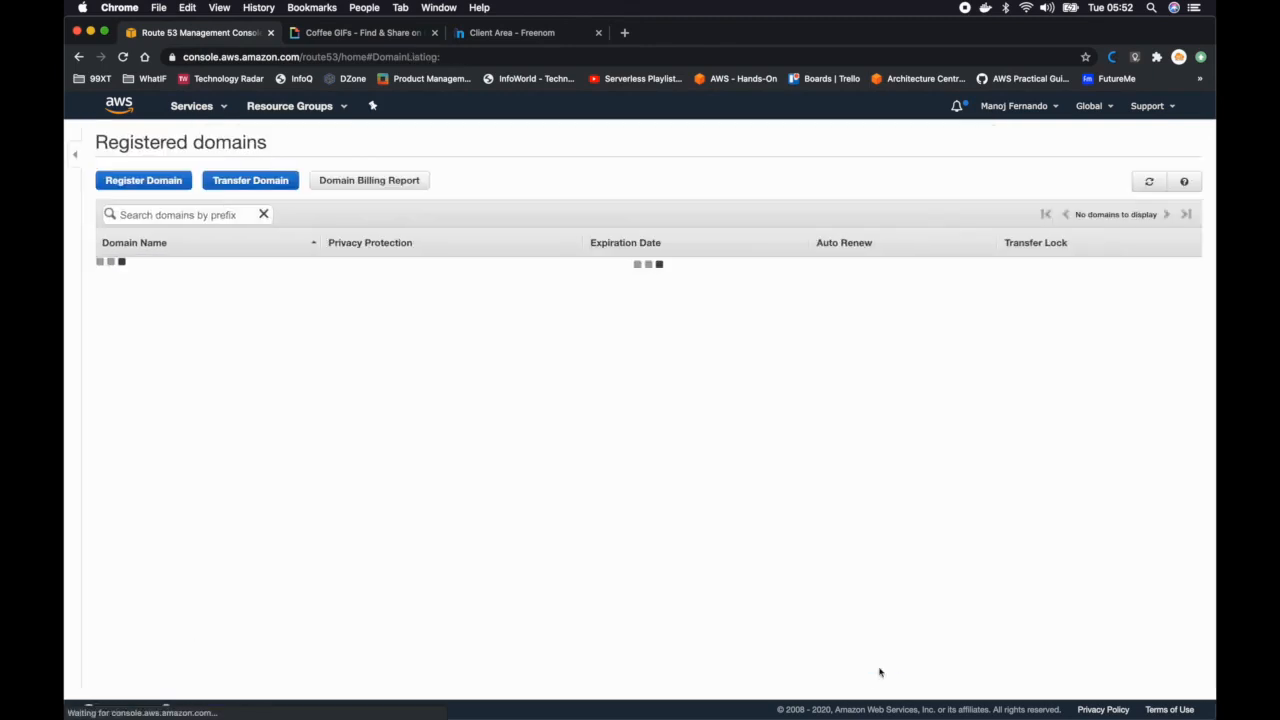
{"action": "left_click", "coordinate": [120, 176]}
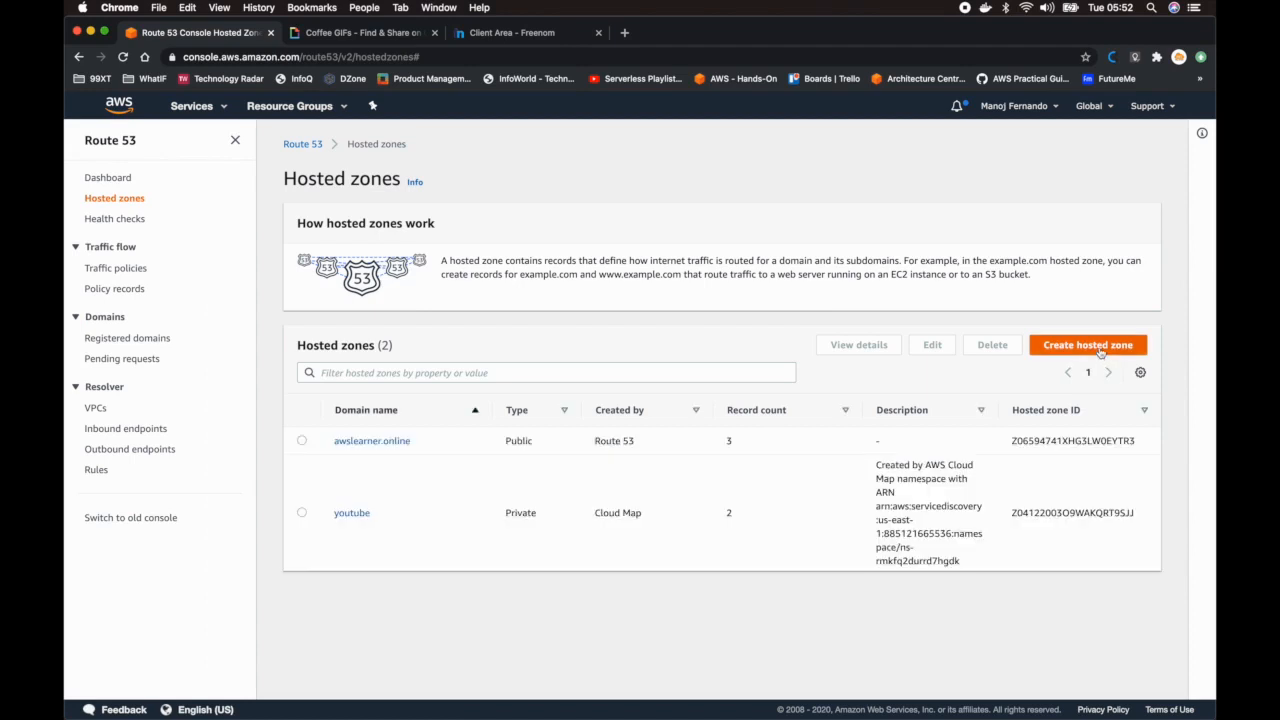
Step: Create a public hosted zone for the domain coffeelove.tk
{"action": "left_click", "coordinate": [1100, 350]}
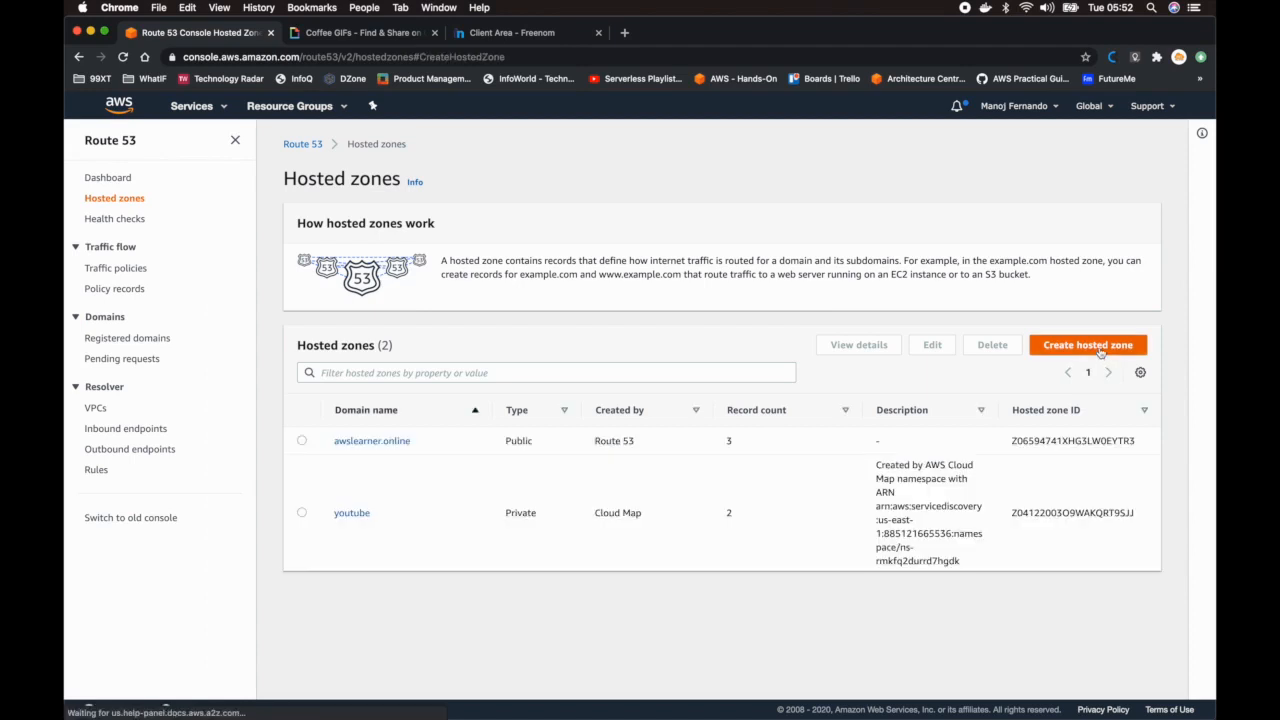
{"action": "left_click", "coordinate": [238, 311]}
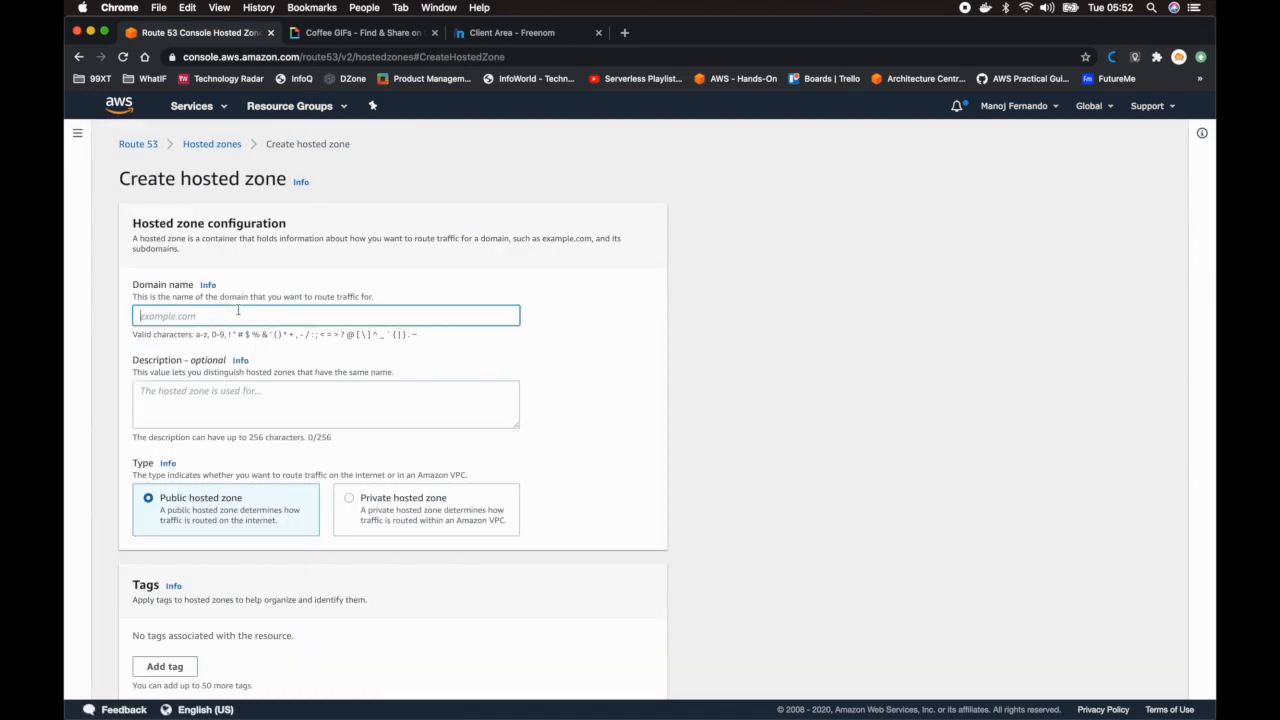
{"action": "key", "text": "super+v"}
{"action": "scroll", "coordinate": [313, 342], "scroll_direction": "down", "scroll_amount": 1}
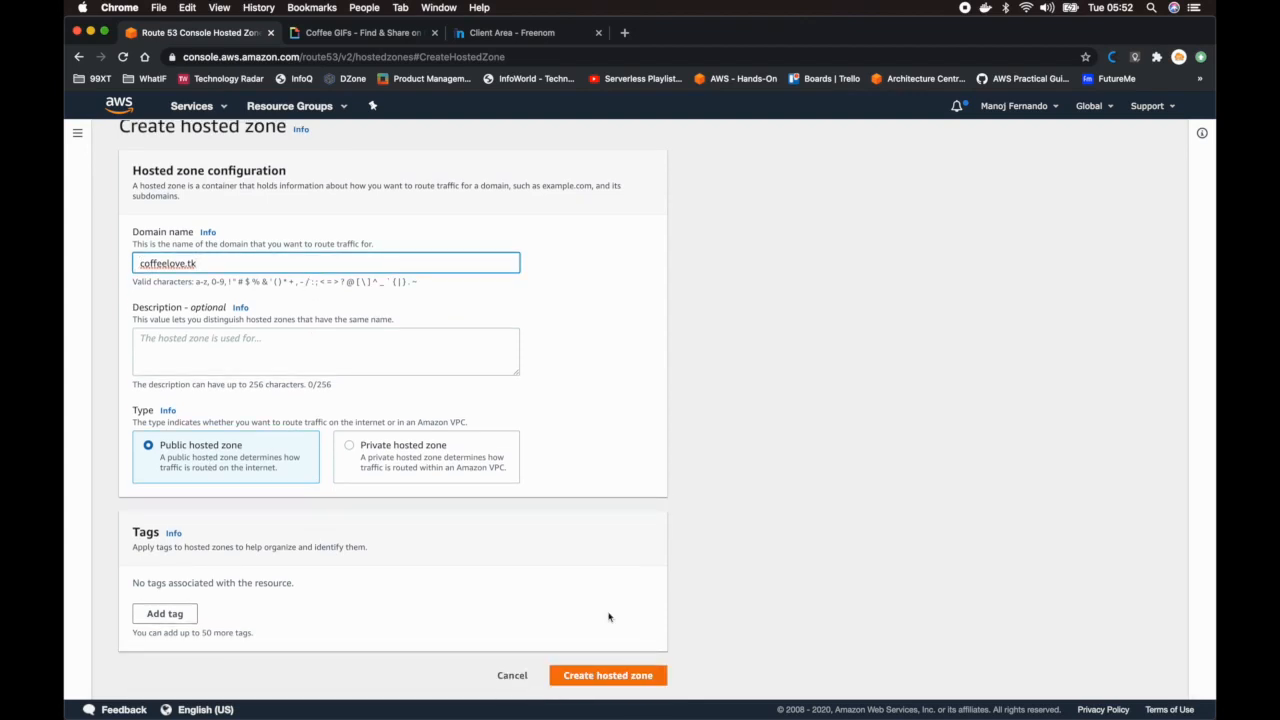
{"action": "left_click", "coordinate": [631, 681]}
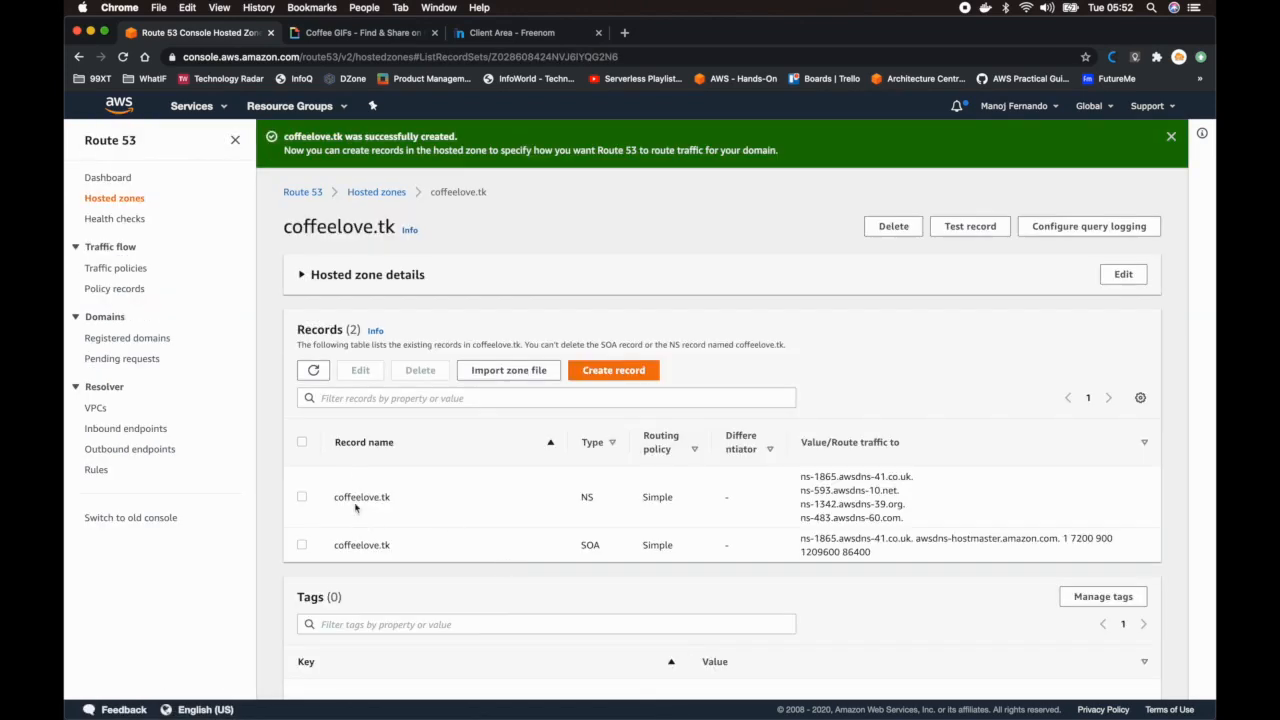
Step: Open the NS record of coffeelove.tk for editing and copy ns-1865.awsdns-41.co.uk into Freenom's Nameserver 1, without the trailing dot
{"action": "double_click", "coordinate": [584, 498]}
{"action": "left_click", "coordinate": [301, 497]}
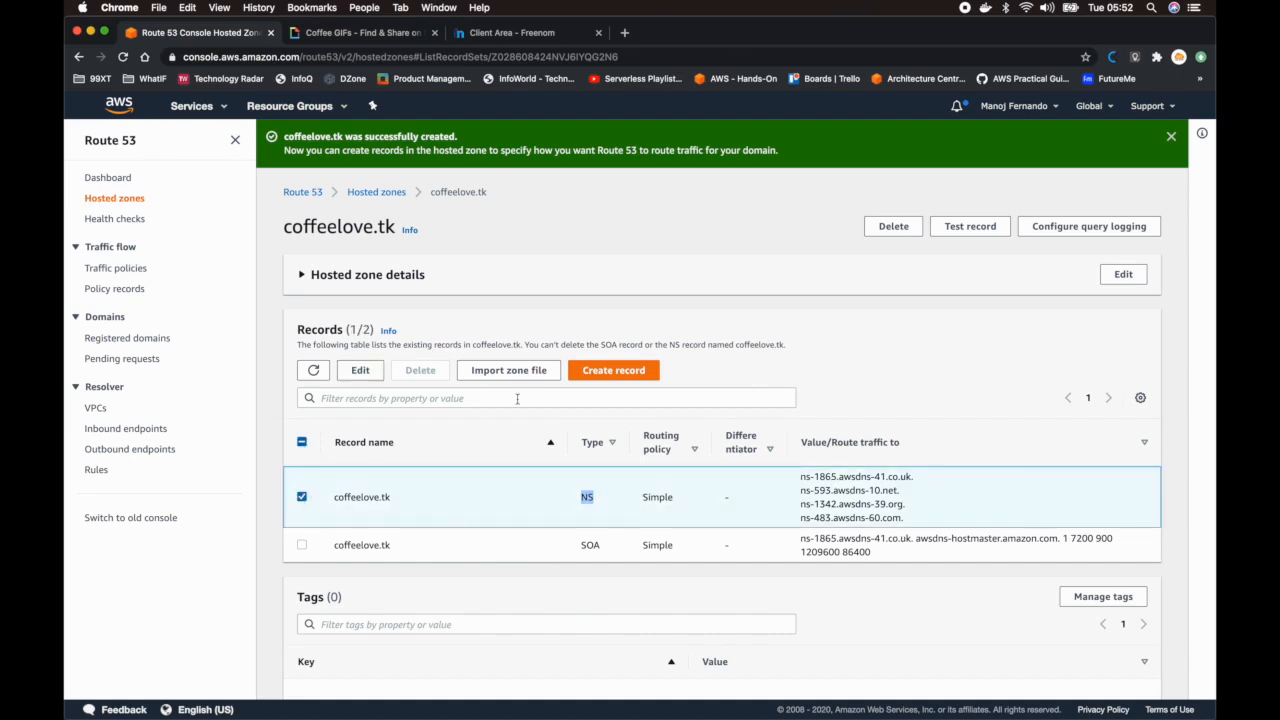
{"action": "left_click", "coordinate": [350, 378]}
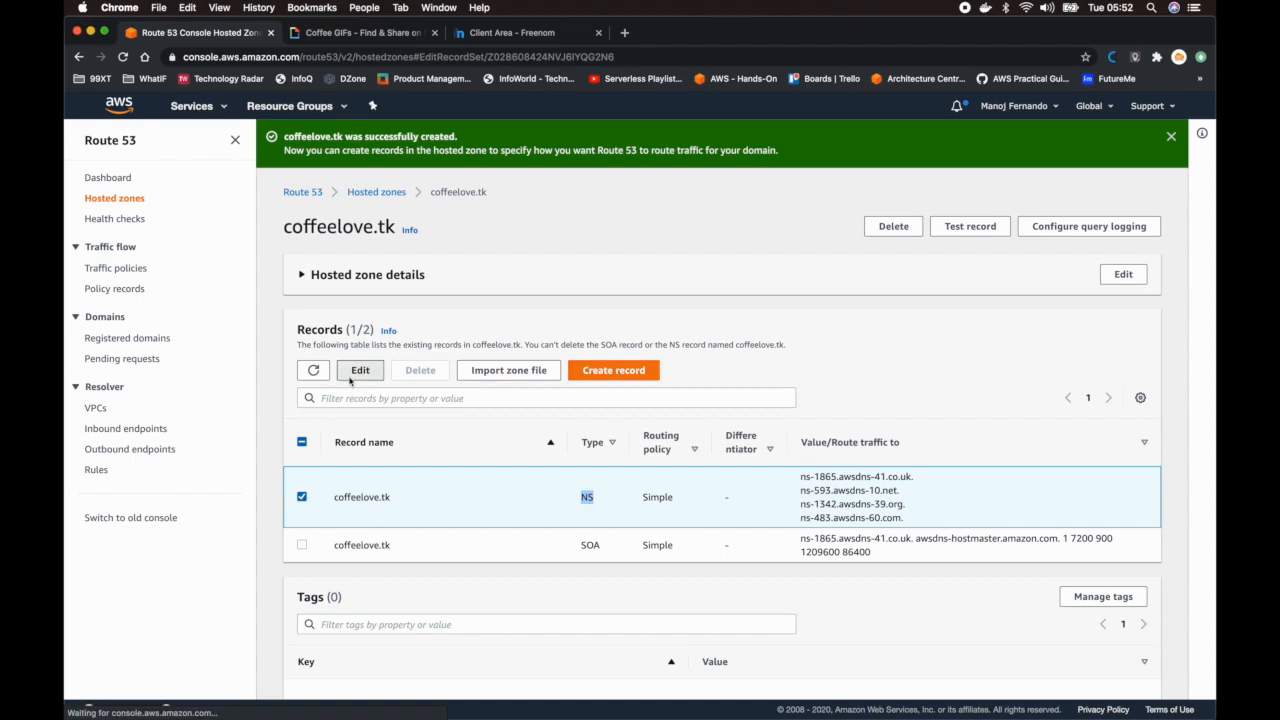
{"action": "left_click_drag", "start_coordinate": [253, 449], "coordinate": [126, 453]}
{"action": "key", "text": "super+c"}
{"action": "left_click", "coordinate": [510, 32]}
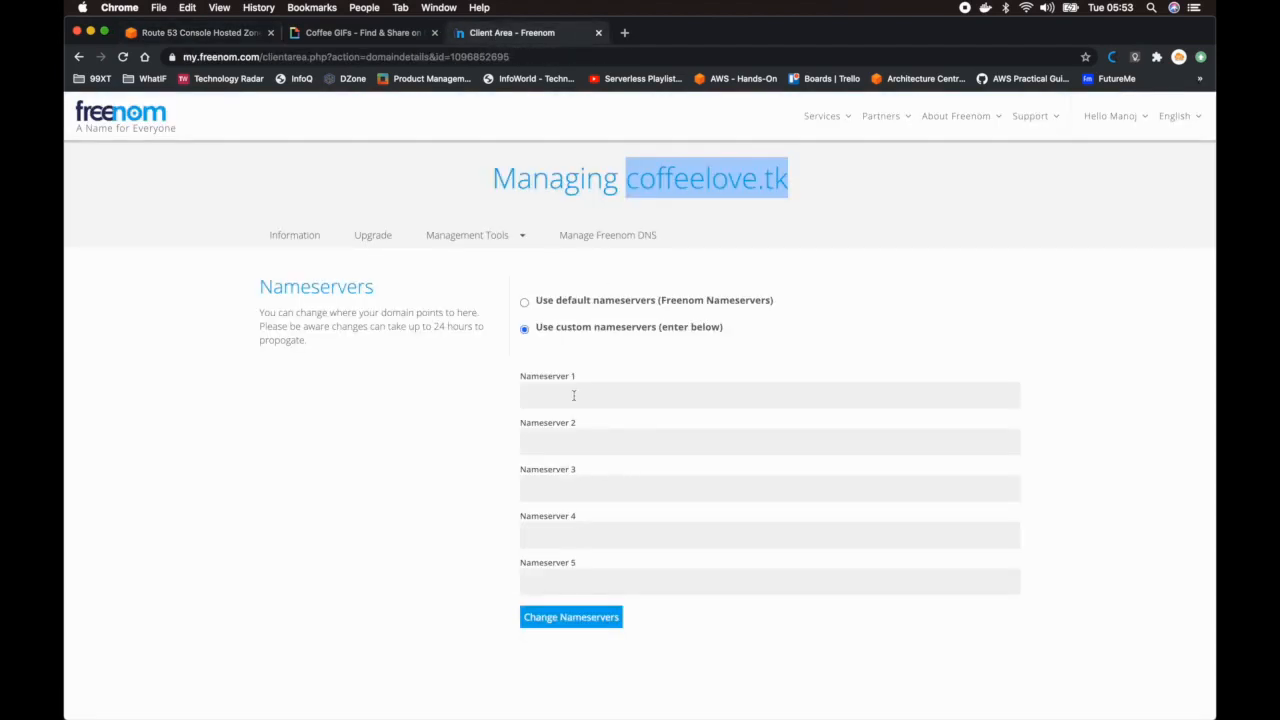
{"action": "left_click", "coordinate": [573, 395]}
{"action": "key", "text": "super+v"}
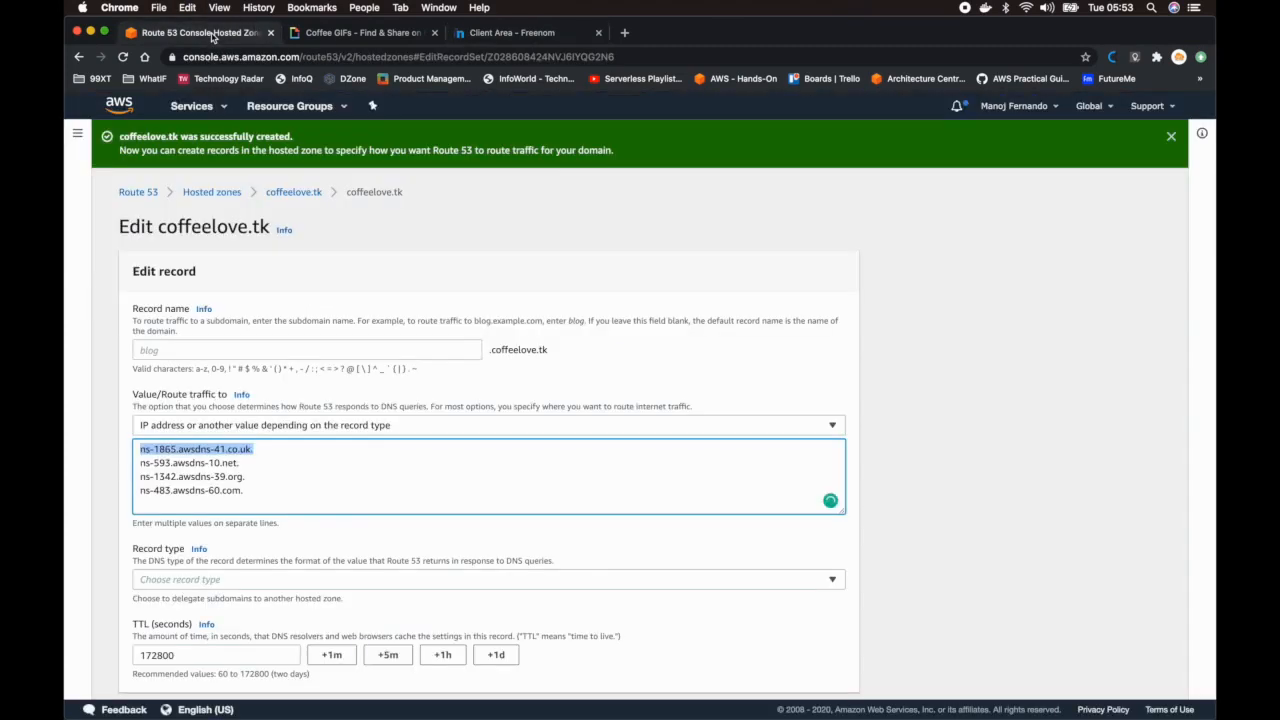
Step: Copy ns-593.awsdns-10.net from the Route 53 NS record into Freenom's Nameserver 2, without the trailing dot
{"action": "left_click", "coordinate": [214, 34]}
{"action": "left_click_drag", "start_coordinate": [238, 463], "coordinate": [135, 464]}
{"action": "key", "text": "super+c"}
{"action": "left_click", "coordinate": [510, 32]}
{"action": "left_click", "coordinate": [600, 441]}
{"action": "key", "text": "super+v"}
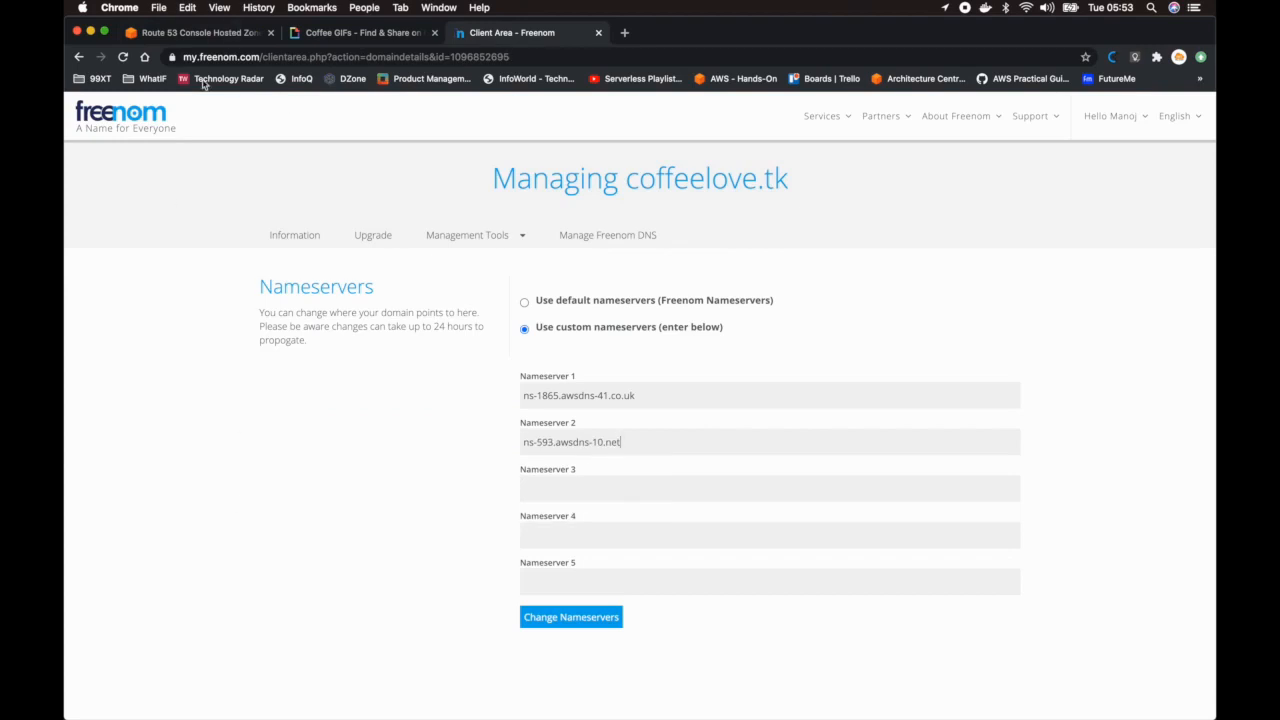
Step: Copy ns-1342.awsdns-39.org from the Route 53 NS record into Freenom's Nameserver 3
{"action": "left_click", "coordinate": [205, 34]}
{"action": "left_click_drag", "start_coordinate": [244, 477], "coordinate": [136, 478]}
{"action": "key", "text": "super+c"}
{"action": "left_click", "coordinate": [510, 32]}
{"action": "left_click", "coordinate": [600, 492]}
{"action": "key", "text": "super+v"}
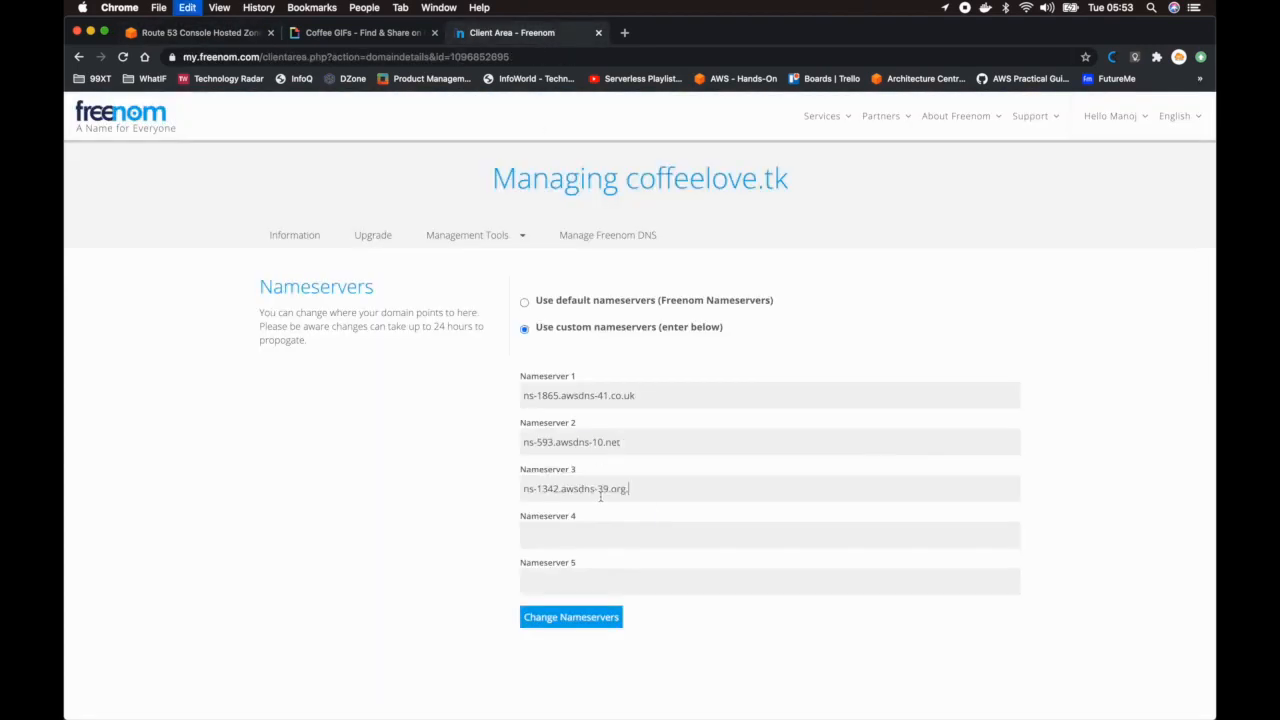
Step: Copy ns-483.awsdns-60.com from the Route 53 NS record into Freenom's Nameserver 4 and submit the nameserver changes
{"action": "left_click", "coordinate": [205, 34]}
{"action": "left_click_drag", "start_coordinate": [241, 490], "coordinate": [136, 491]}
{"action": "key", "text": "super+c"}
{"action": "left_click", "coordinate": [510, 32]}
{"action": "left_click", "coordinate": [646, 537]}
{"action": "key", "text": "super+v"}
{"action": "left_click", "coordinate": [577, 626]}
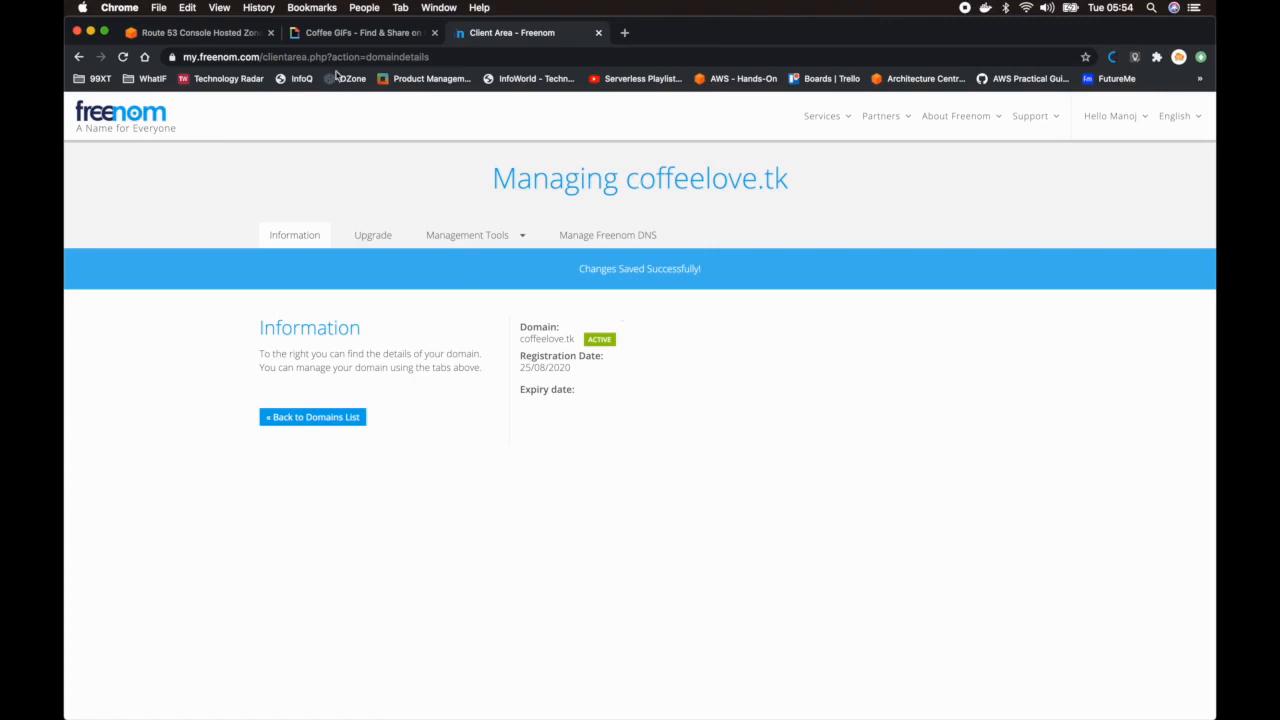
Step: Switch to Terminal and create a folder named coffeelove on the Desktop
{"action": "left_click", "coordinate": [228, 34]}
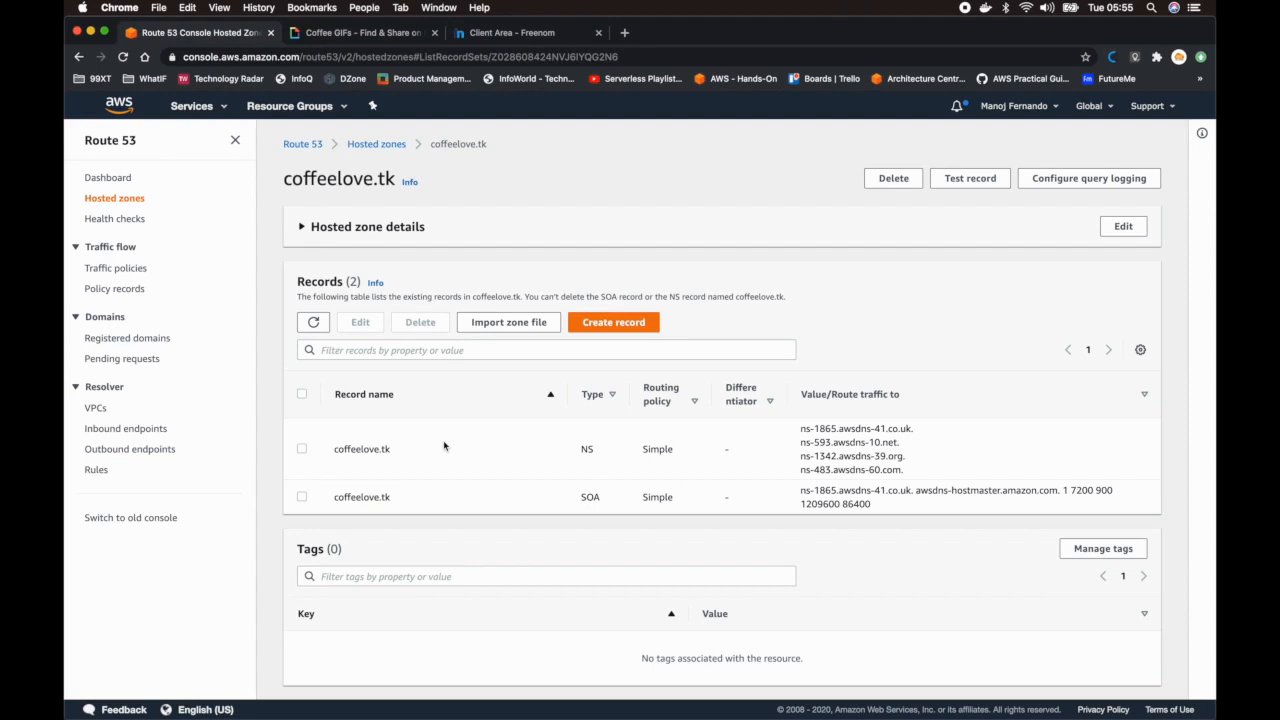
{"action": "key", "text": "super+Tab"}
{"action": "type", "text": "cd "}
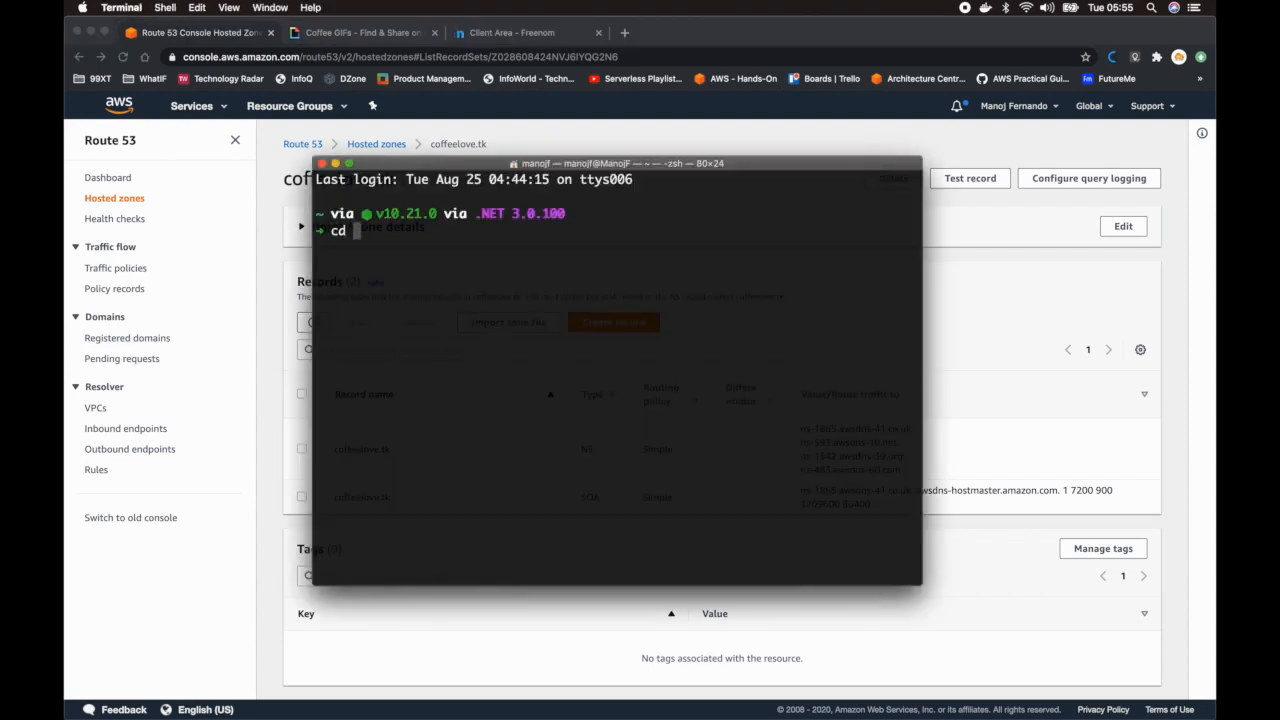
{"action": "type", "text": "Desktop/"}
{"action": "key", "text": "Return"}
{"action": "type", "text": "mkdir coffeelove"}
{"action": "key", "text": "Return"}
Step: Enter the coffeelove folder and generate a React app with npx create-react-app coffeelv
{"action": "type", "text": "cd coffee"}
{"action": "key", "text": "Tab"}
{"action": "key", "text": "Return"}
{"action": "type", "text": "npx create-react-app coffeelv"}
{"action": "key", "text": "Return"}
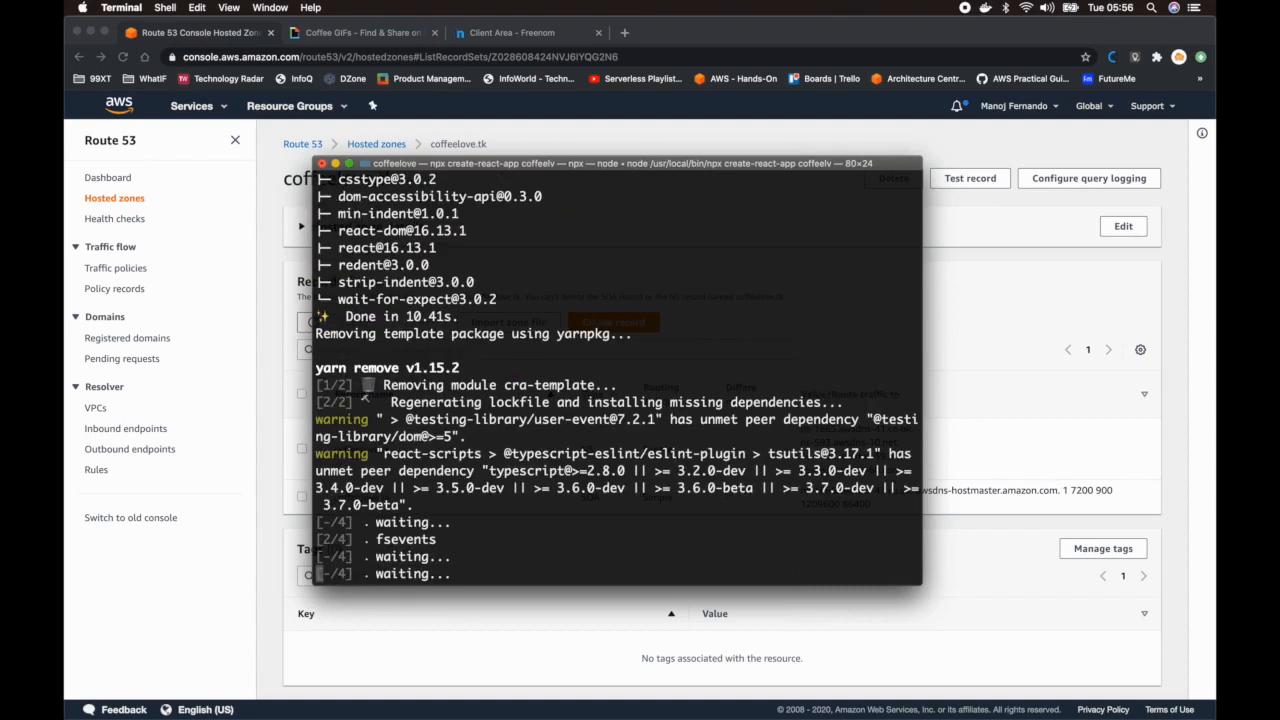
Step: Enter the coffeelv project folder and open it in Visual Studio Code with code
{"action": "type", "text": "cd co"}
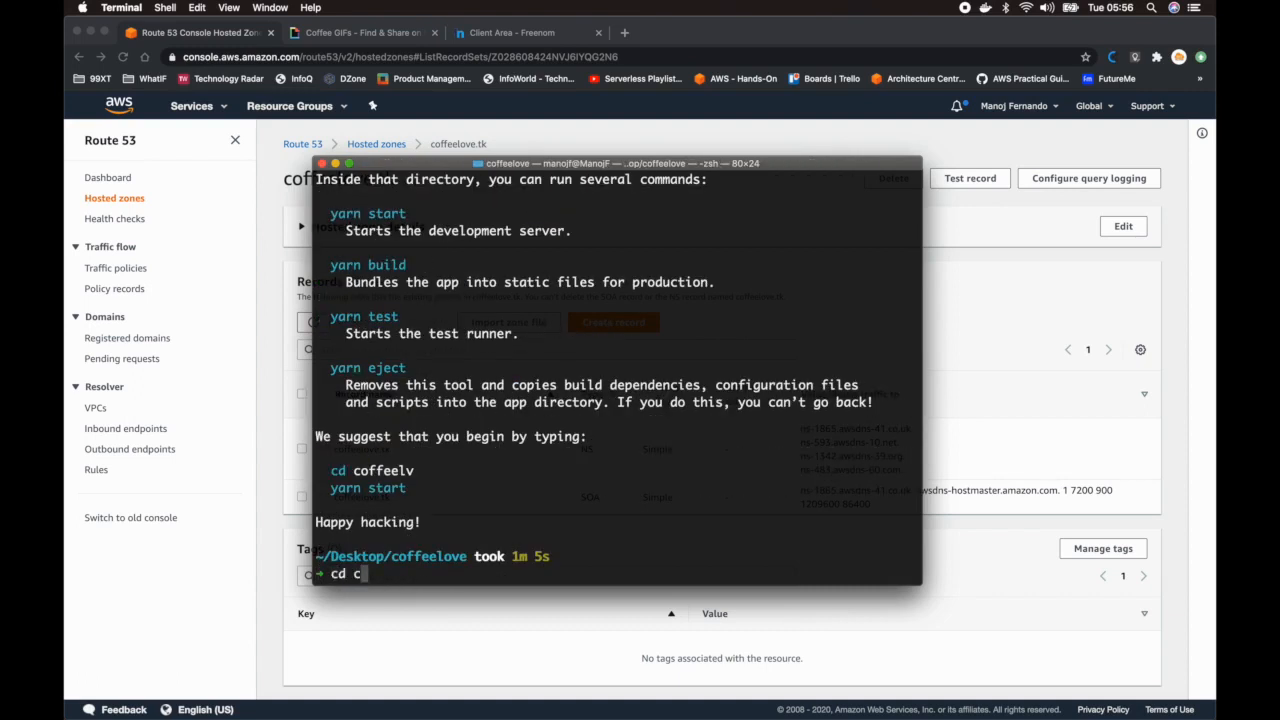
{"action": "key", "text": "Tab"}
{"action": "key", "text": "Return"}
{"action": "type", "text": "code ."}
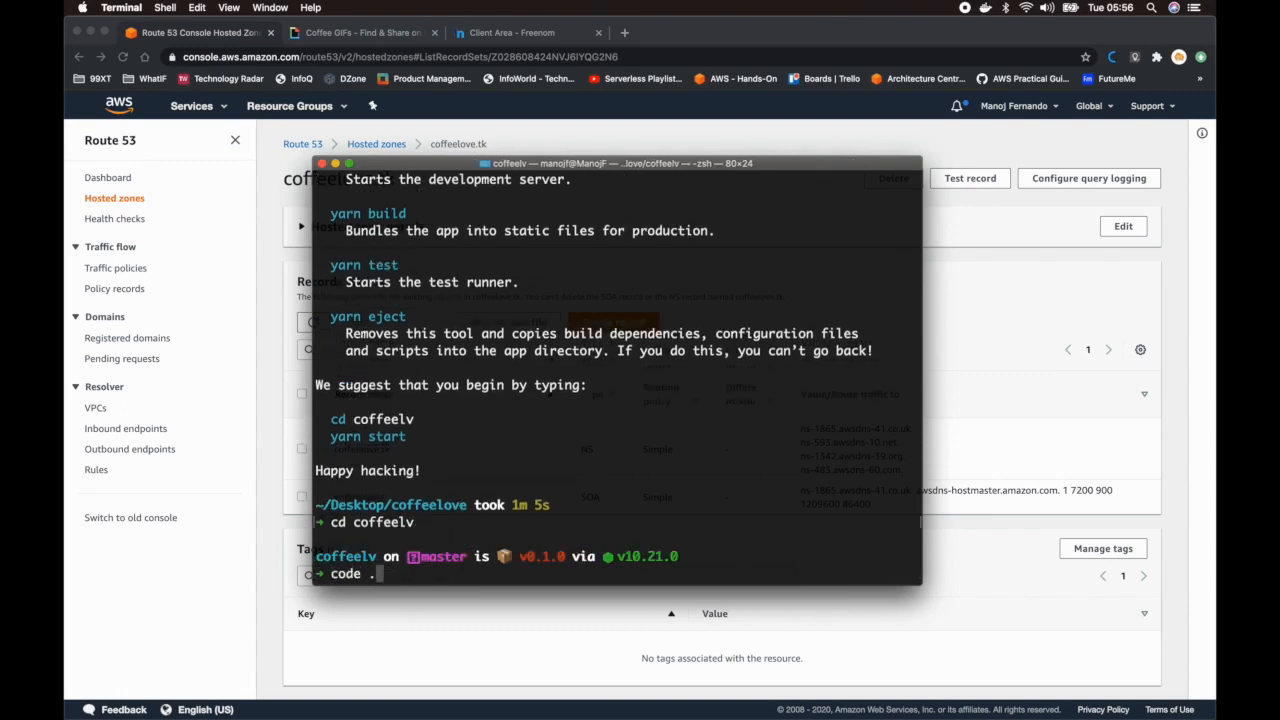
{"action": "key", "text": "Return"}
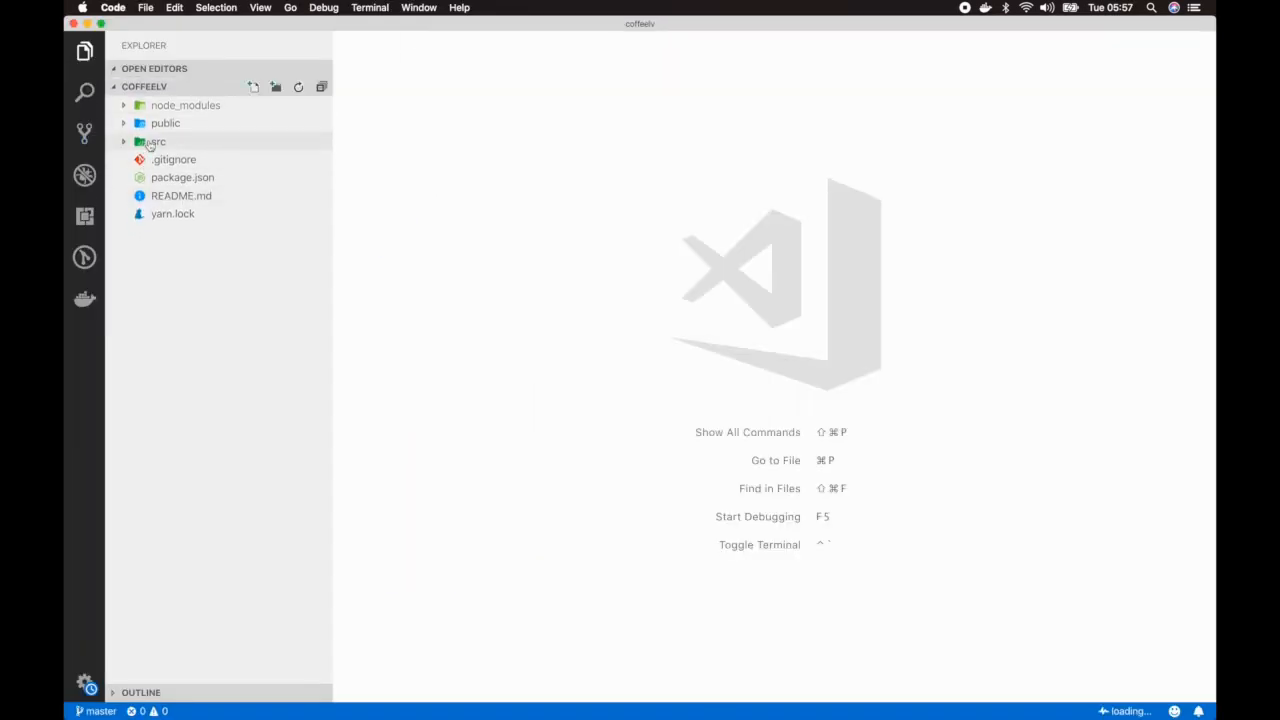
Step: Open App.js in the src folder and delete the Learn React link element from the header
{"action": "left_click", "coordinate": [150, 141]}
{"action": "left_click", "coordinate": [172, 179]}
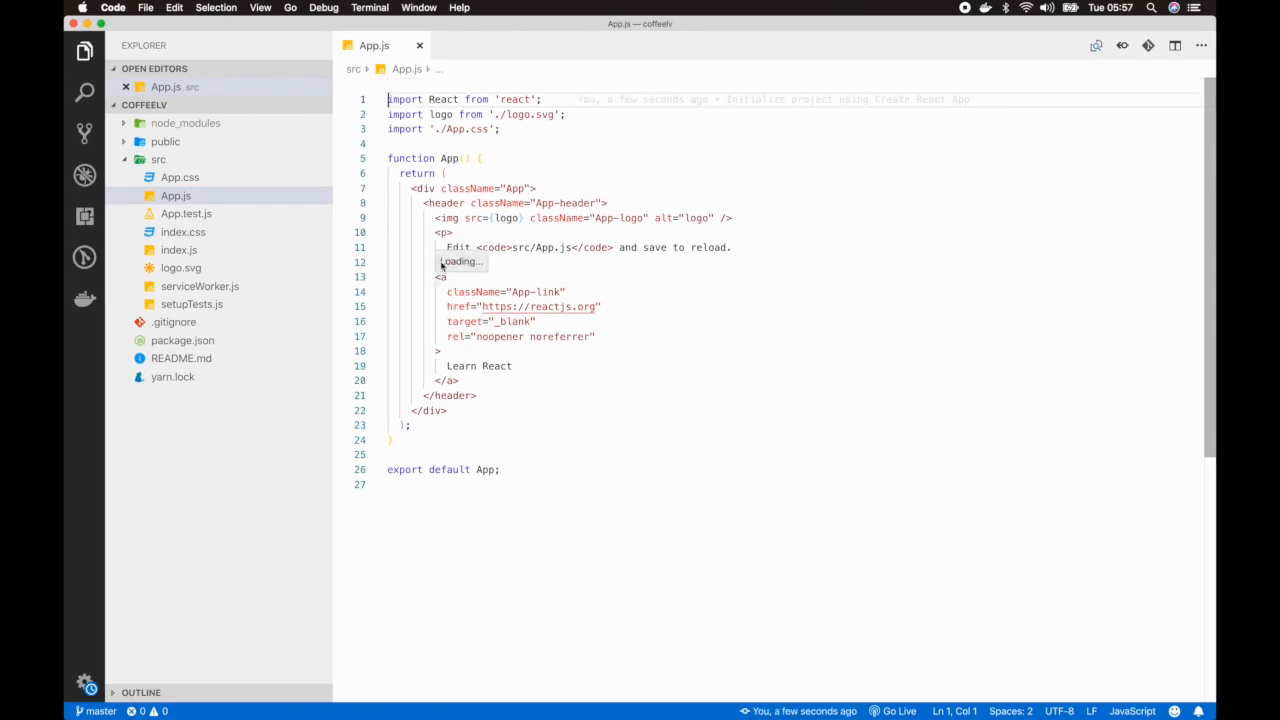
{"action": "left_click_drag", "start_coordinate": [460, 381], "coordinate": [384, 279]}
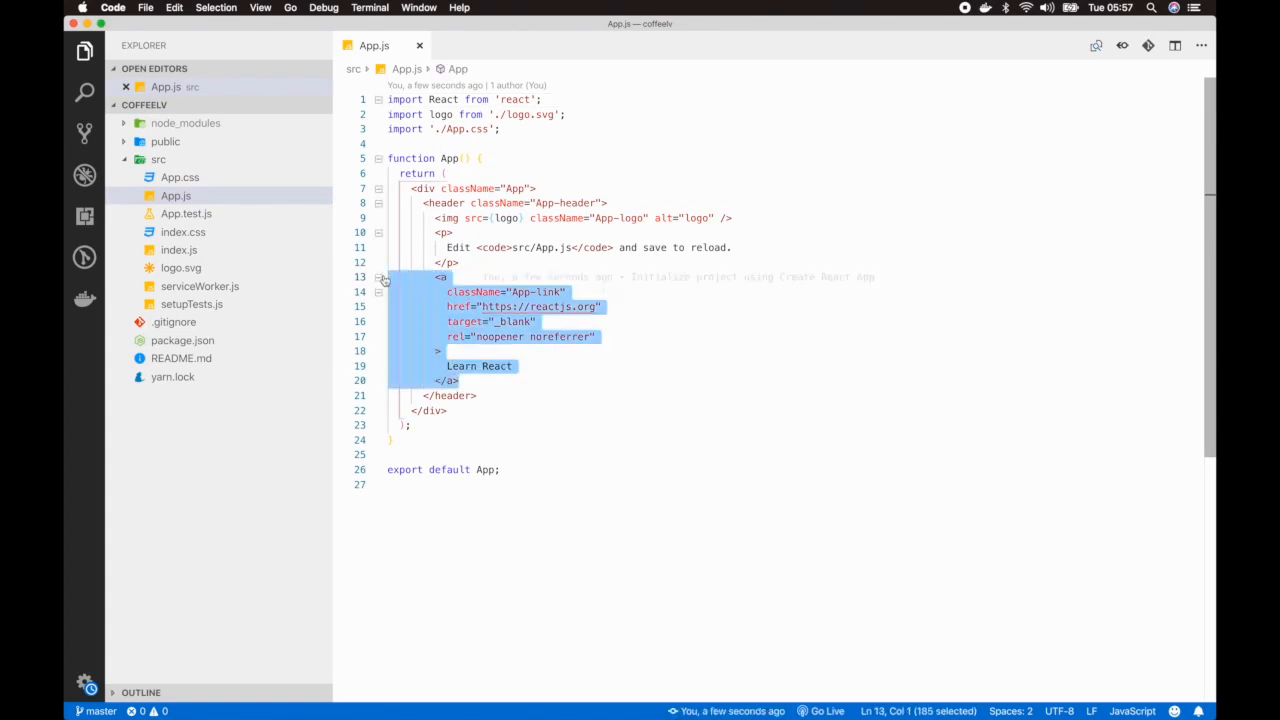
{"action": "key", "text": "BackSpace"}
{"action": "key", "text": "BackSpace"}
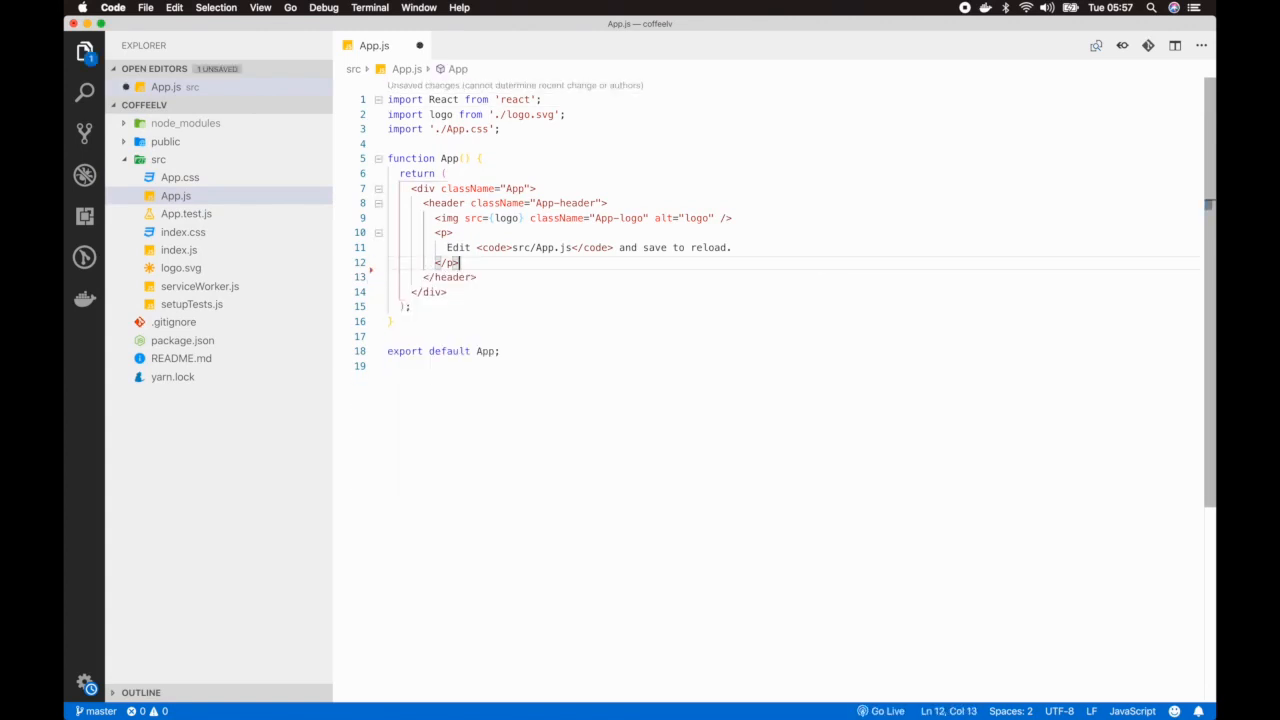
Step: Replace the paragraph in the App.js header with an h2 heading reading "I love Coffee!"
{"action": "left_click_drag", "start_coordinate": [470, 264], "coordinate": [434, 234]}
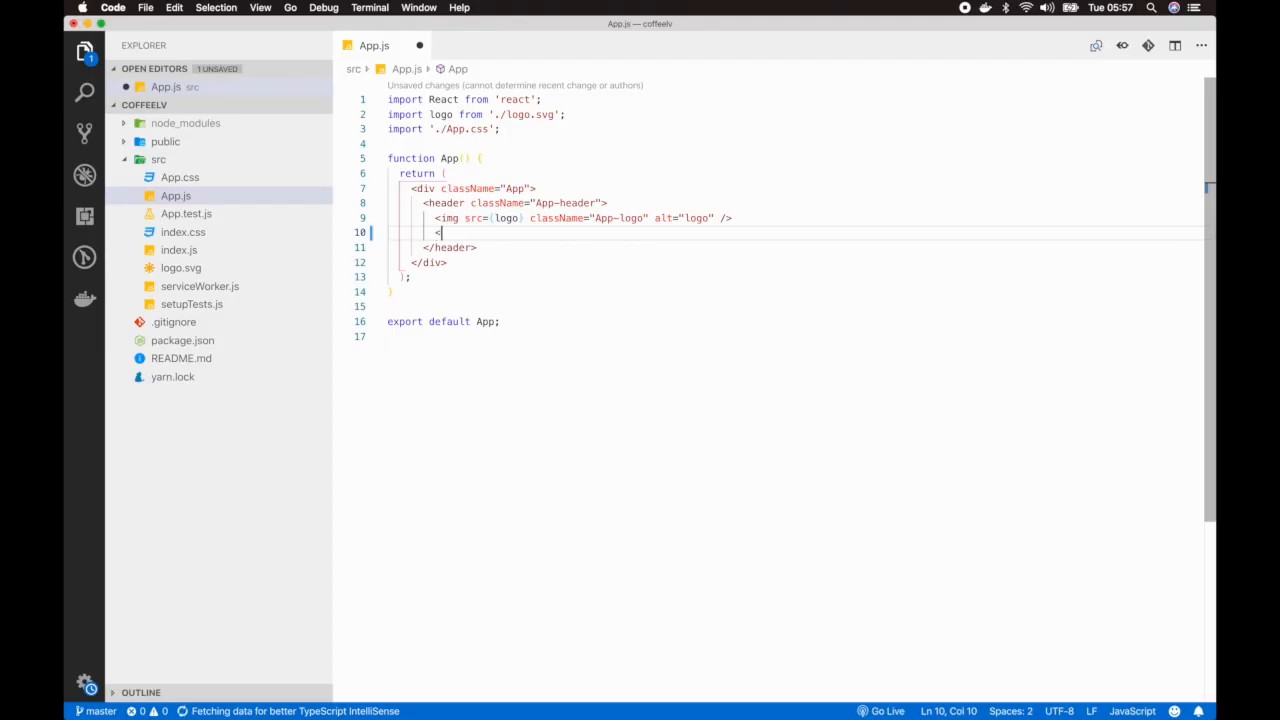
{"action": "type", "text": "h2"}
{"action": "key", "text": "Tab"}
{"action": "type", "text": "I love Cof"}
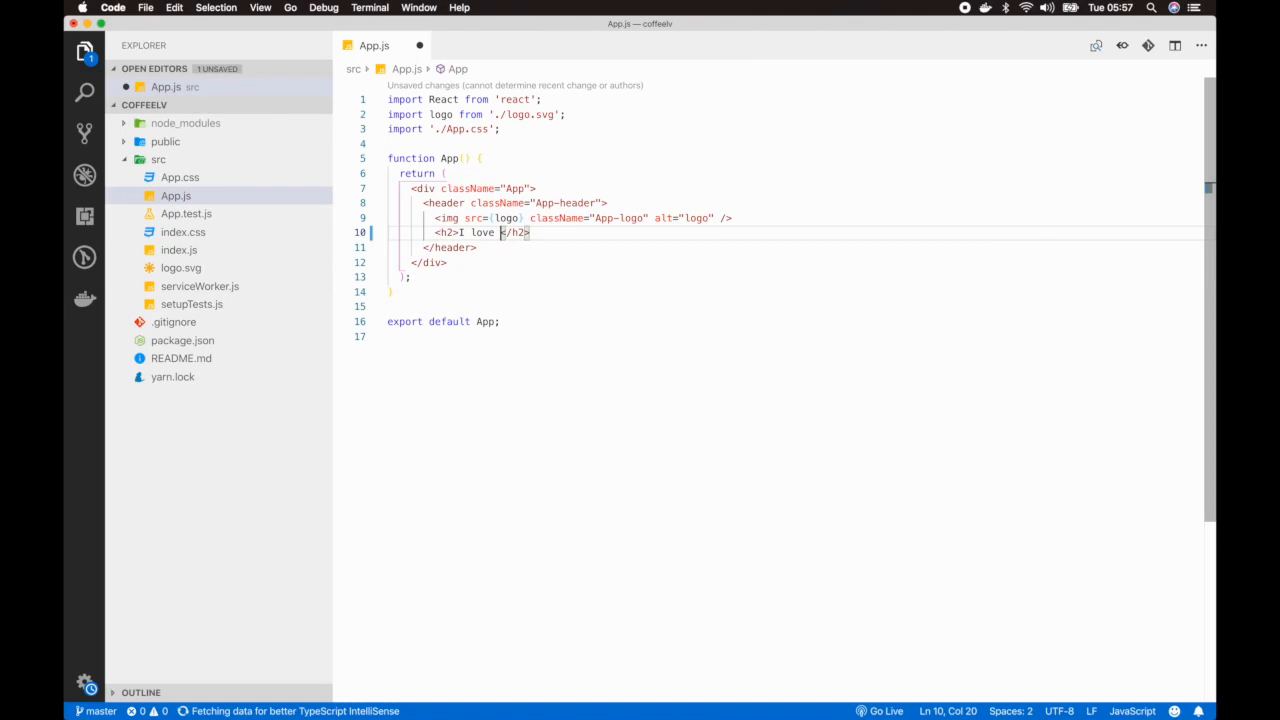
{"action": "type", "text": "fee!"}
{"action": "key", "text": "Down"}
{"action": "key", "text": "Down"}
{"action": "key", "text": "Down"}
Step: Delete the logo import line for ./logo.svg from App.js
{"action": "double_click", "coordinate": [505, 218]}
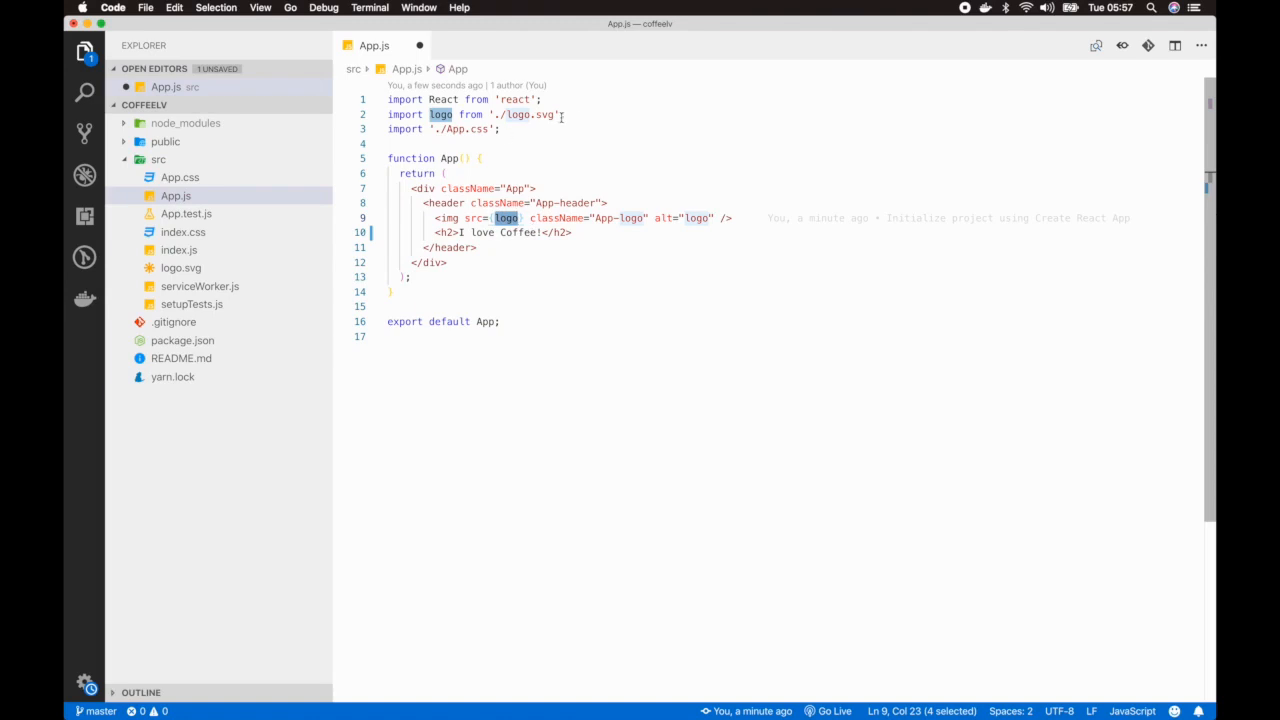
{"action": "left_click_drag", "start_coordinate": [566, 115], "coordinate": [299, 108]}
{"action": "key", "text": "BackSpace"}
{"action": "key", "text": "BackSpace"}
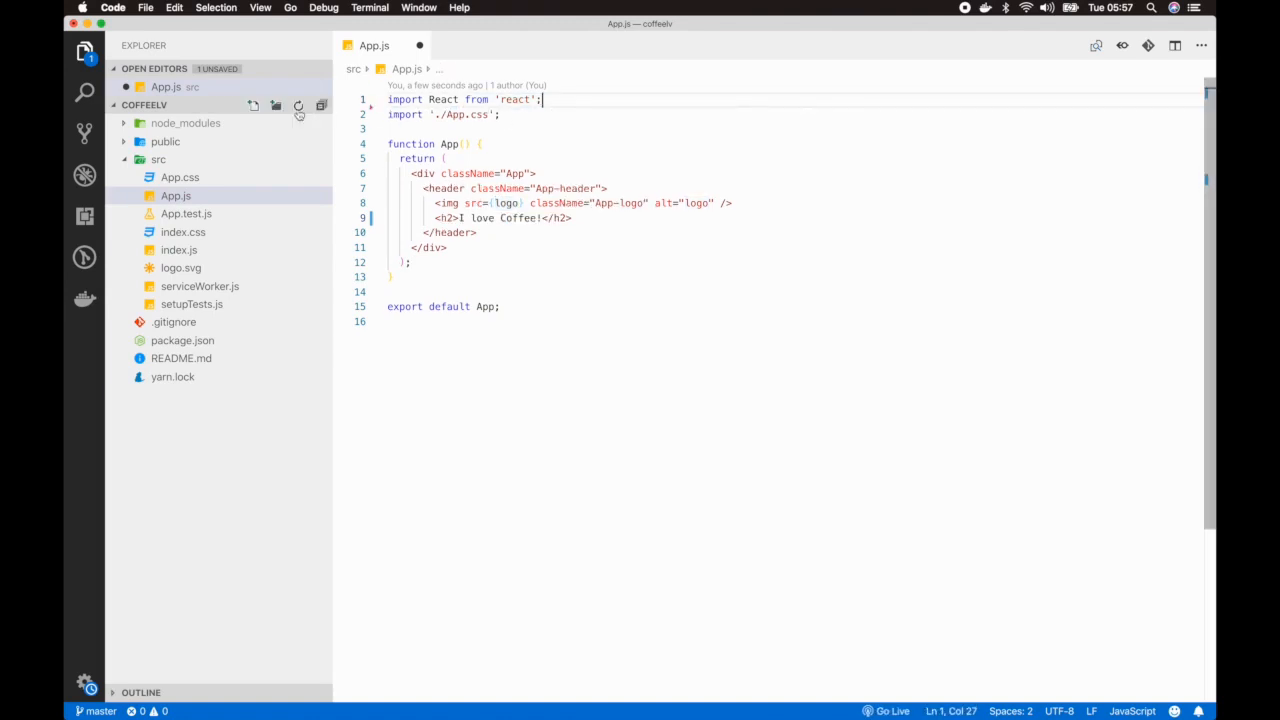
Step: Switch to Giphy in Chrome, open the Jerry Seinfeld Seriously GIF from the coffee results and copy its GIF link
{"action": "key", "text": "super+Tab"}
{"action": "left_click", "coordinate": [345, 38]}
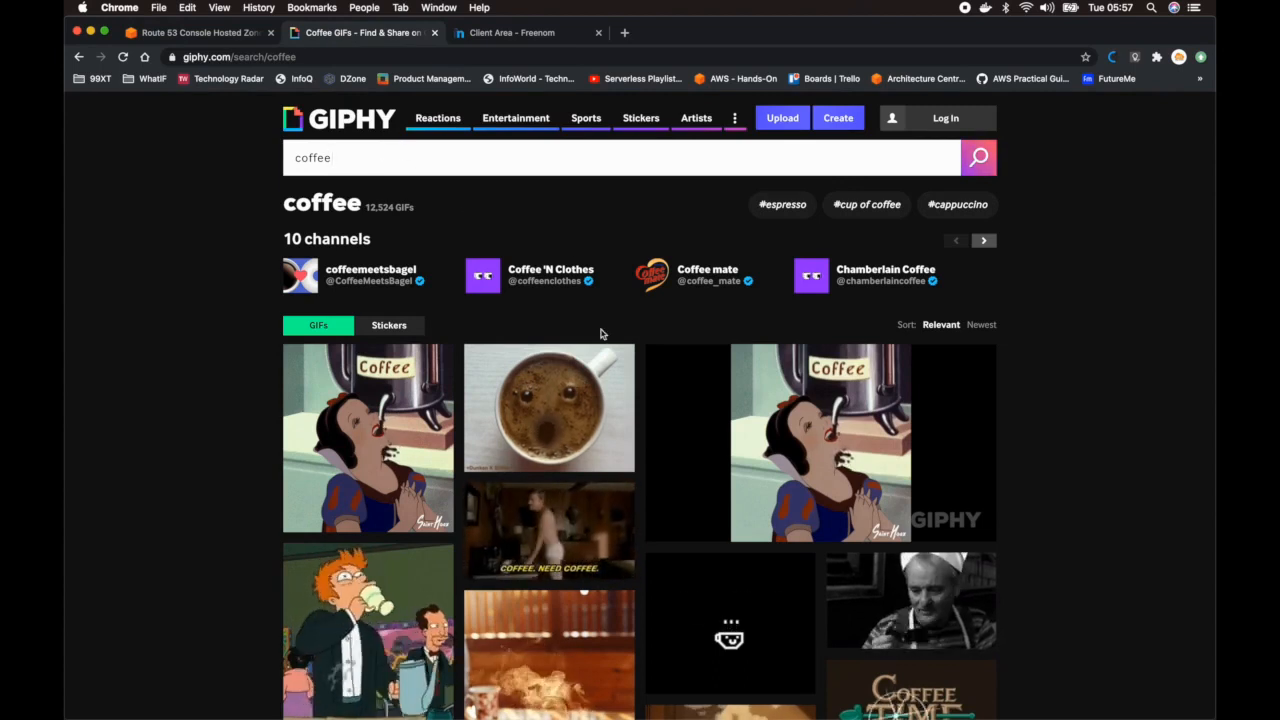
{"action": "scroll", "coordinate": [601, 334], "scroll_direction": "down", "scroll_amount": 3}
{"action": "scroll", "coordinate": [601, 334], "scroll_direction": "down", "scroll_amount": 6}
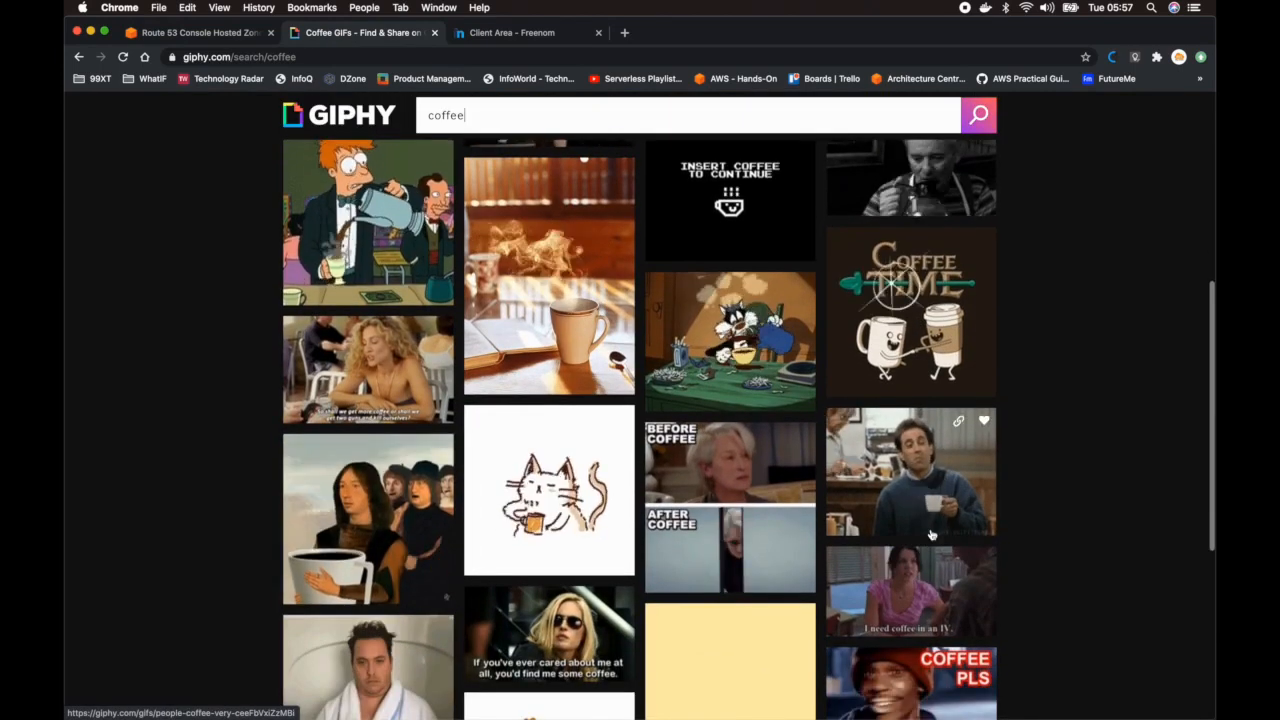
{"action": "left_click", "coordinate": [913, 497]}
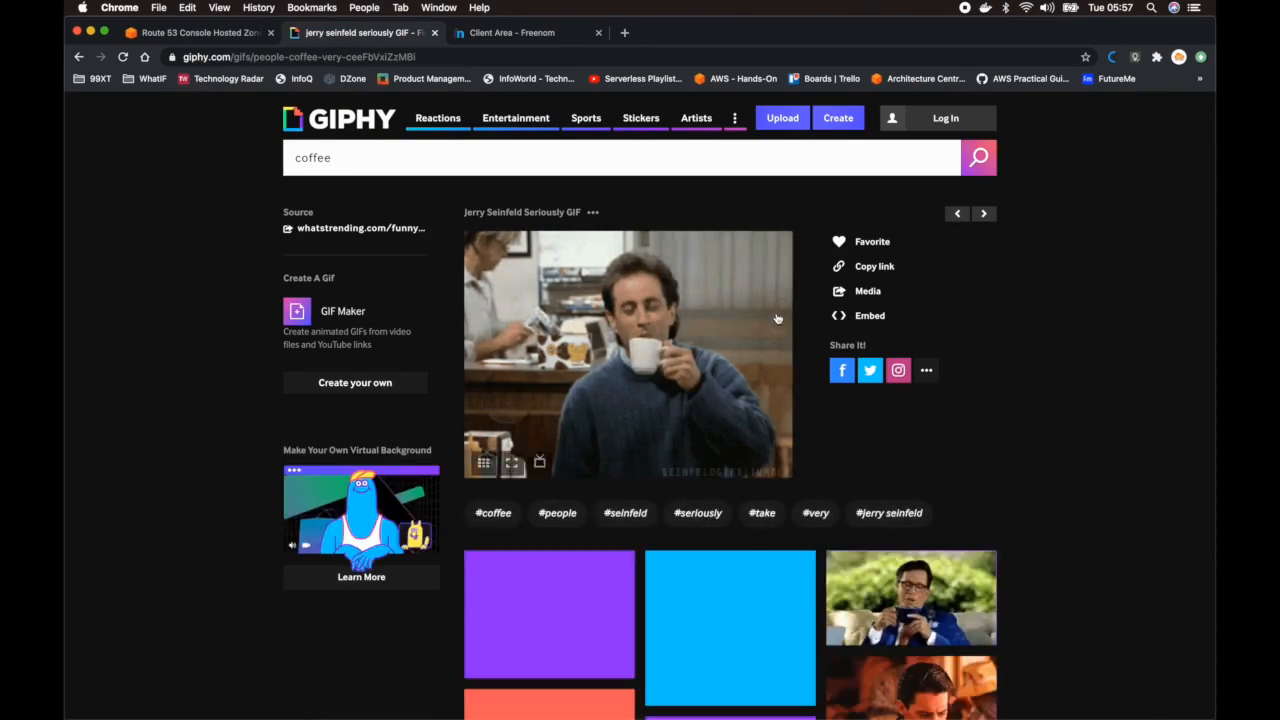
{"action": "left_click", "coordinate": [862, 268]}
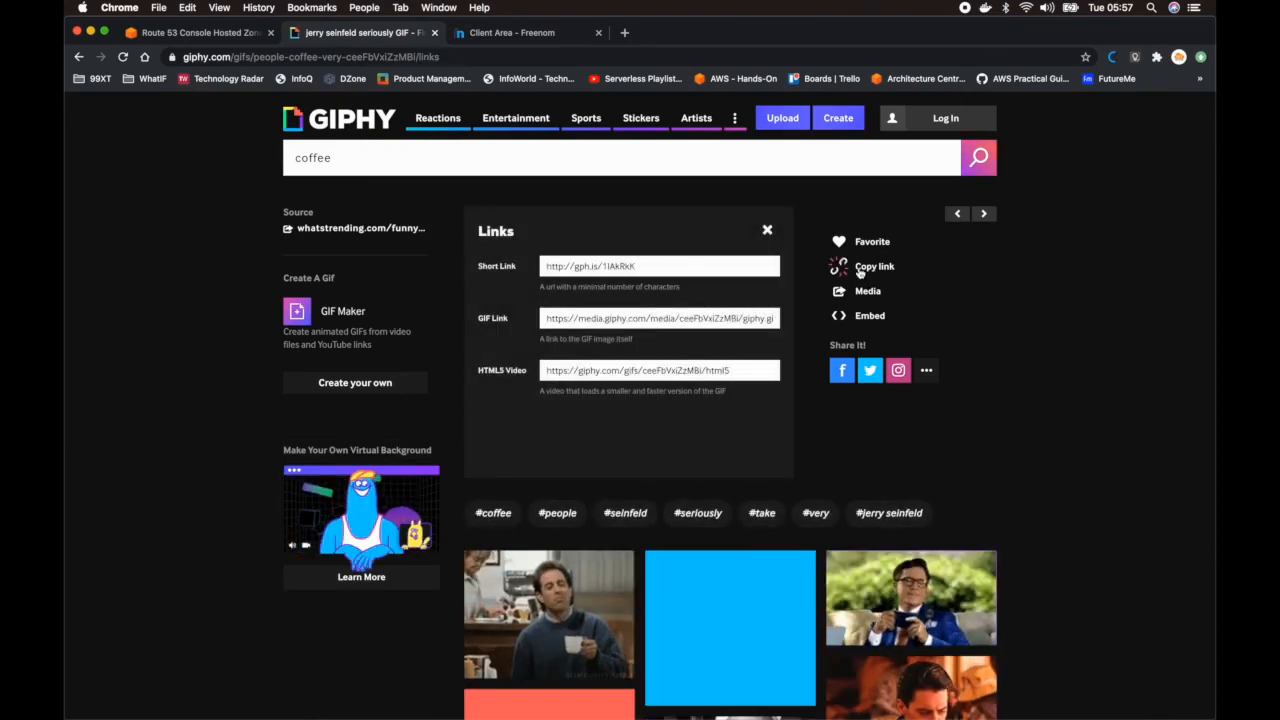
{"action": "left_click", "coordinate": [628, 318]}
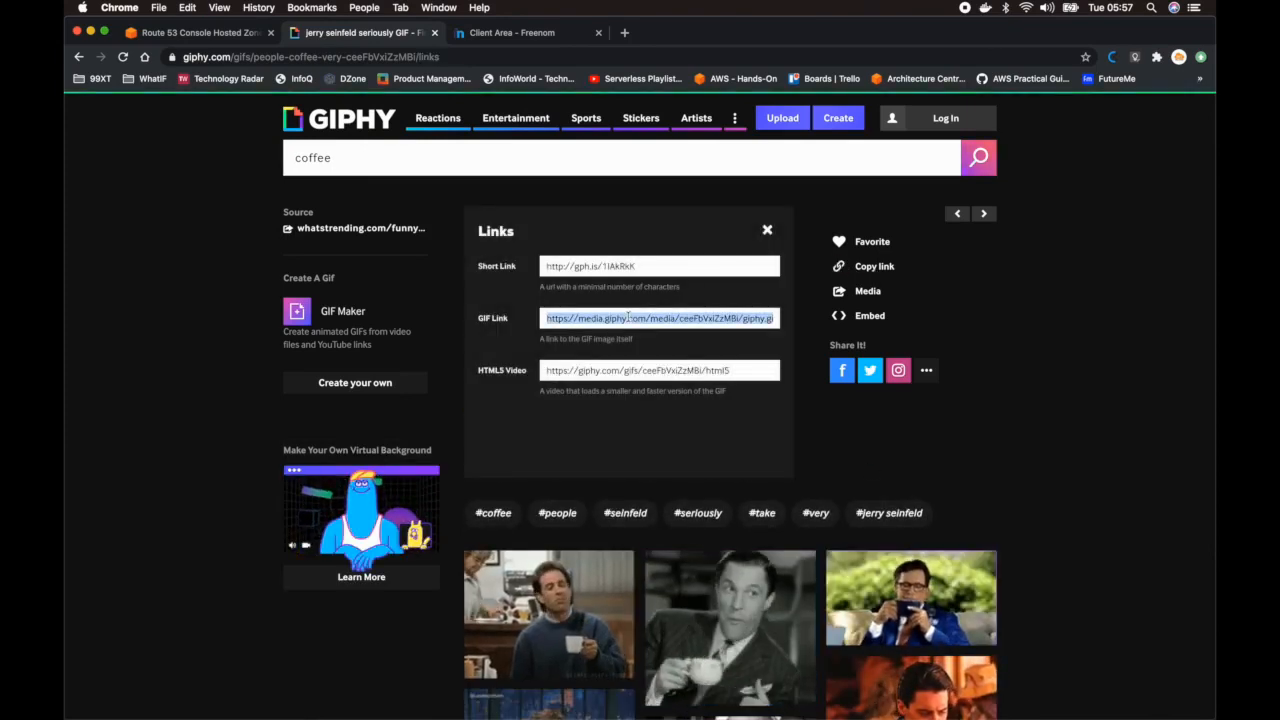
Step: Return to App.js in Visual Studio Code and replace the image's {logo} source with the quoted Giphy GIF link
{"action": "key", "text": "ctrl+Up"}
{"action": "left_click", "coordinate": [845, 176]}
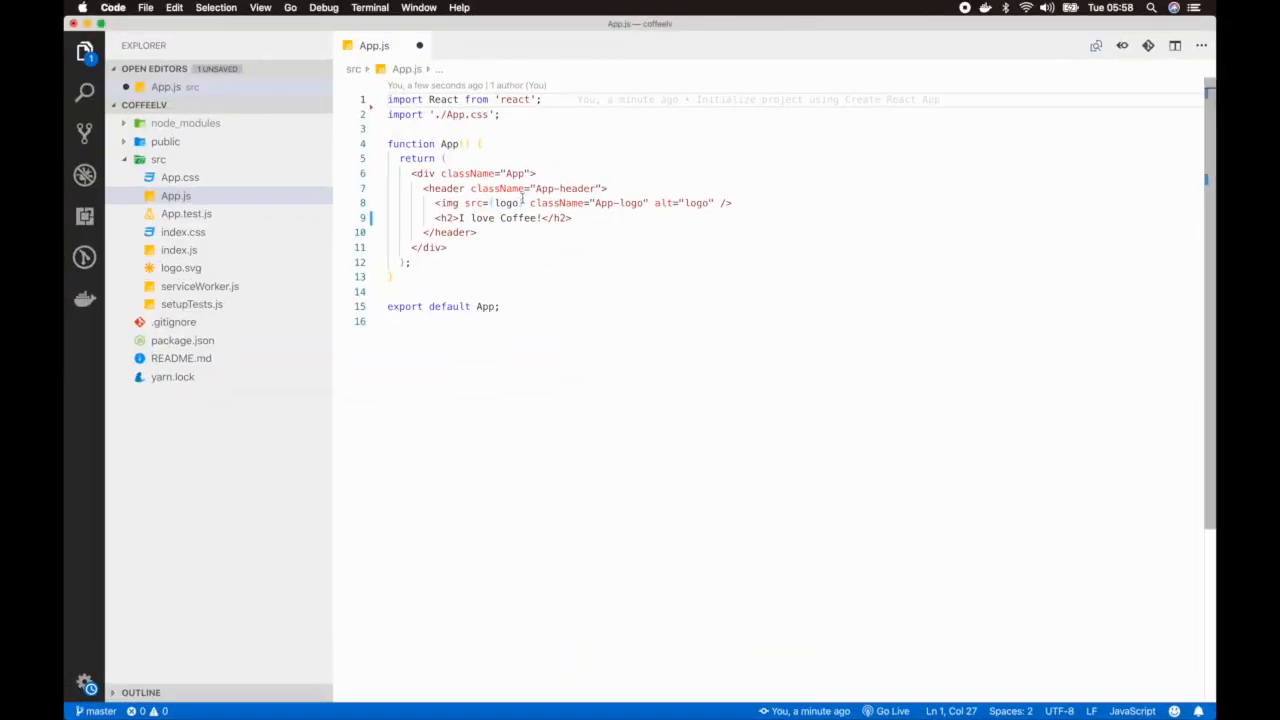
{"action": "double_click", "coordinate": [518, 204]}
{"action": "key", "text": "BackSpace"}
{"action": "key", "text": "BackSpace"}
{"action": "type", "text": "\""}
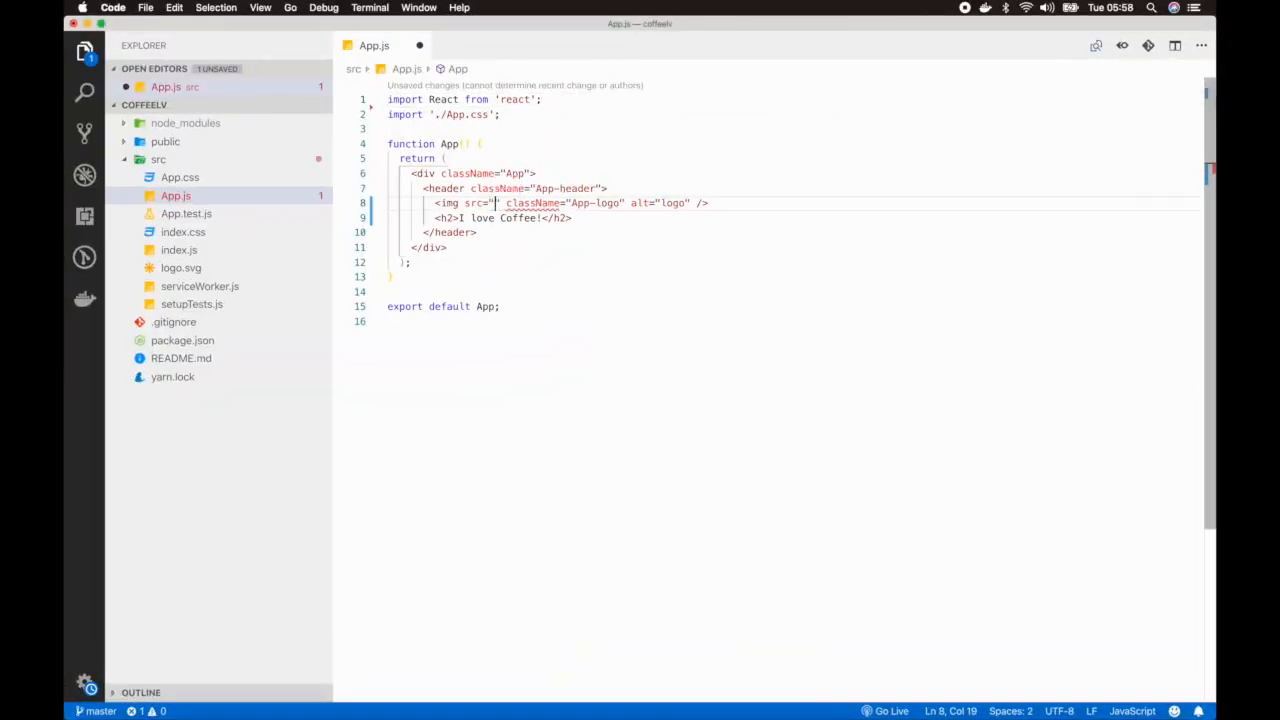
{"action": "key", "text": "super+v"}
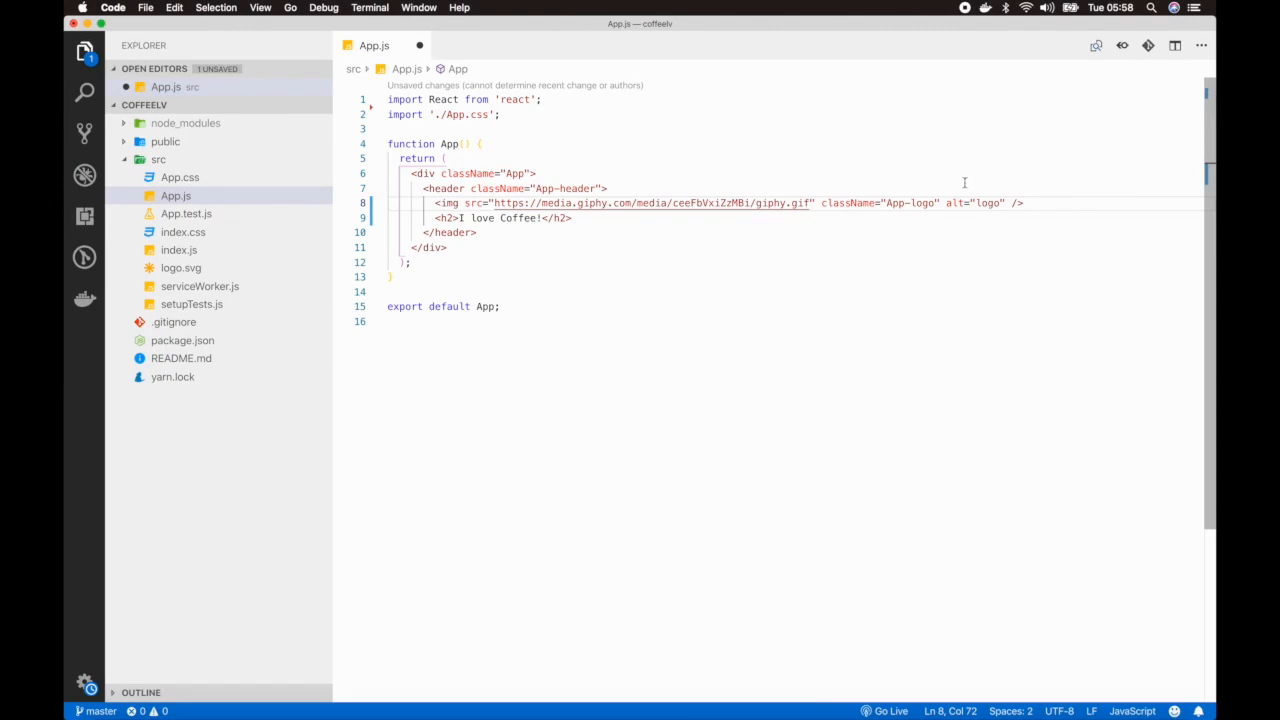
Step: Remove the className="App-logo" attribute from the image element and save App.js
{"action": "left_click_drag", "start_coordinate": [941, 203], "coordinate": [818, 203]}
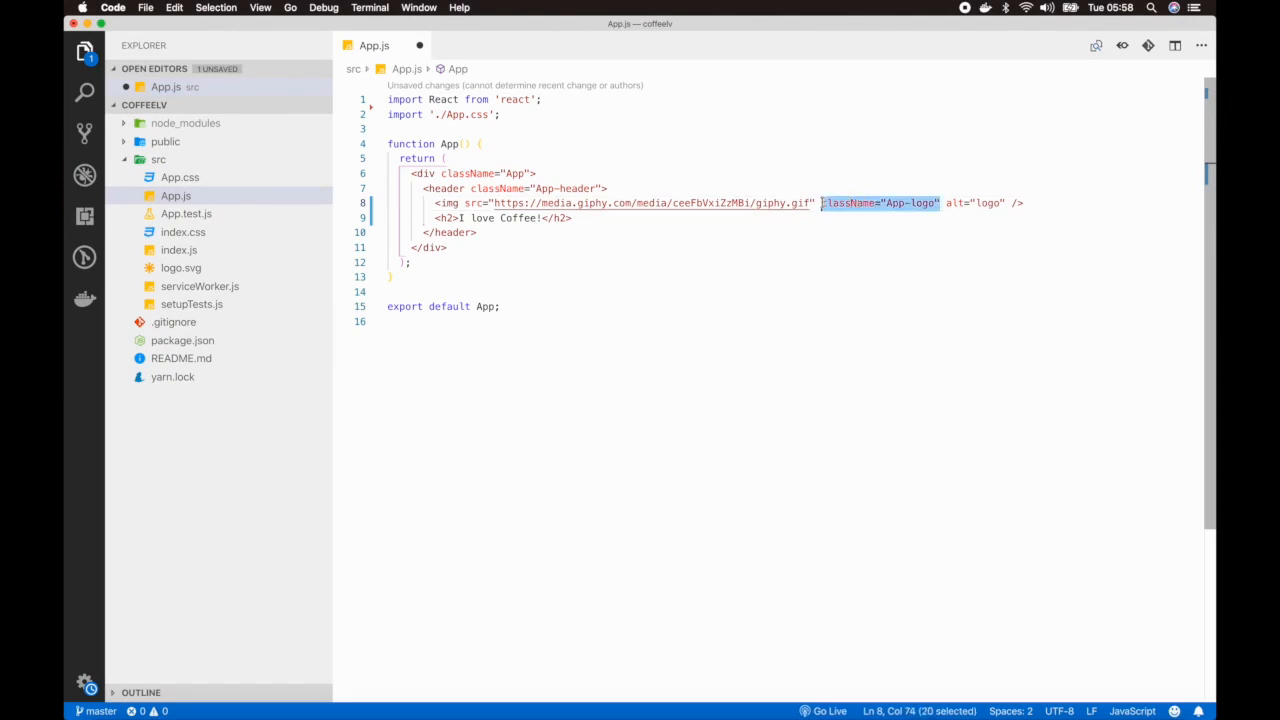
{"action": "key", "text": "BackSpace"}
{"action": "key", "text": "super+s"}
{"action": "left_click", "coordinate": [651, 440]}
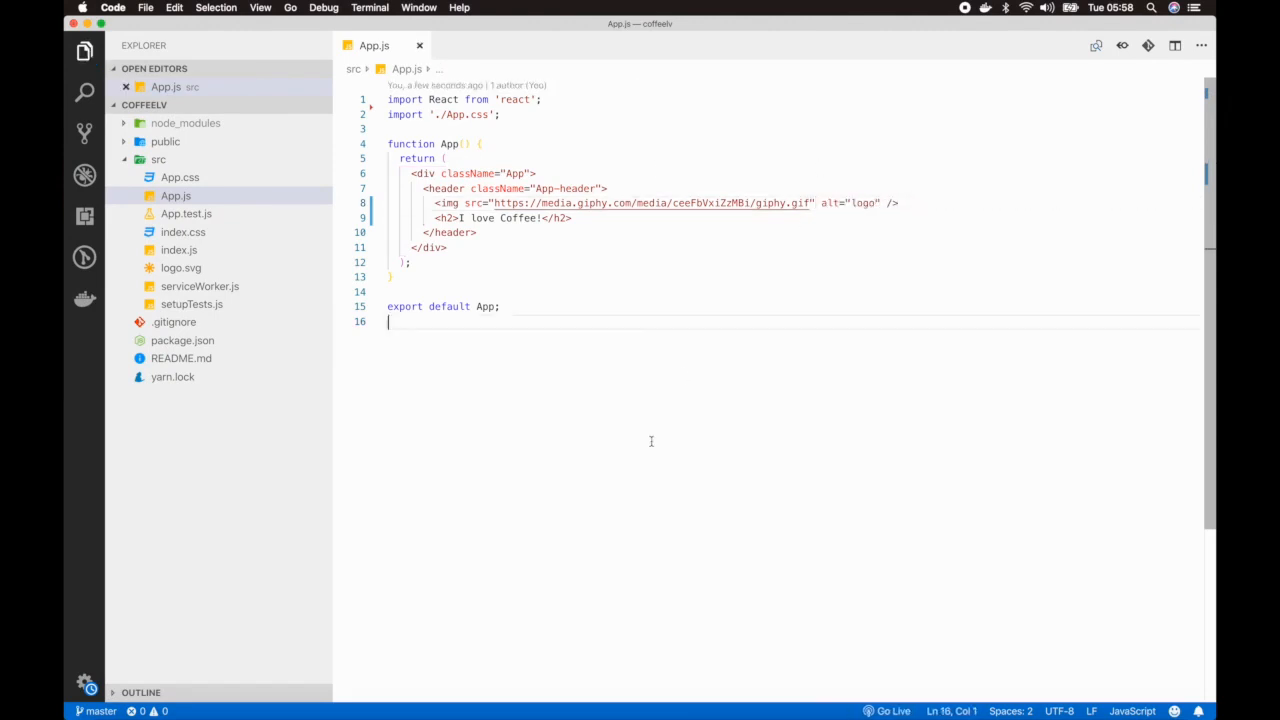
Step: Start the React app's development server from an integrated terminal with npm run start
{"action": "key", "text": "ctrl+grave"}
{"action": "type", "text": "npm run start"}
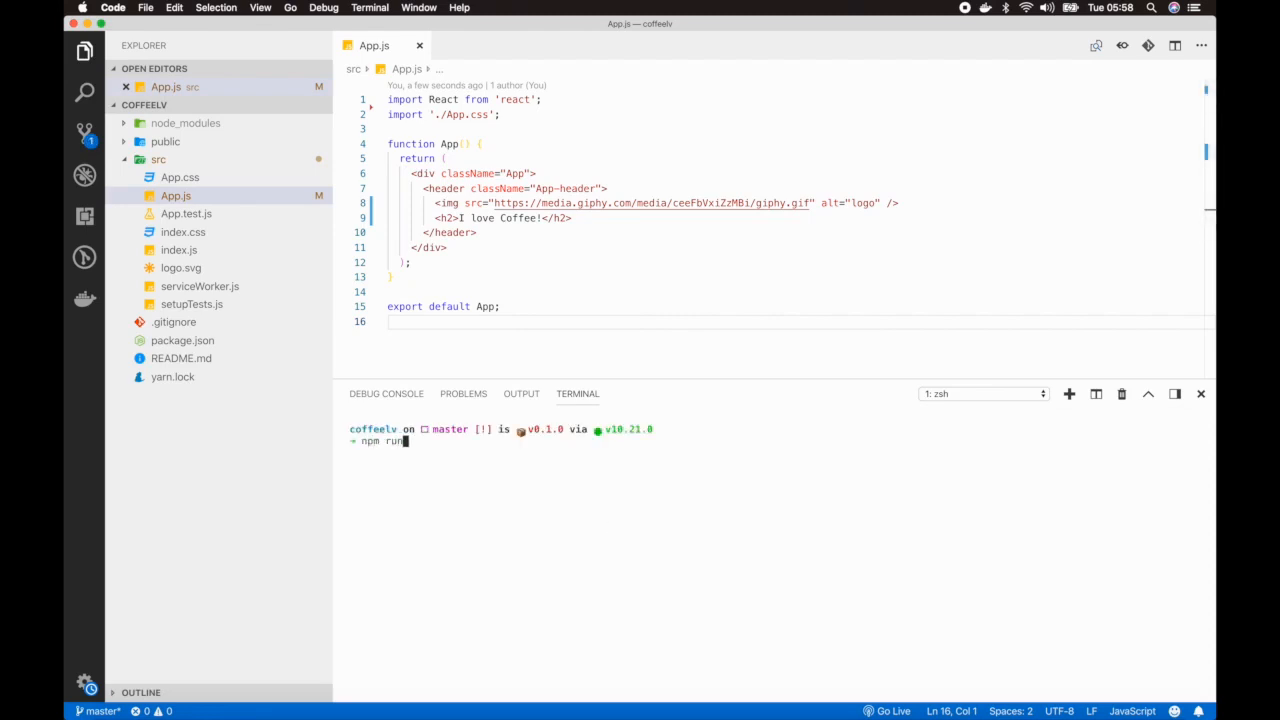
{"action": "key", "text": "Return"}
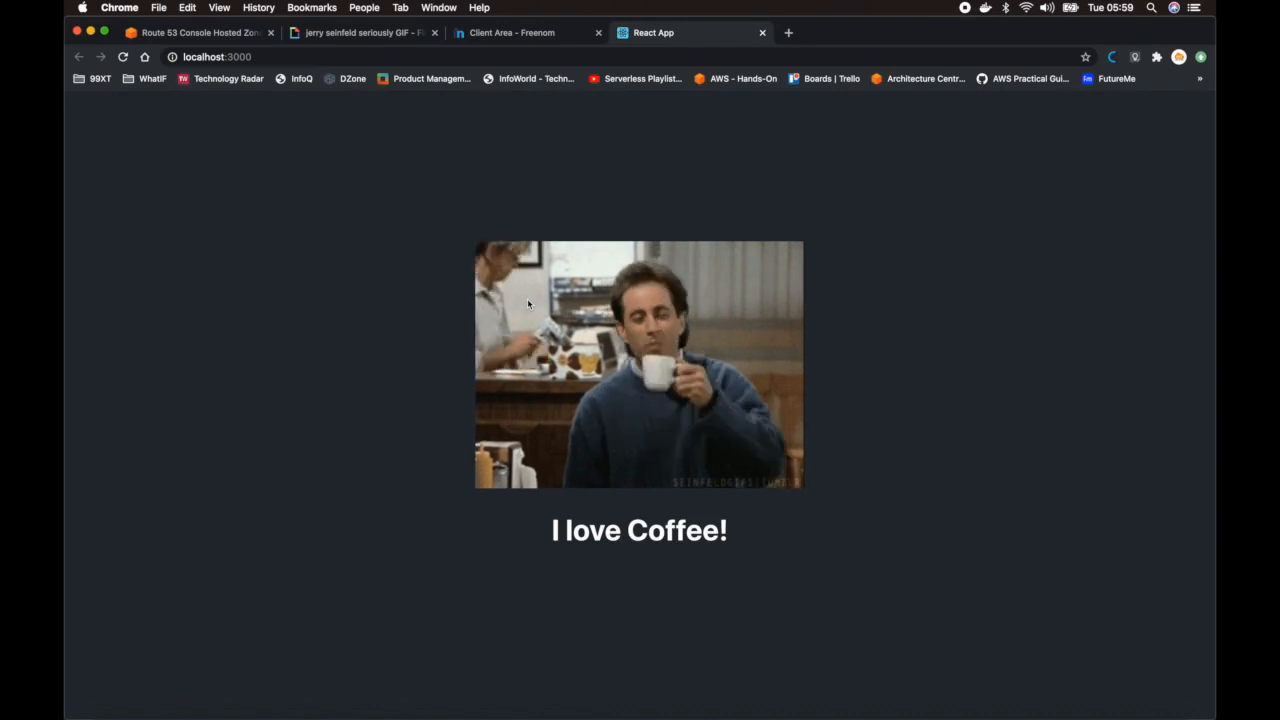
Step: Open github.com in a new browser tab
{"action": "left_click", "coordinate": [789, 34]}
{"action": "type", "text": "githu"}
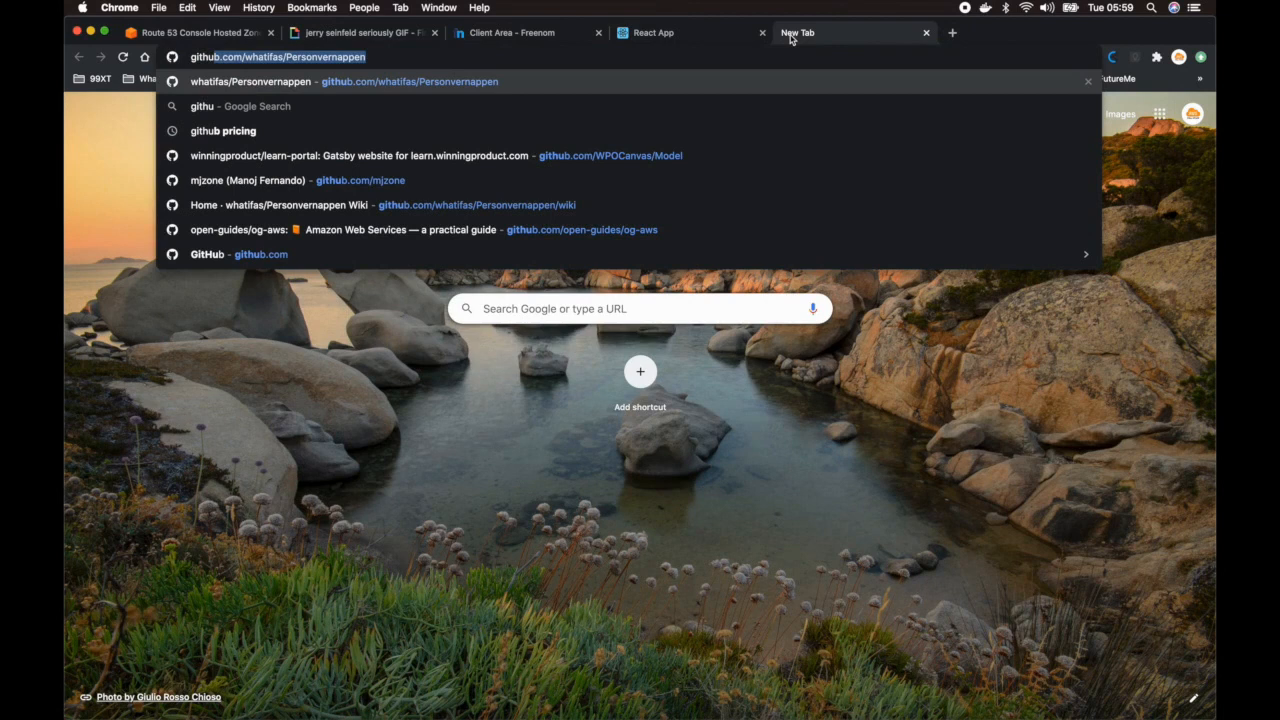
{"action": "type", "text": "b.com"}
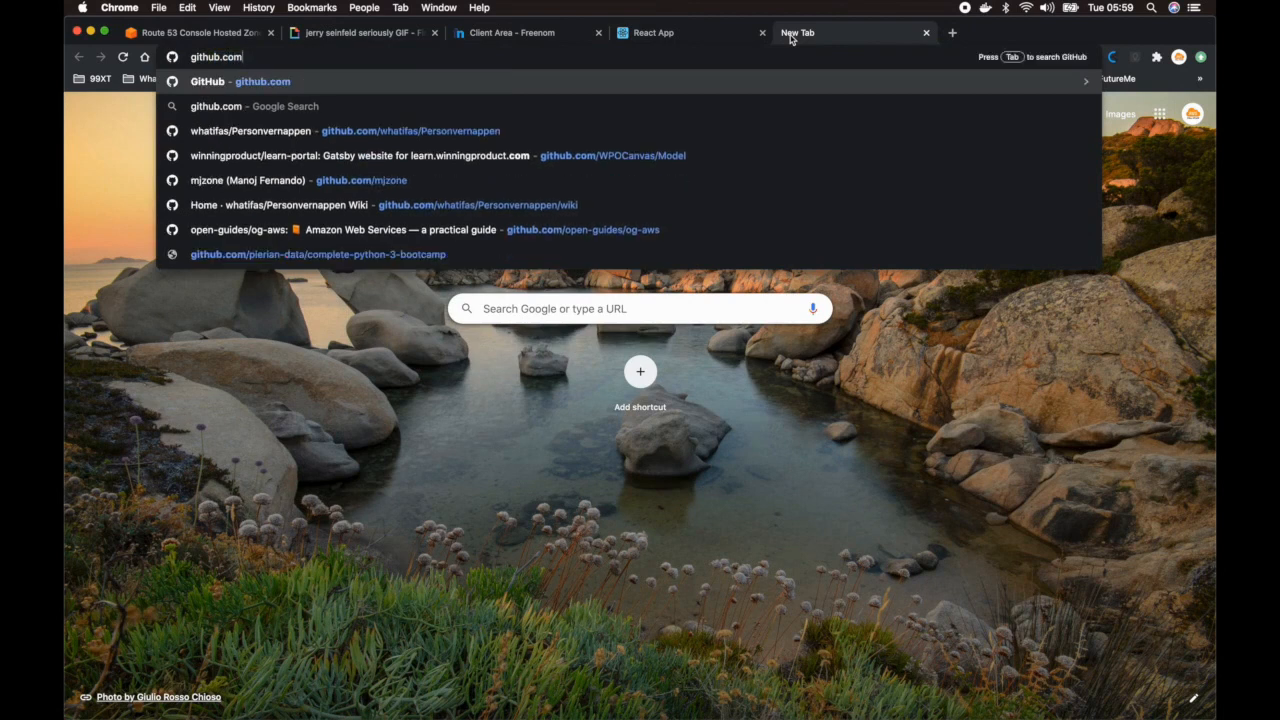
{"action": "key", "text": "Return"}
Step: Create a new public GitHub repository named coffeelove and bring its command-line setup instructions into view
{"action": "left_click", "coordinate": [1160, 111]}
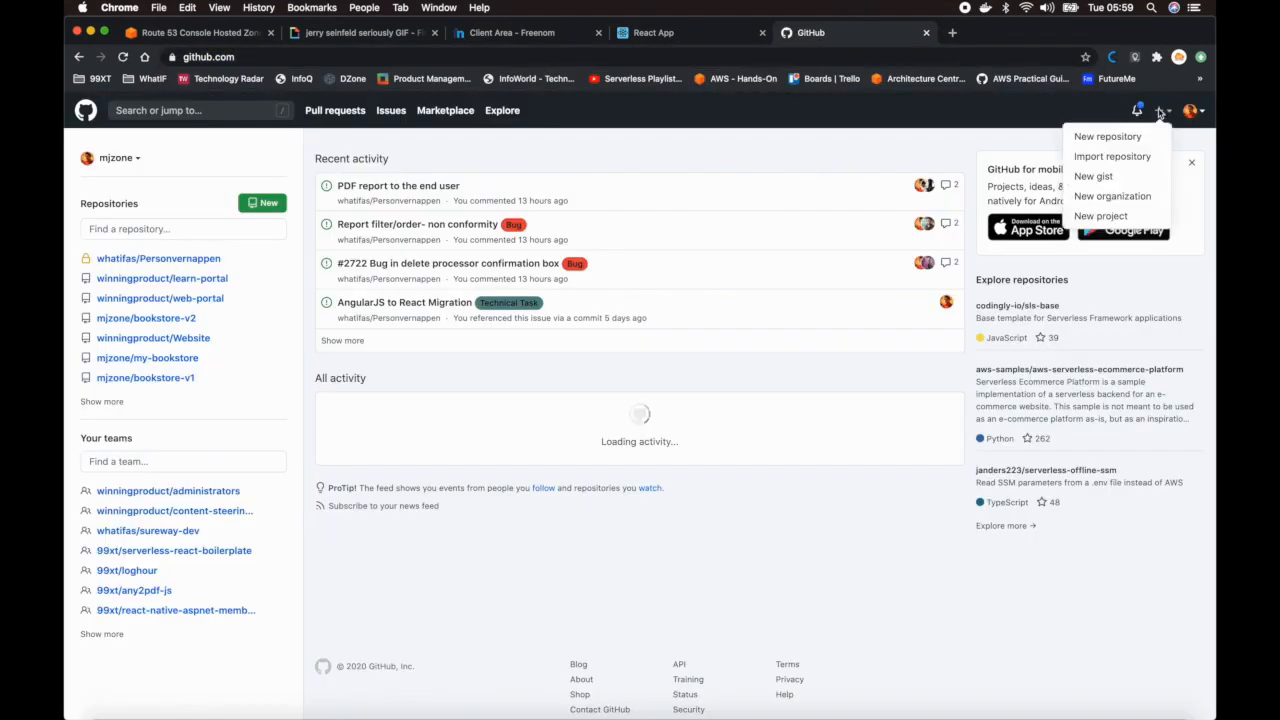
{"action": "left_click", "coordinate": [1108, 137]}
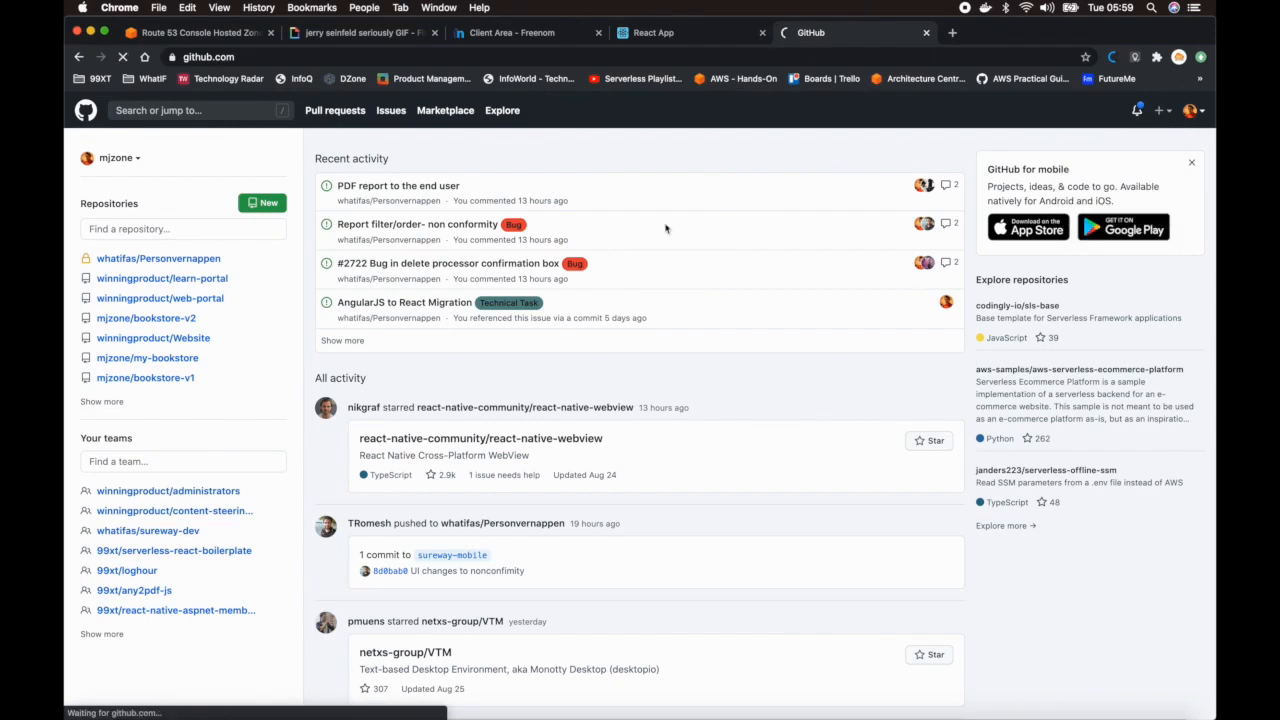
{"action": "type", "text": "cof"}
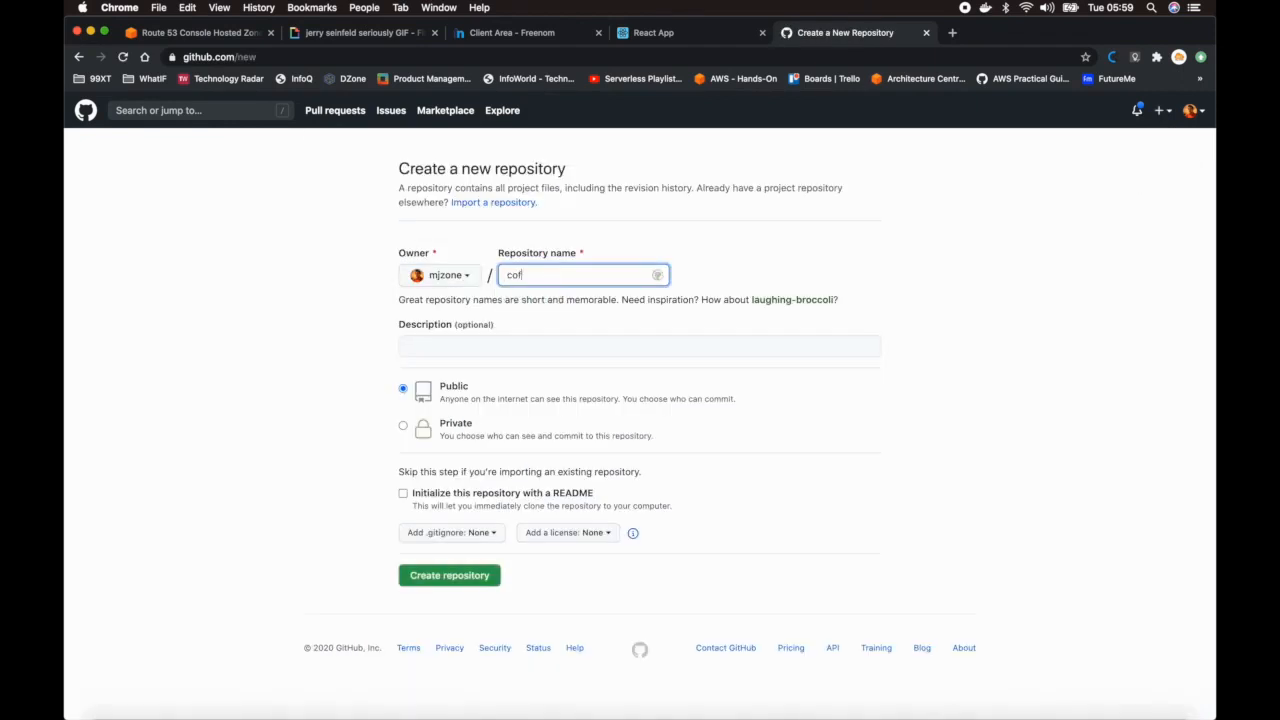
{"action": "type", "text": "feelove"}
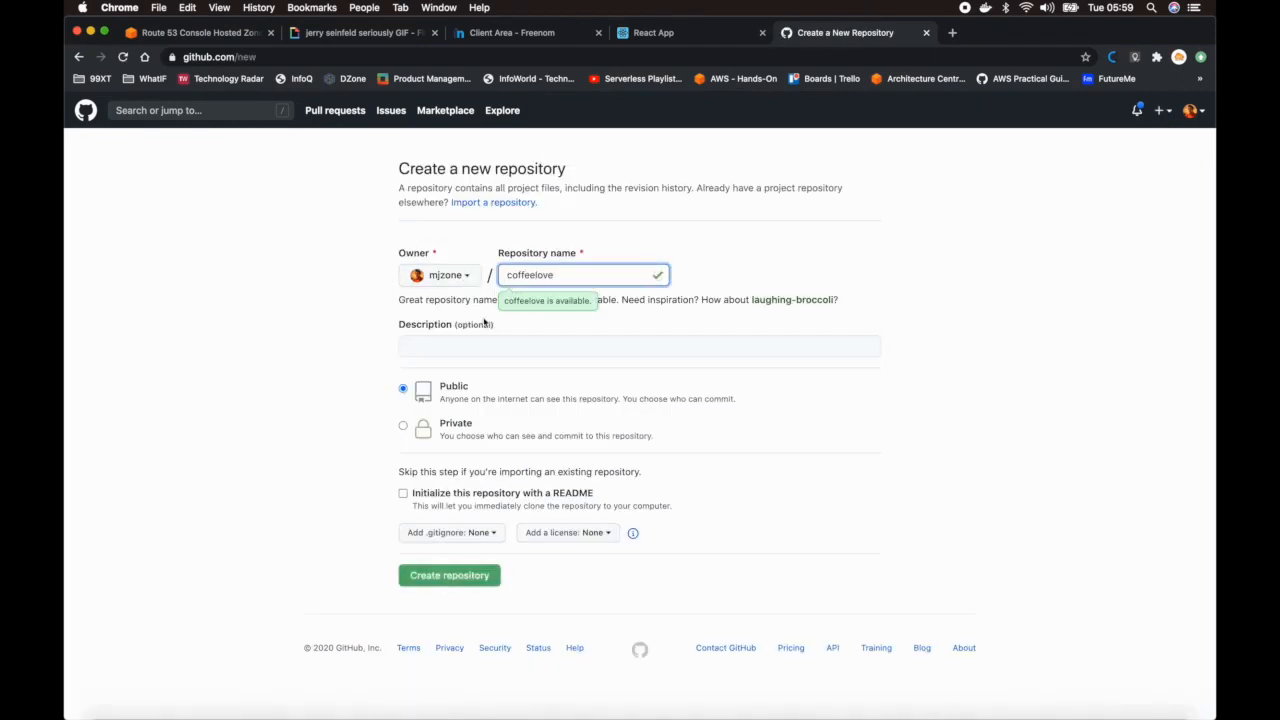
{"action": "left_click", "coordinate": [465, 577]}
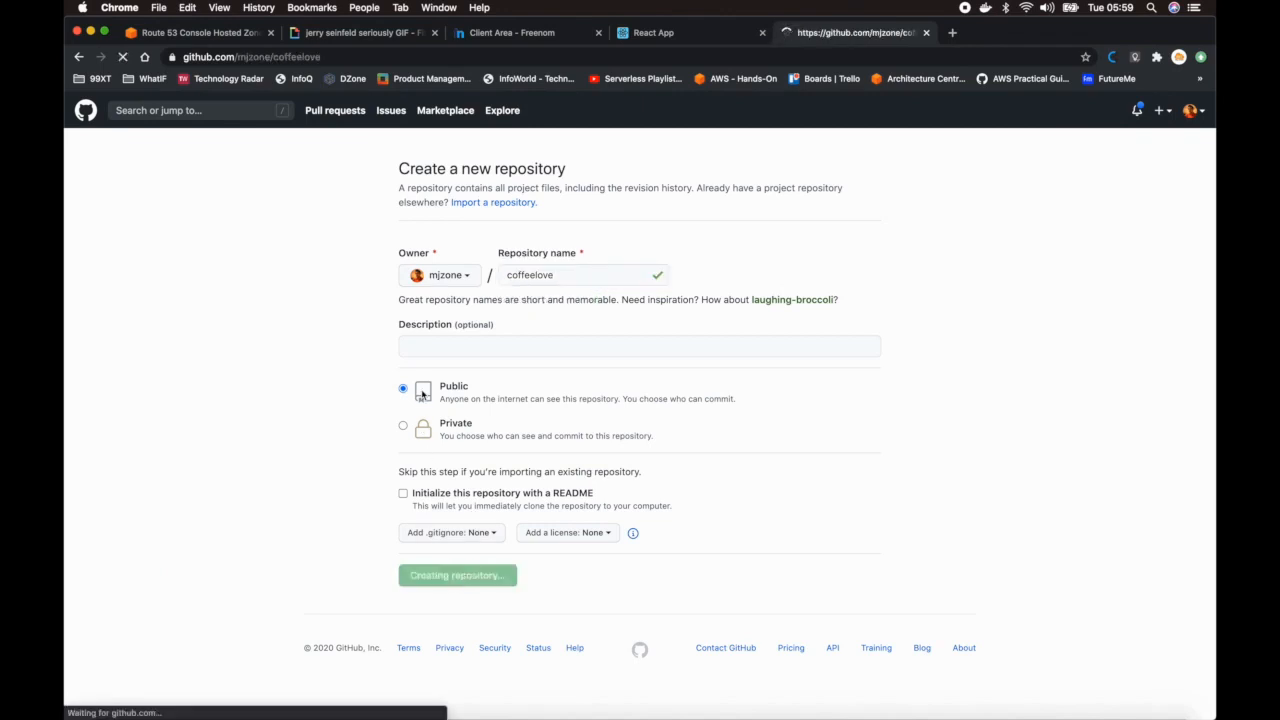
{"action": "scroll", "coordinate": [421, 388], "scroll_direction": "down", "scroll_amount": 3}
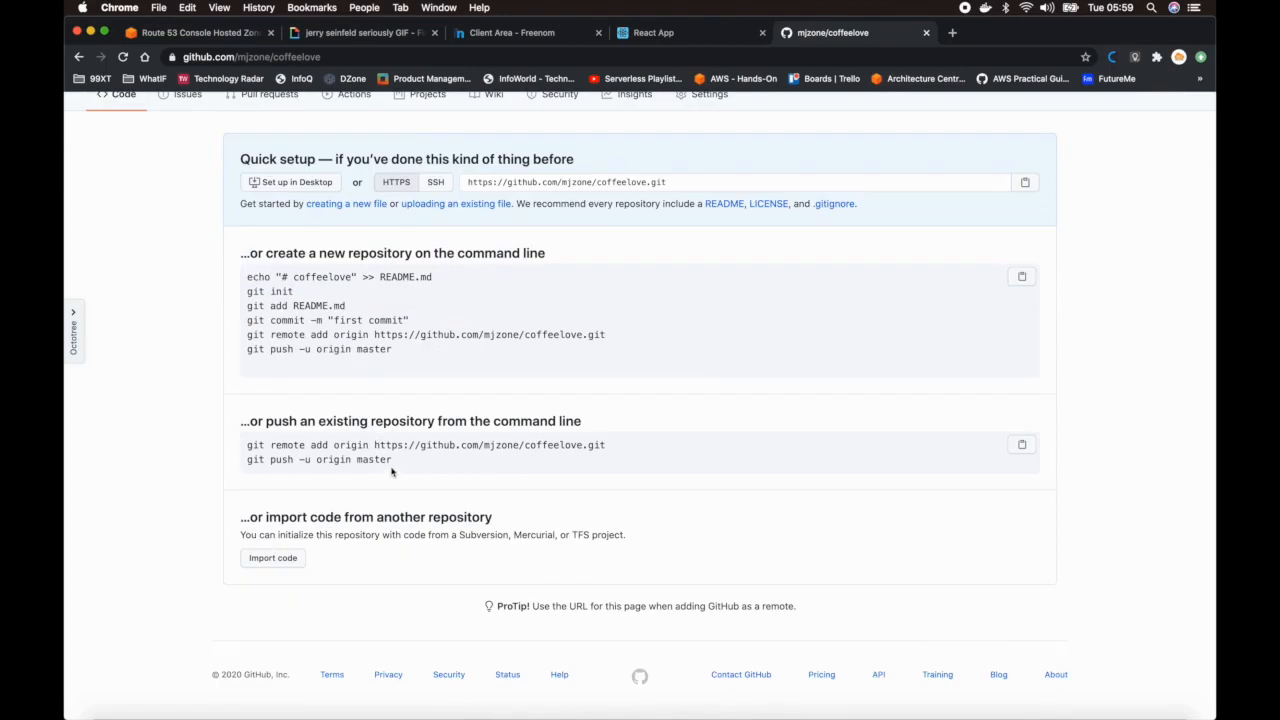
Step: Switch to Visual Studio Code, stop the running development server and clear the integrated terminal
{"action": "key", "text": "ctrl+Up"}
{"action": "left_click", "coordinate": [929, 271]}
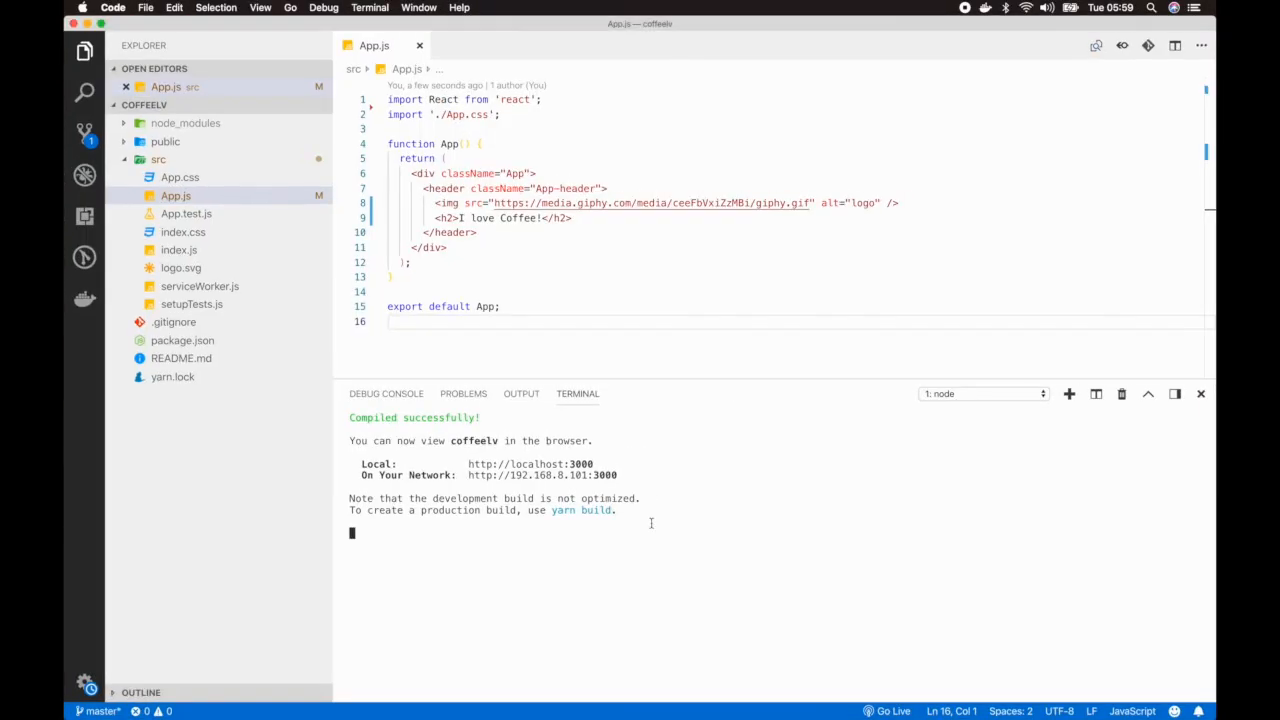
{"action": "key", "text": "ctrl+c"}
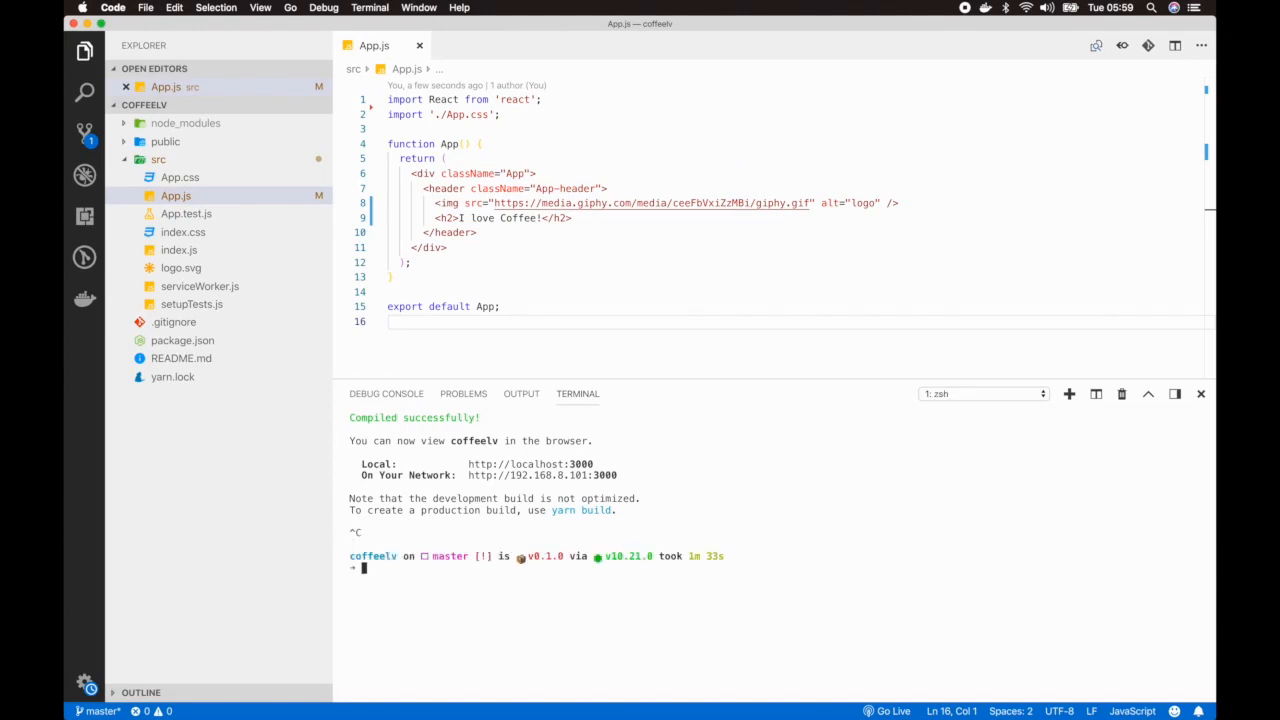
{"action": "type", "text": "clear"}
{"action": "key", "text": "Return"}
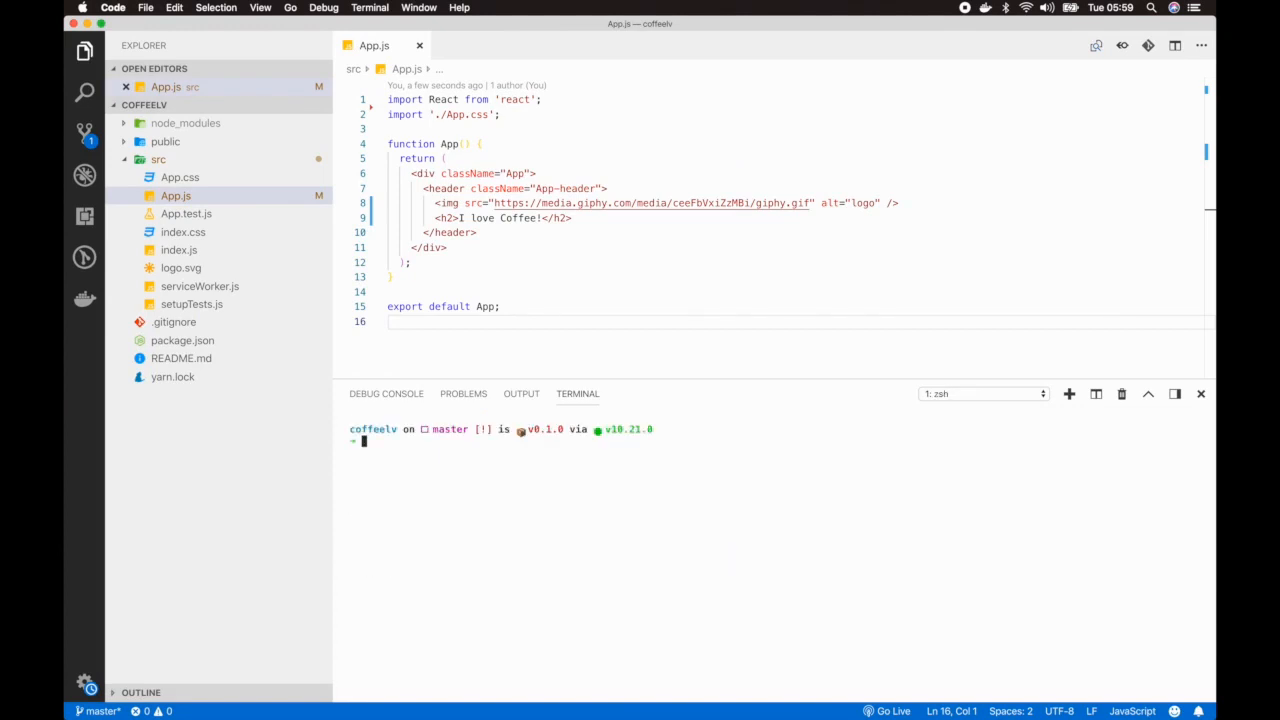
Step: Stage all changes with git add -A and commit them with the message "Initial commit"
{"action": "type", "text": "git add -A"}
{"action": "key", "text": "Return"}
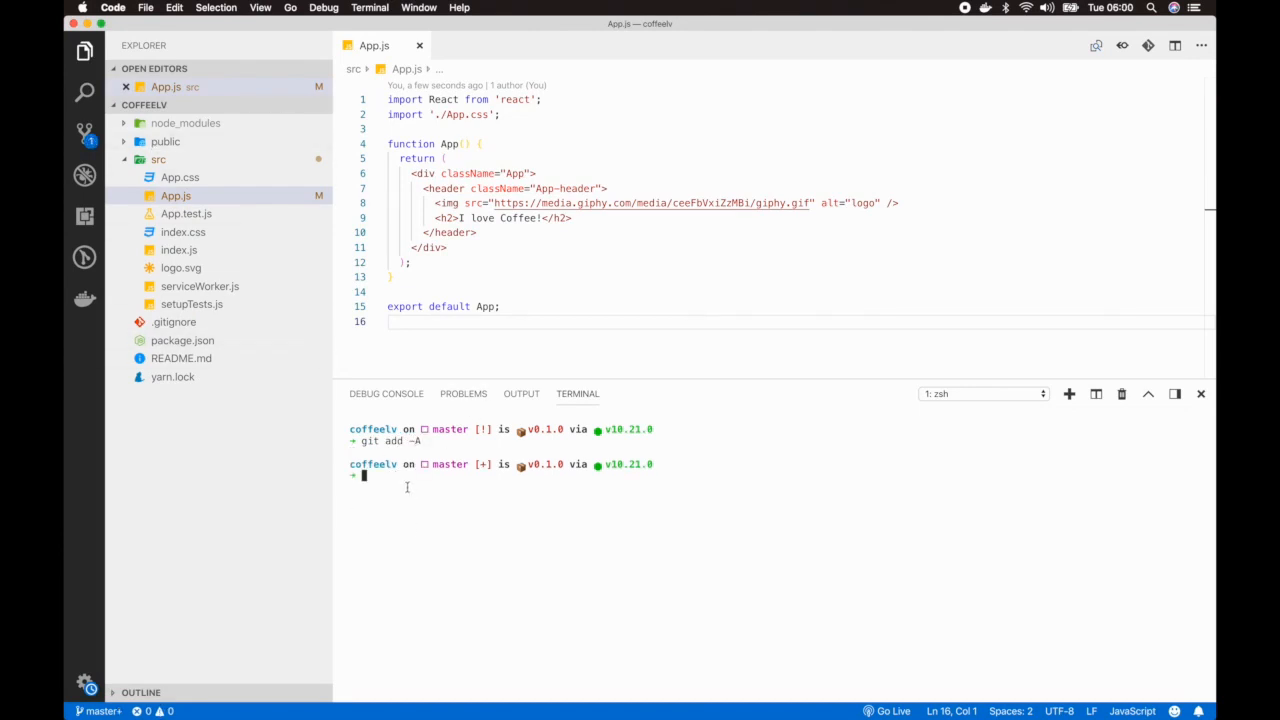
{"action": "type", "text": "git commit -m \"Initial commit\""}
{"action": "key", "text": "Return"}
Step: Copy the git remote add origin command for coffeelove.git from GitHub in Chrome and run it in the Visual Studio Code terminal
{"action": "key", "text": "ctrl+Up"}
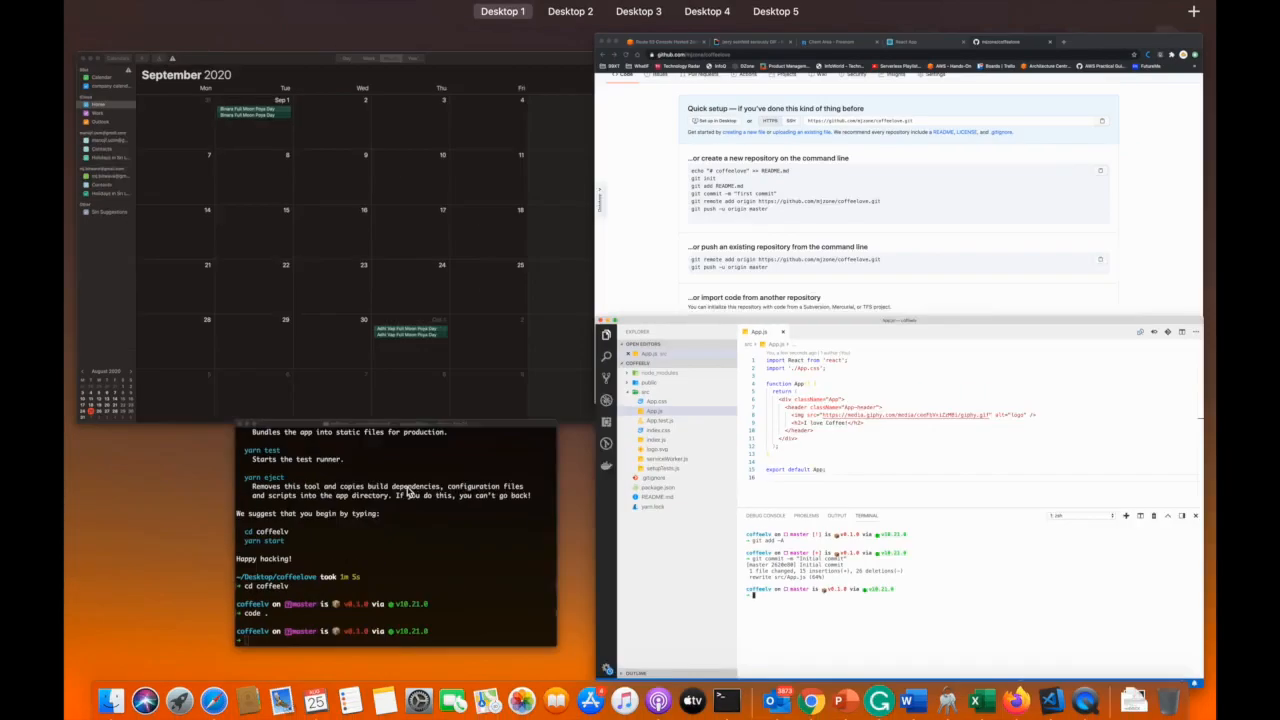
{"action": "left_click", "coordinate": [674, 274]}
{"action": "left_click_drag", "start_coordinate": [606, 445], "coordinate": [157, 452]}
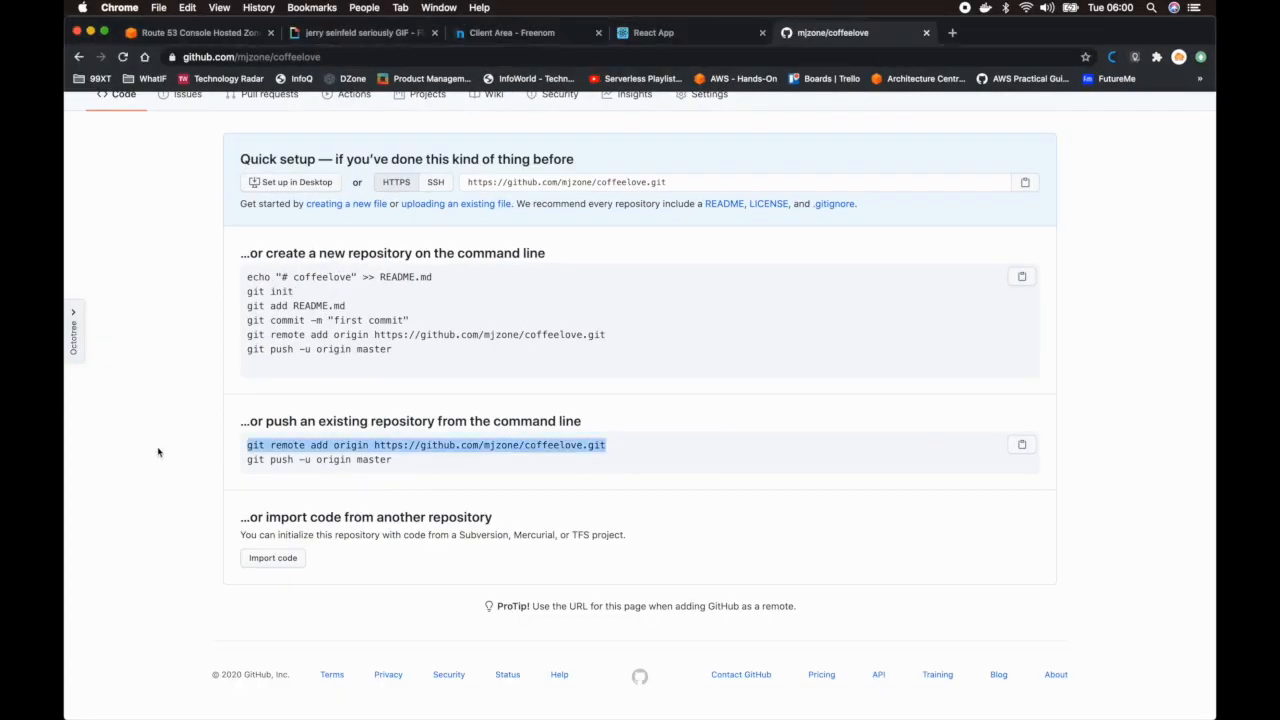
{"action": "key", "text": "ctrl+Up"}
{"action": "left_click", "coordinate": [624, 531]}
{"action": "key", "text": "super+v"}
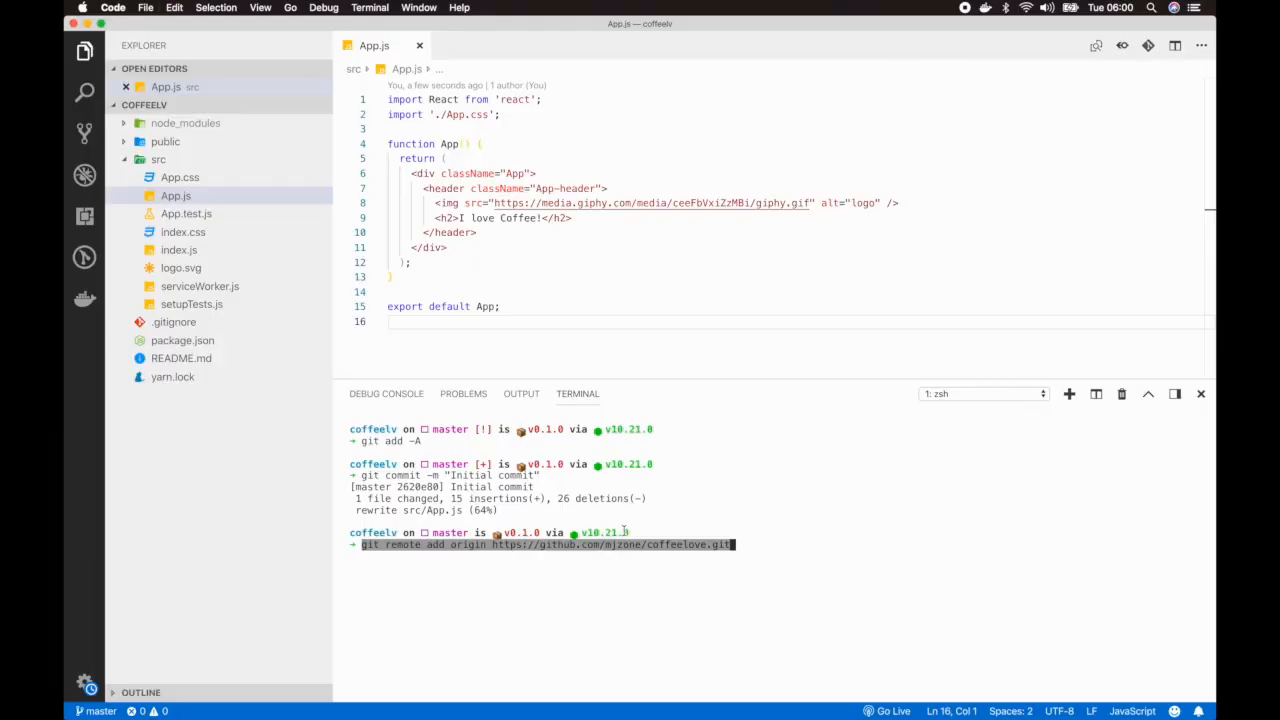
{"action": "key", "text": "Return"}
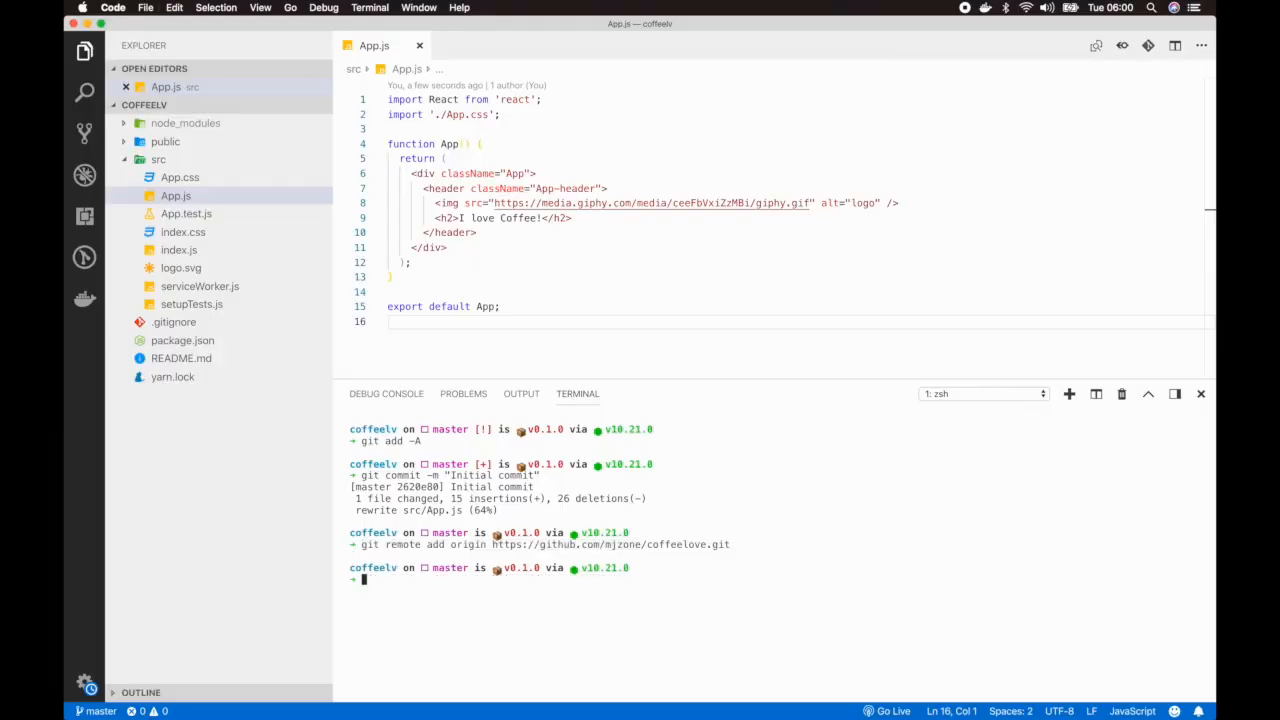
Step: Copy git push -u origin master from the GitHub page in Chrome and run it in the Visual Studio Code terminal
{"action": "key", "text": "ctrl+Up"}
{"action": "left_click", "coordinate": [832, 162]}
{"action": "left_click_drag", "start_coordinate": [400, 463], "coordinate": [243, 461]}
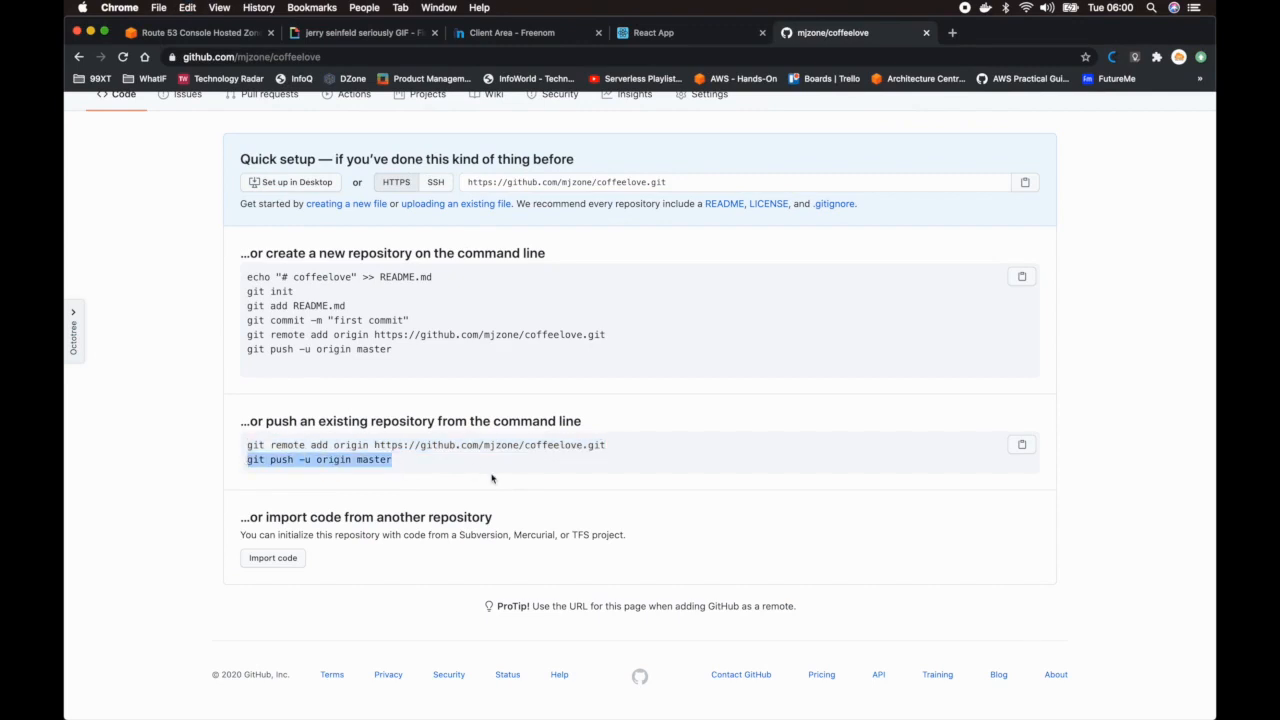
{"action": "key", "text": "ctrl+Up"}
{"action": "left_click", "coordinate": [900, 200]}
{"action": "key", "text": "super+v"}
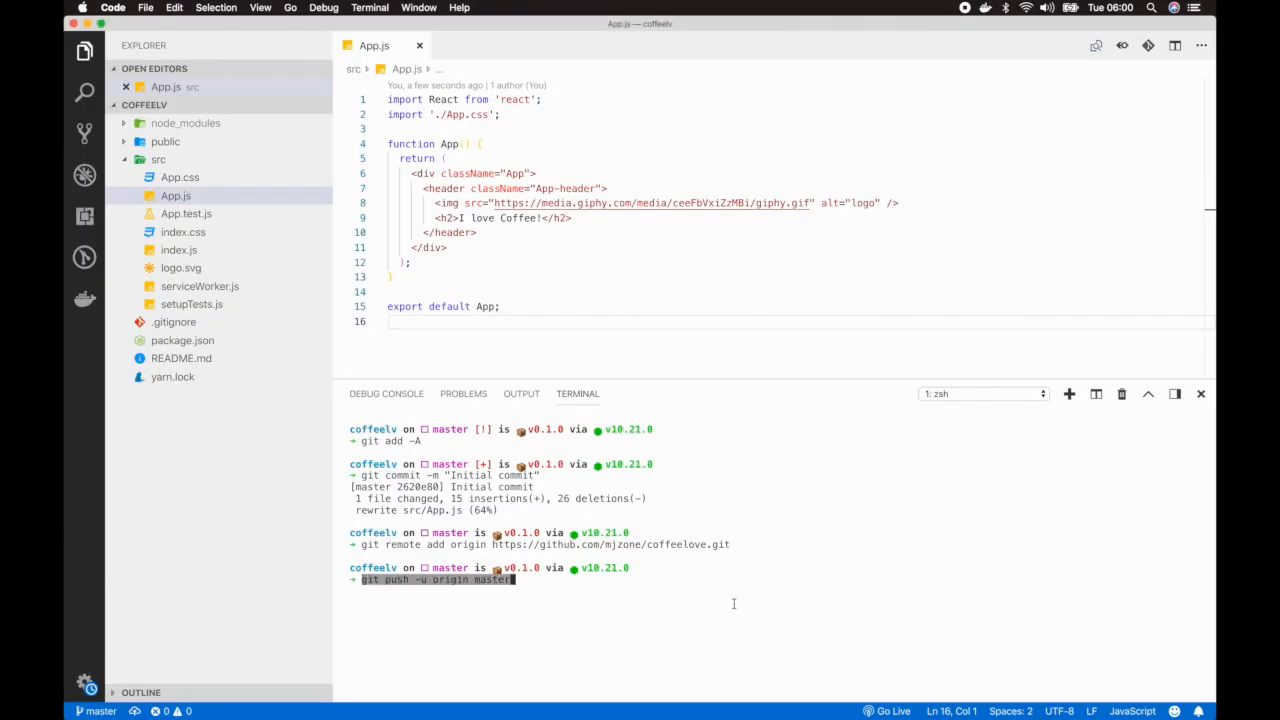
{"action": "key", "text": "Return"}
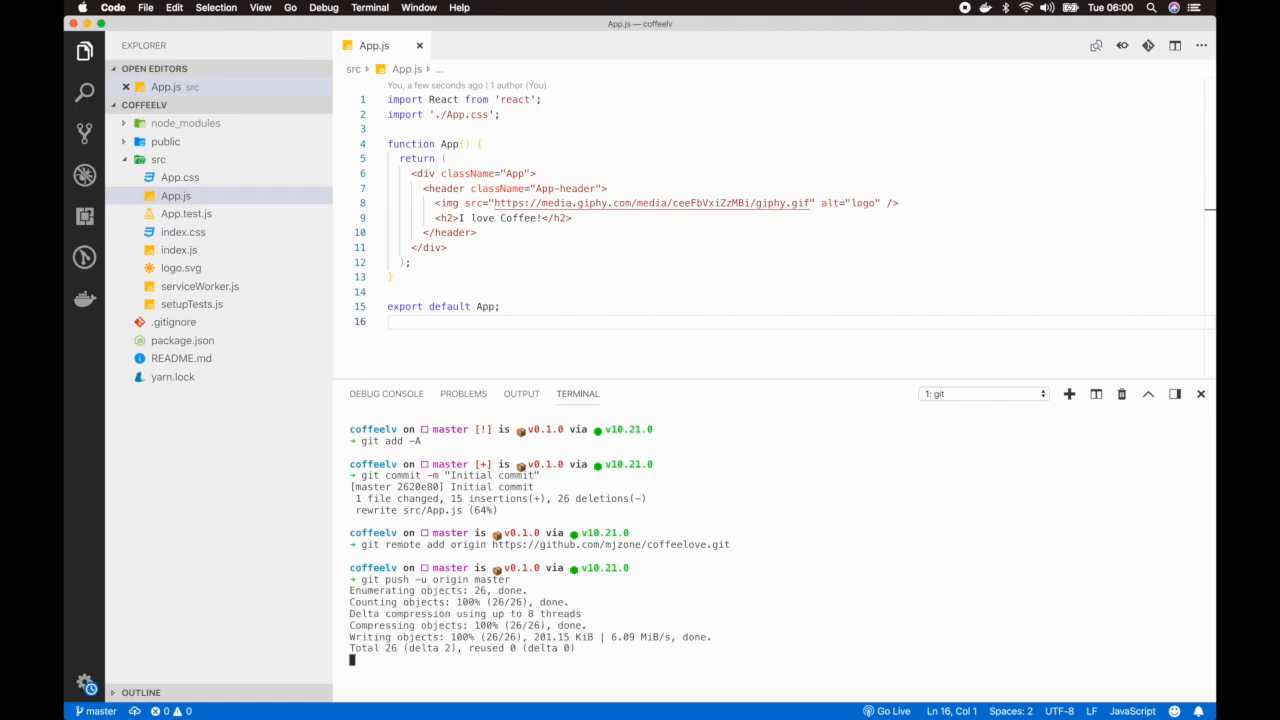
Step: Switch to Chrome and reload the coffeelove repository page to check the pushed files
{"action": "key", "text": "super+Tab"}
{"action": "scroll", "coordinate": [388, 231], "scroll_direction": "up", "scroll_amount": 3}
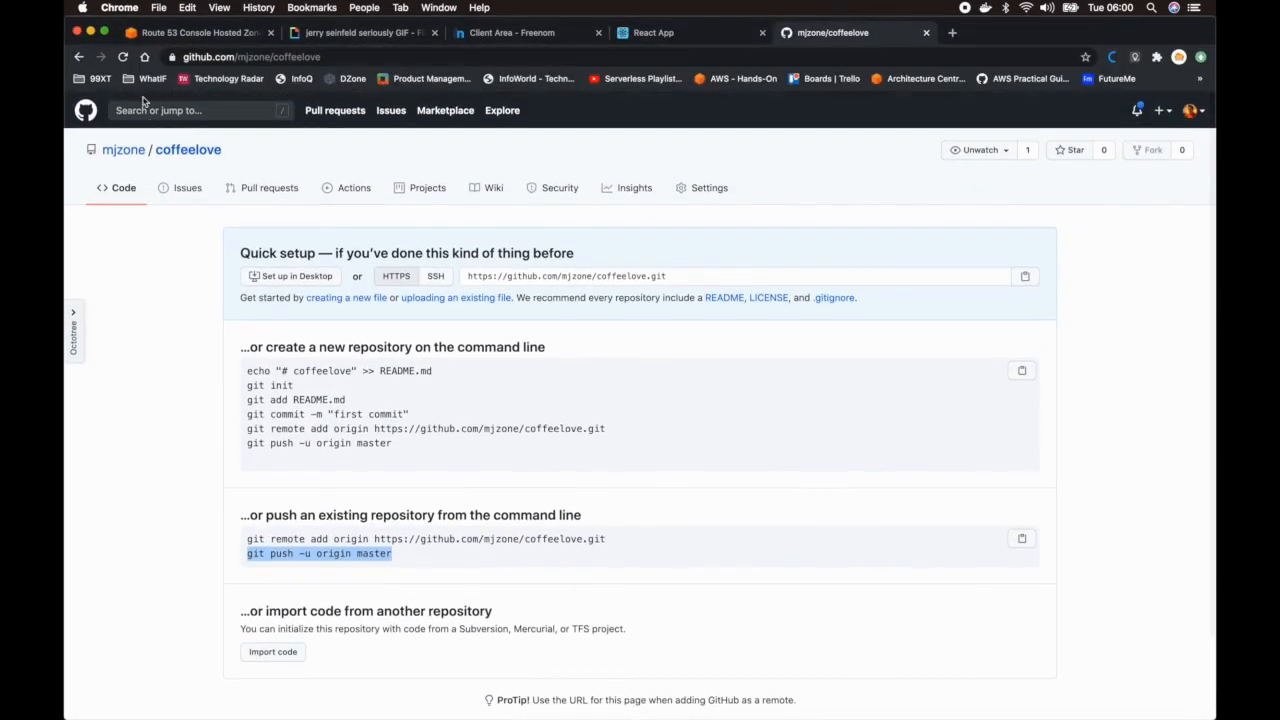
{"action": "left_click", "coordinate": [124, 57]}
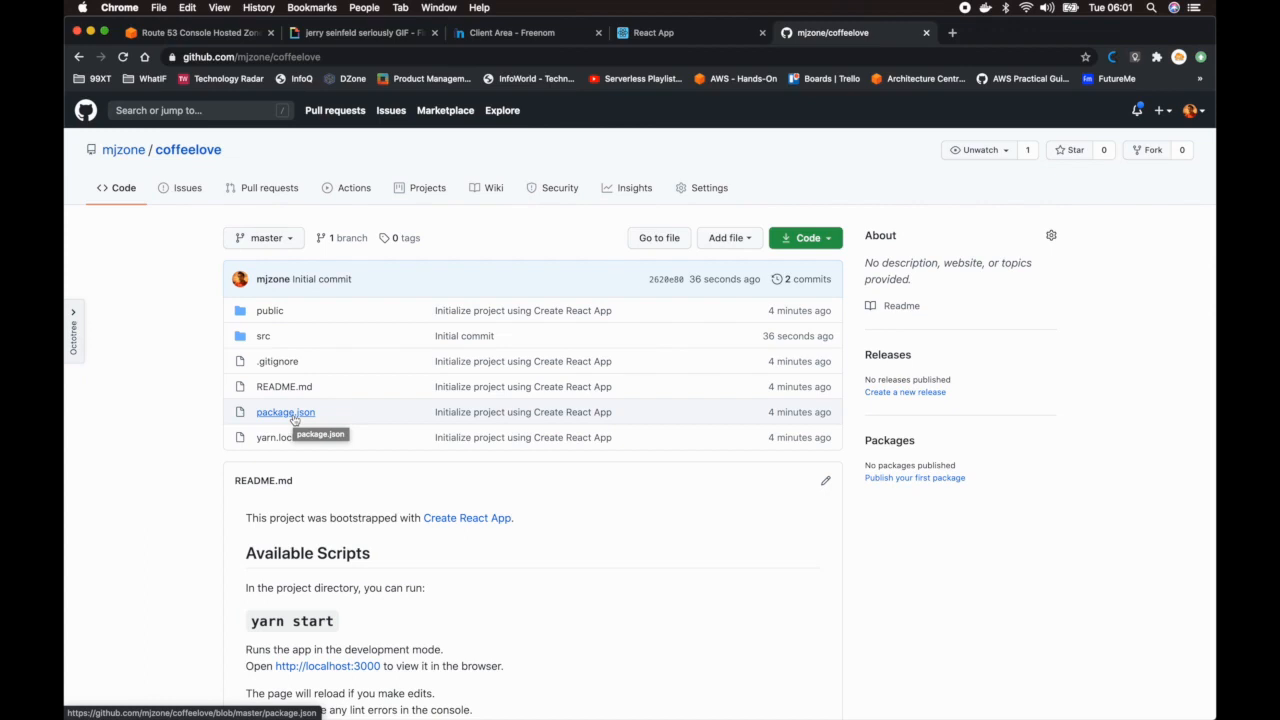
Step: Return to the AWS tab, go to the Management Console home, search services for amplify and open AWS Amplify
{"action": "left_click", "coordinate": [183, 35]}
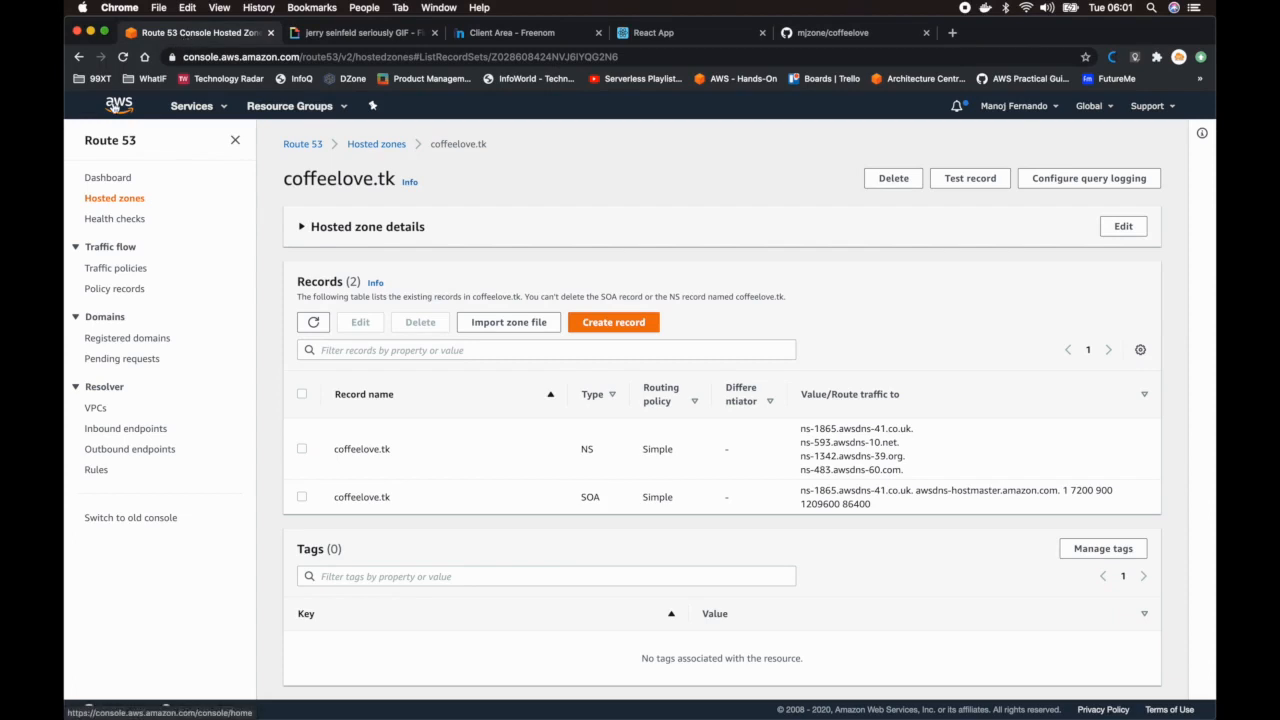
{"action": "left_click", "coordinate": [117, 106]}
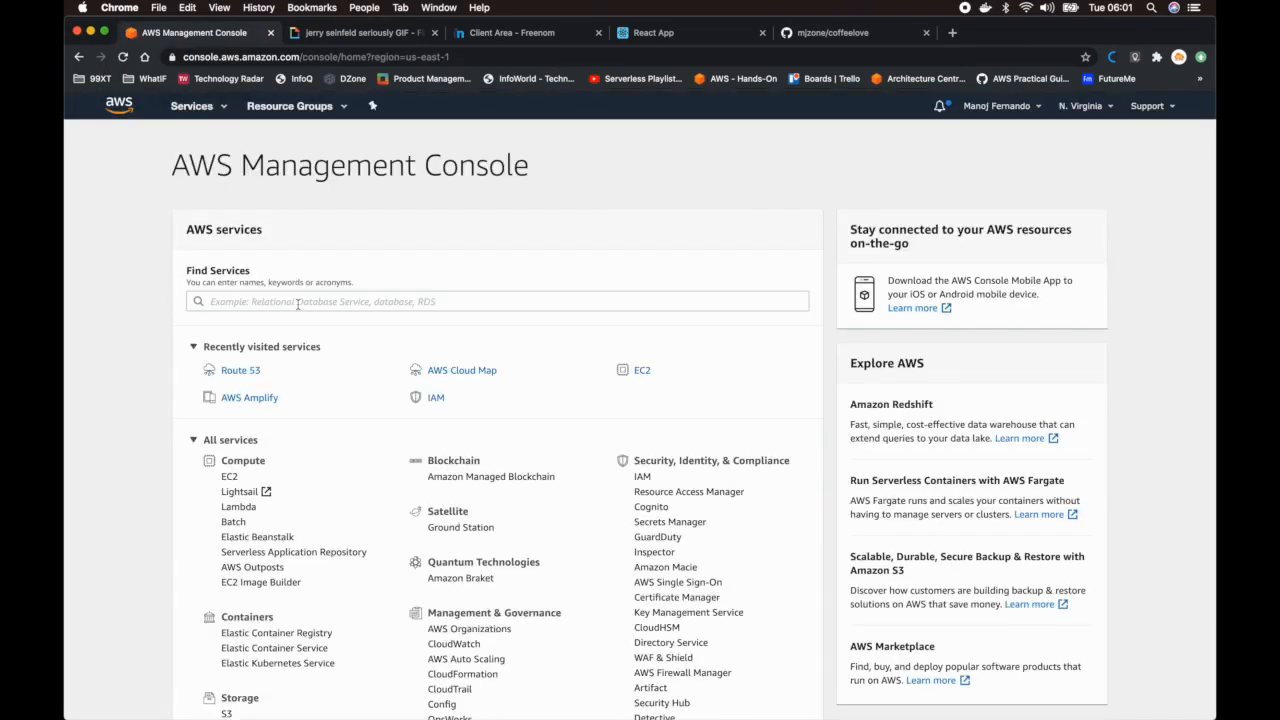
{"action": "left_click", "coordinate": [297, 302]}
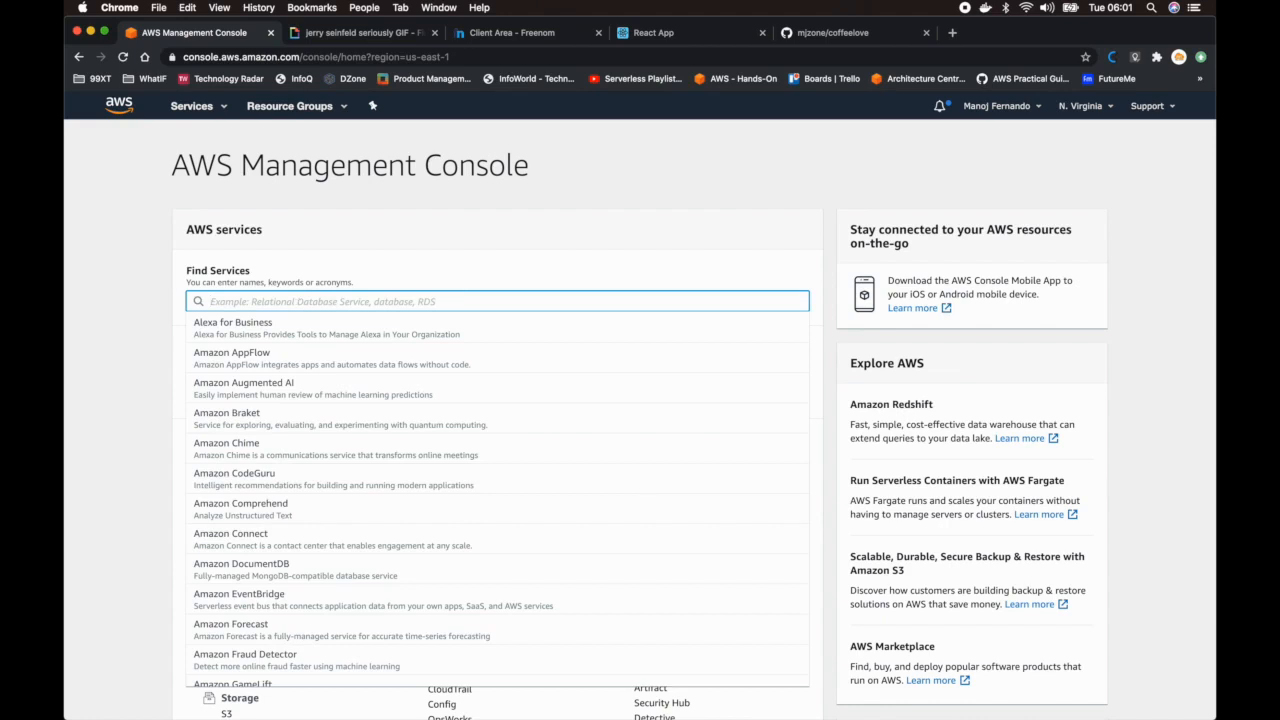
{"action": "type", "text": "amplify"}
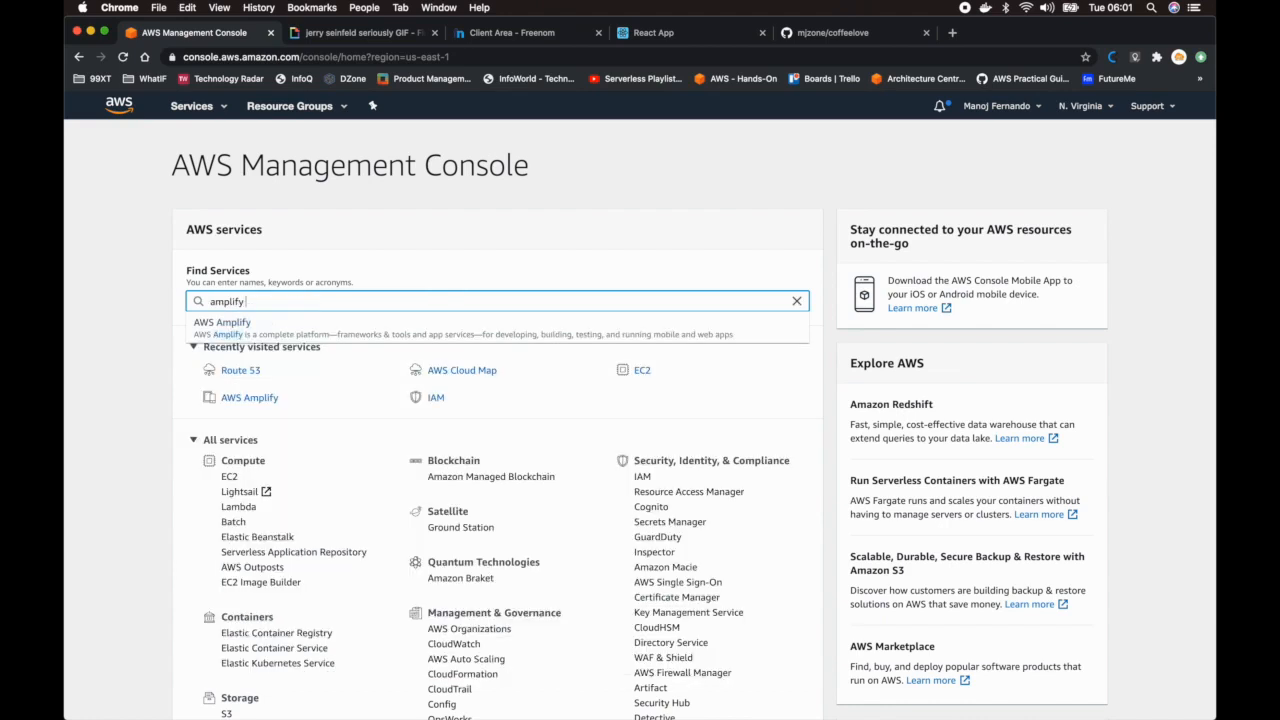
{"action": "left_click", "coordinate": [212, 328]}
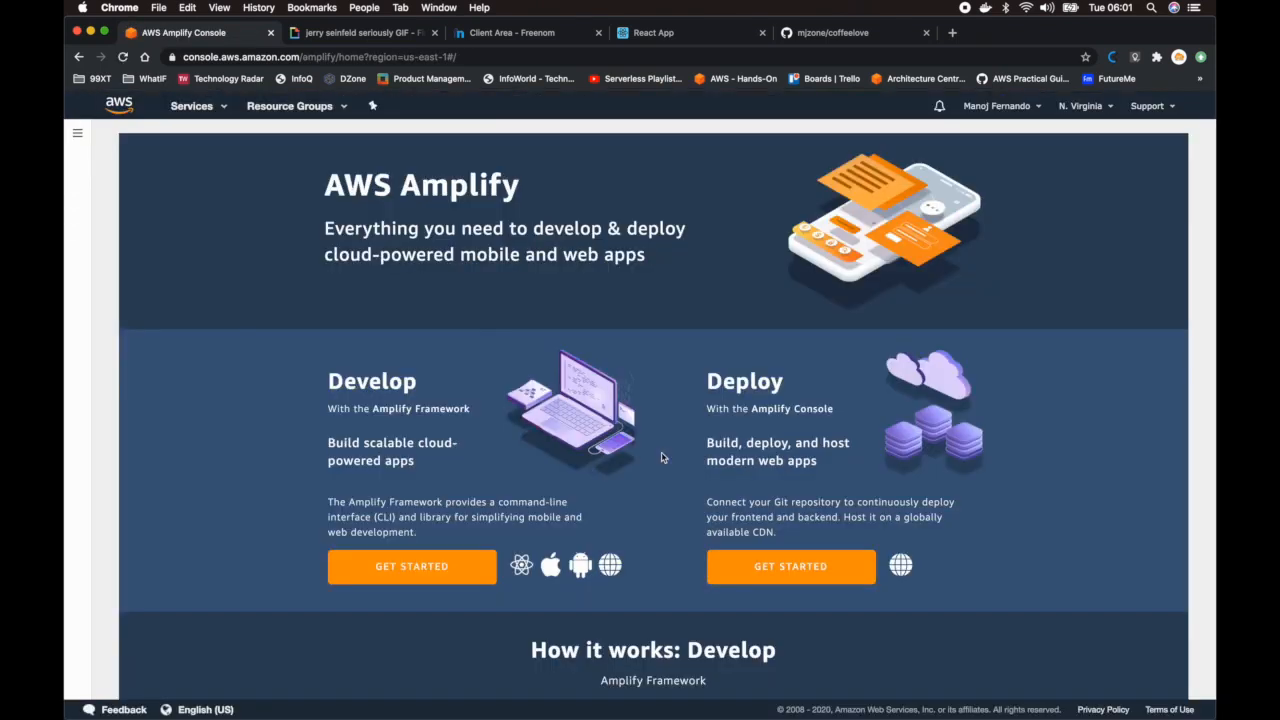
Step: Start a deployment with the Amplify Console, choosing GitHub as the source of the existing code, and continue to repository selection
{"action": "left_click", "coordinate": [751, 573]}
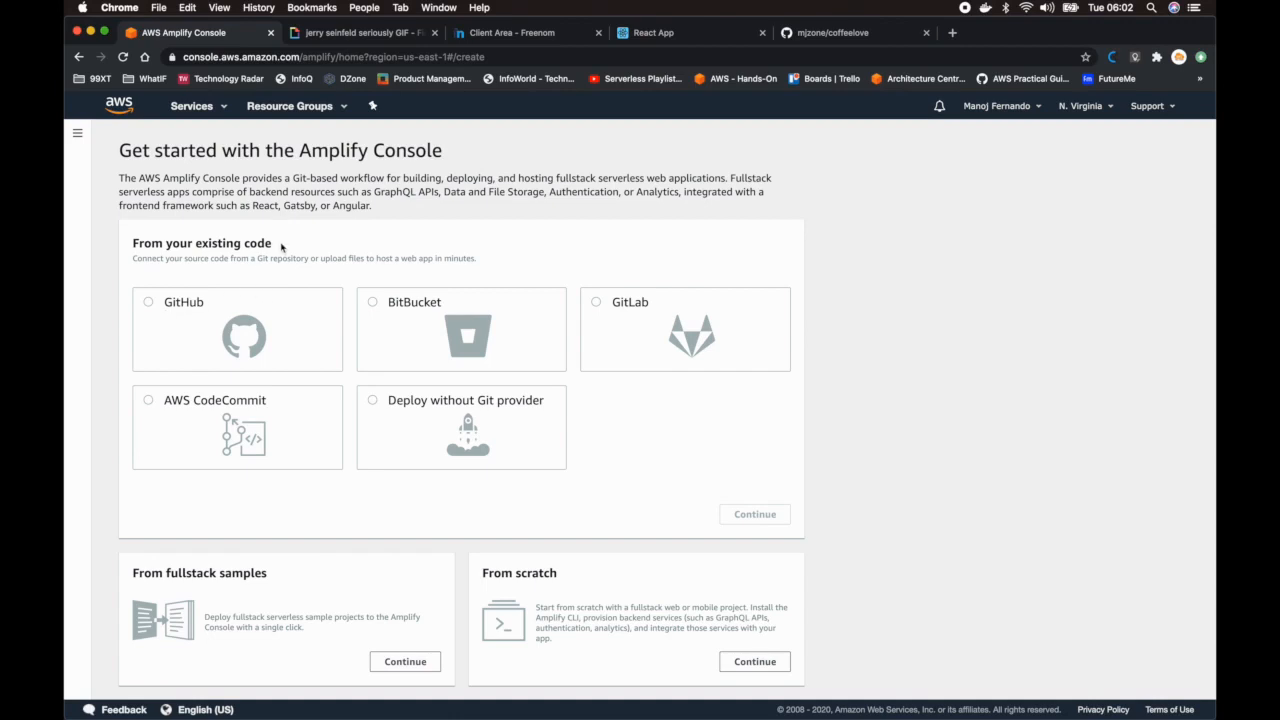
{"action": "left_click", "coordinate": [165, 323]}
{"action": "scroll", "coordinate": [362, 370], "scroll_direction": "down", "scroll_amount": 1}
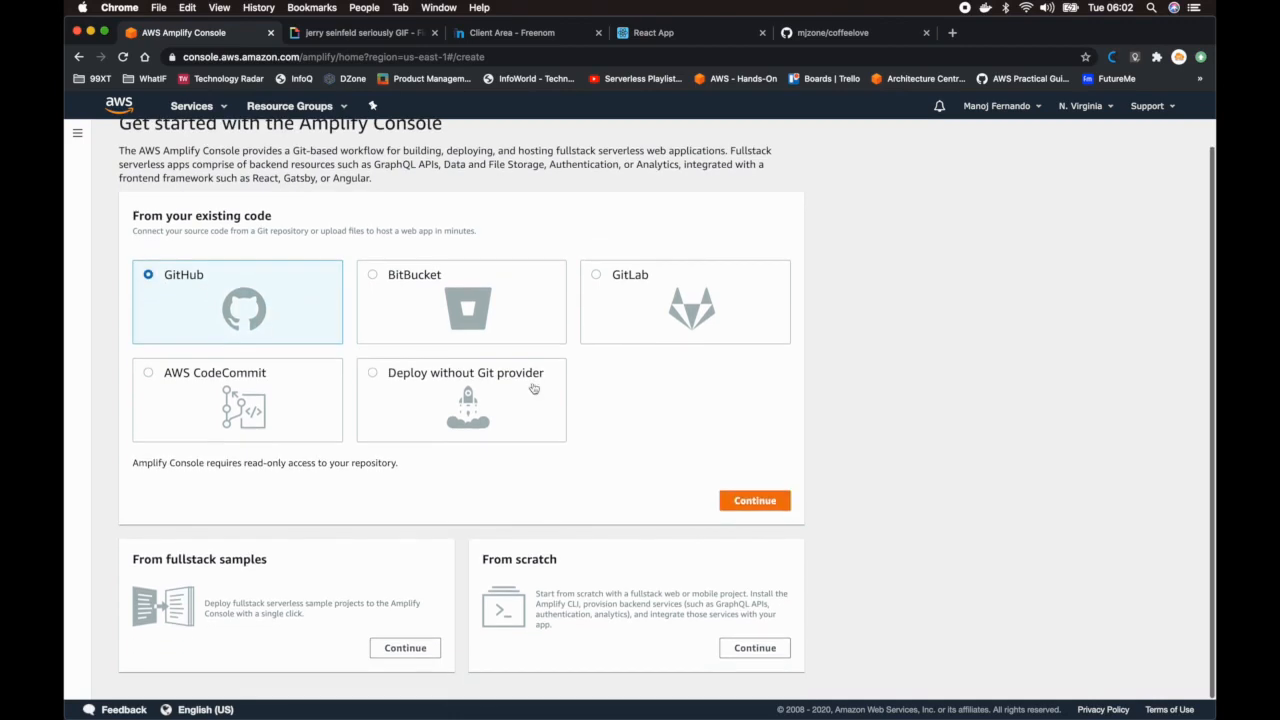
{"action": "left_click", "coordinate": [738, 508]}
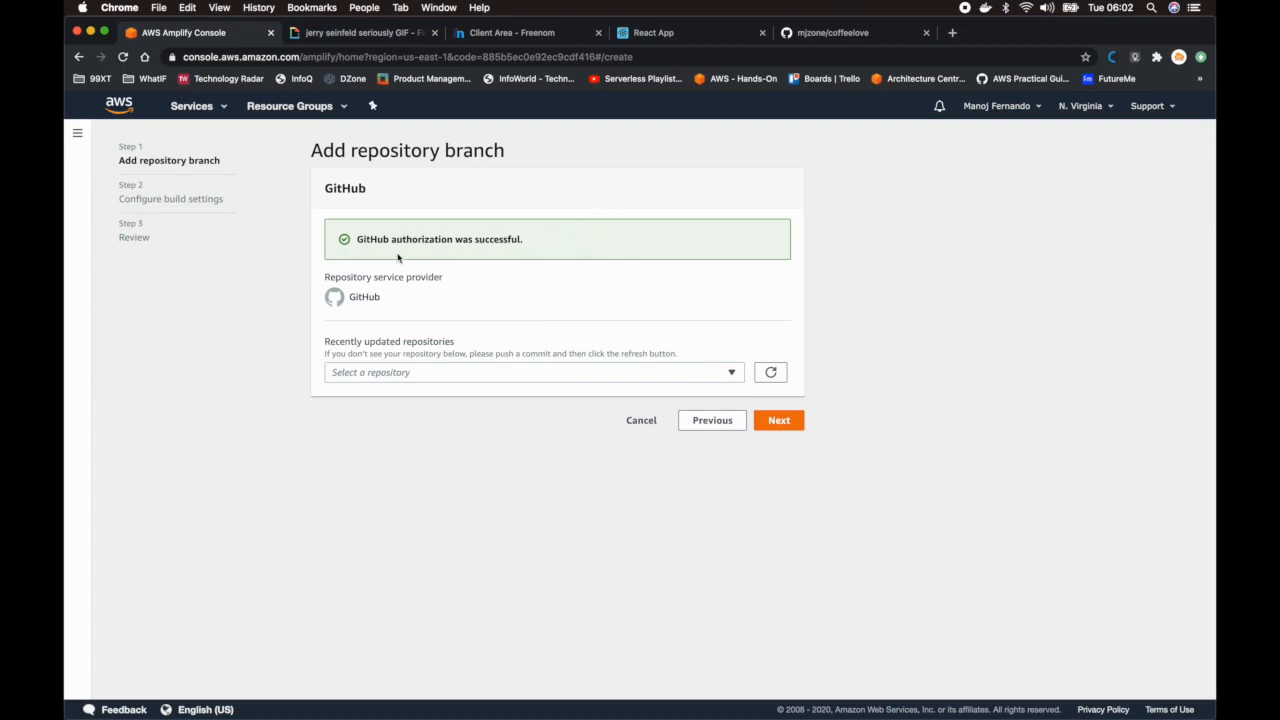
Step: Connect the coffeelove repository's master branch to Amplify and deploy the app with the auto-detected build settings
{"action": "left_click", "coordinate": [405, 377]}
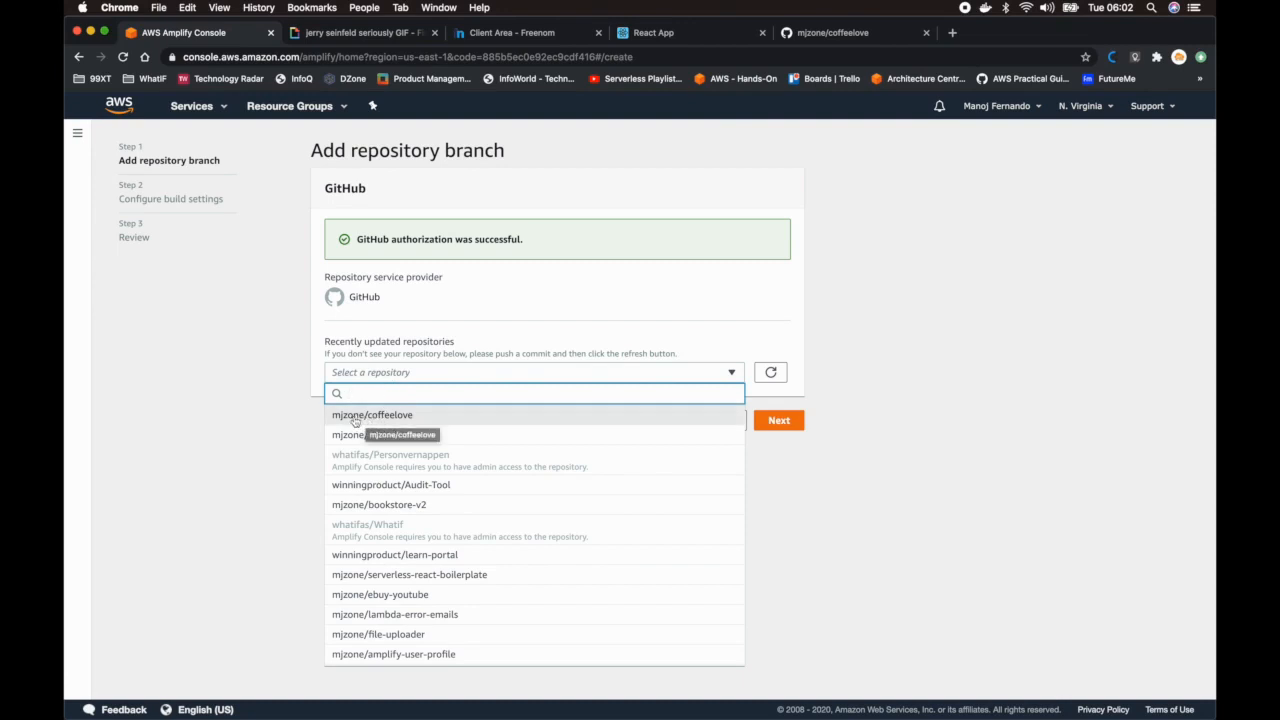
{"action": "left_click", "coordinate": [390, 415]}
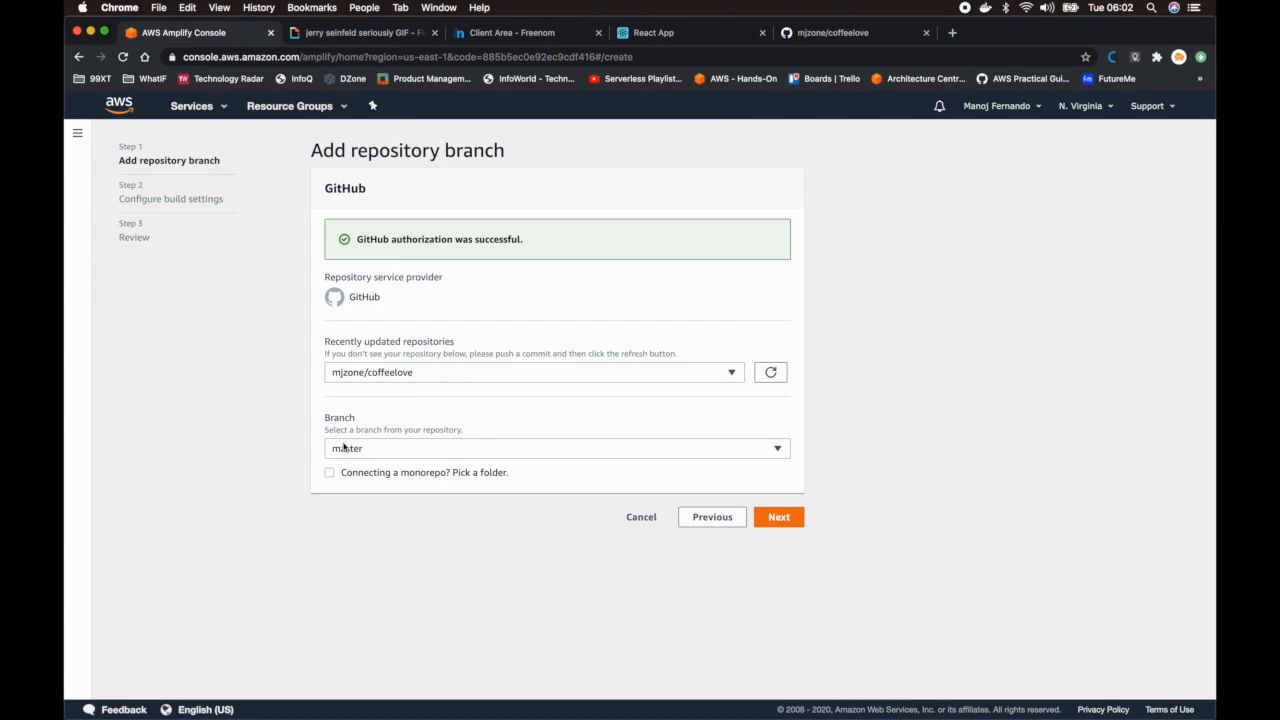
{"action": "left_click", "coordinate": [781, 518]}
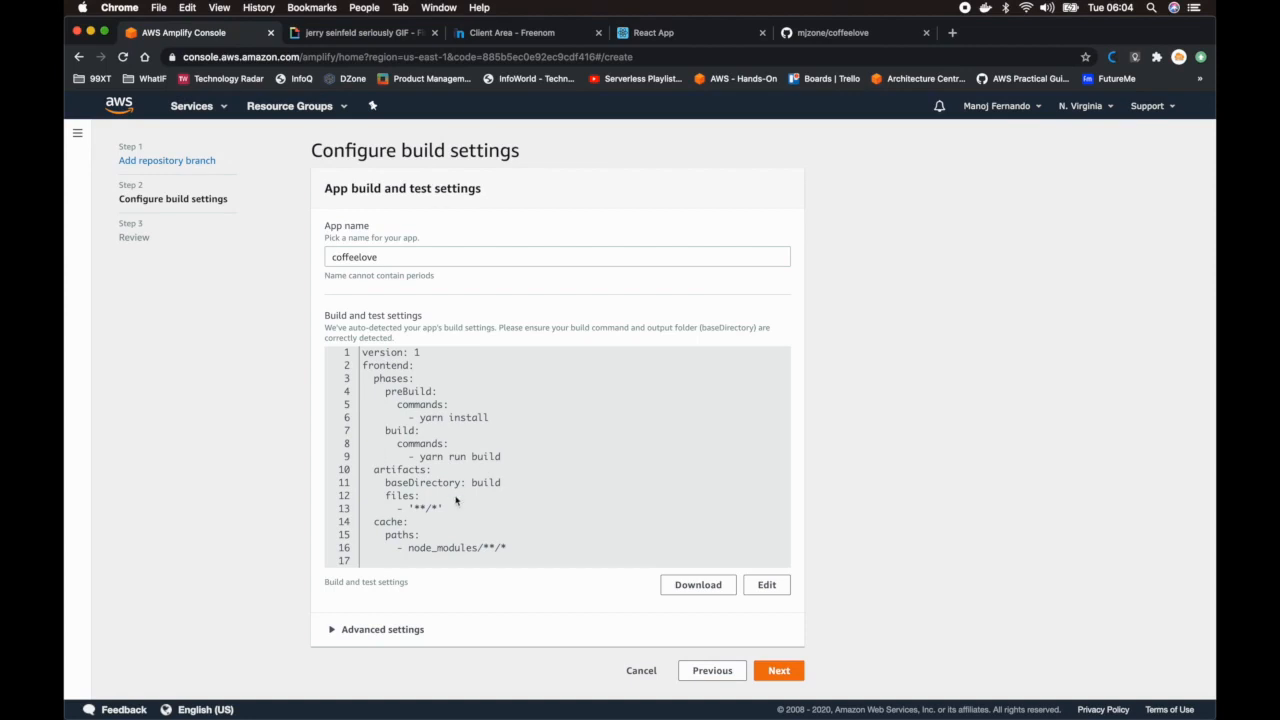
{"action": "left_click", "coordinate": [786, 677]}
{"action": "left_click", "coordinate": [767, 580]}
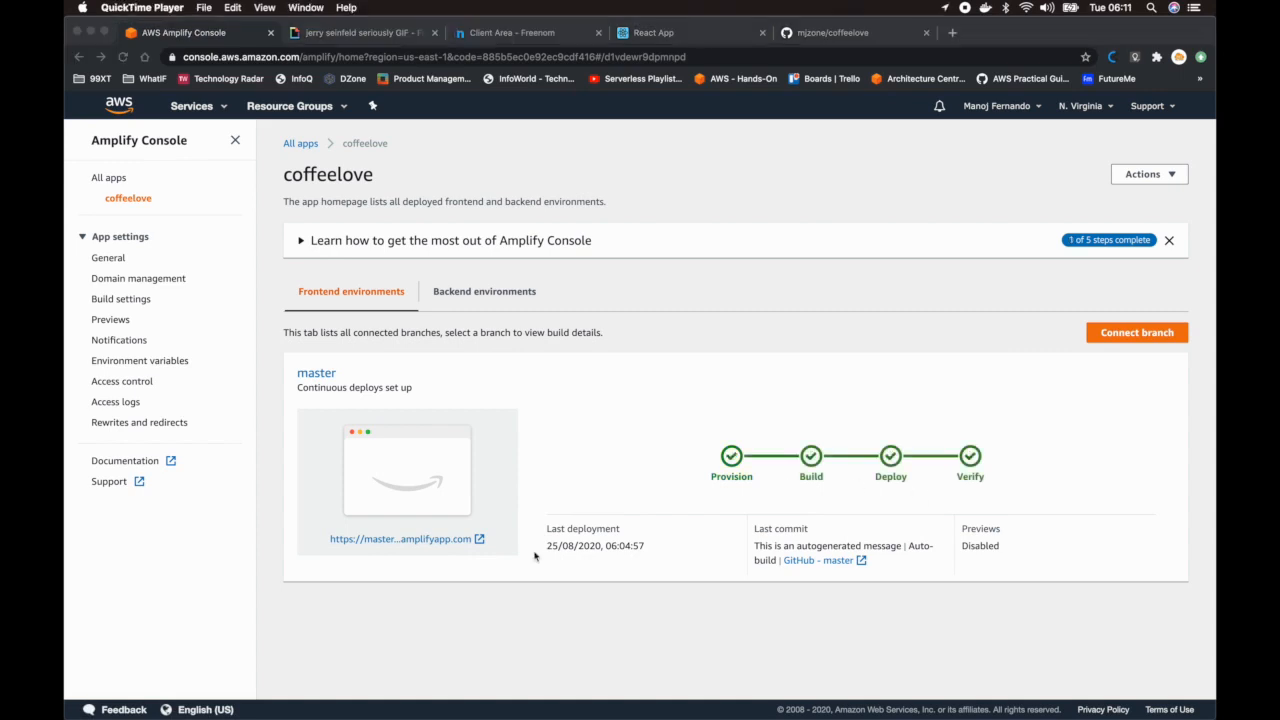
Step: Open the deployed master branch's amplifyapp.com site to check the coffee page
{"action": "left_click", "coordinate": [457, 571]}
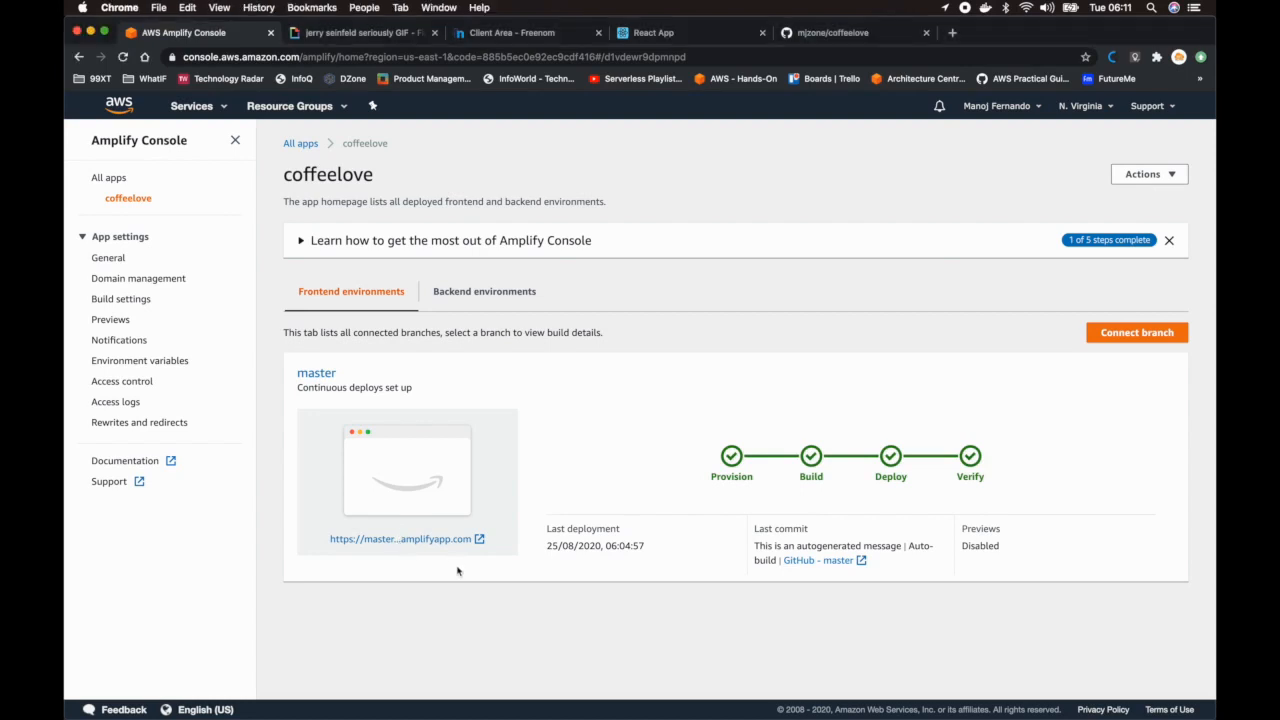
{"action": "left_click", "coordinate": [408, 541]}
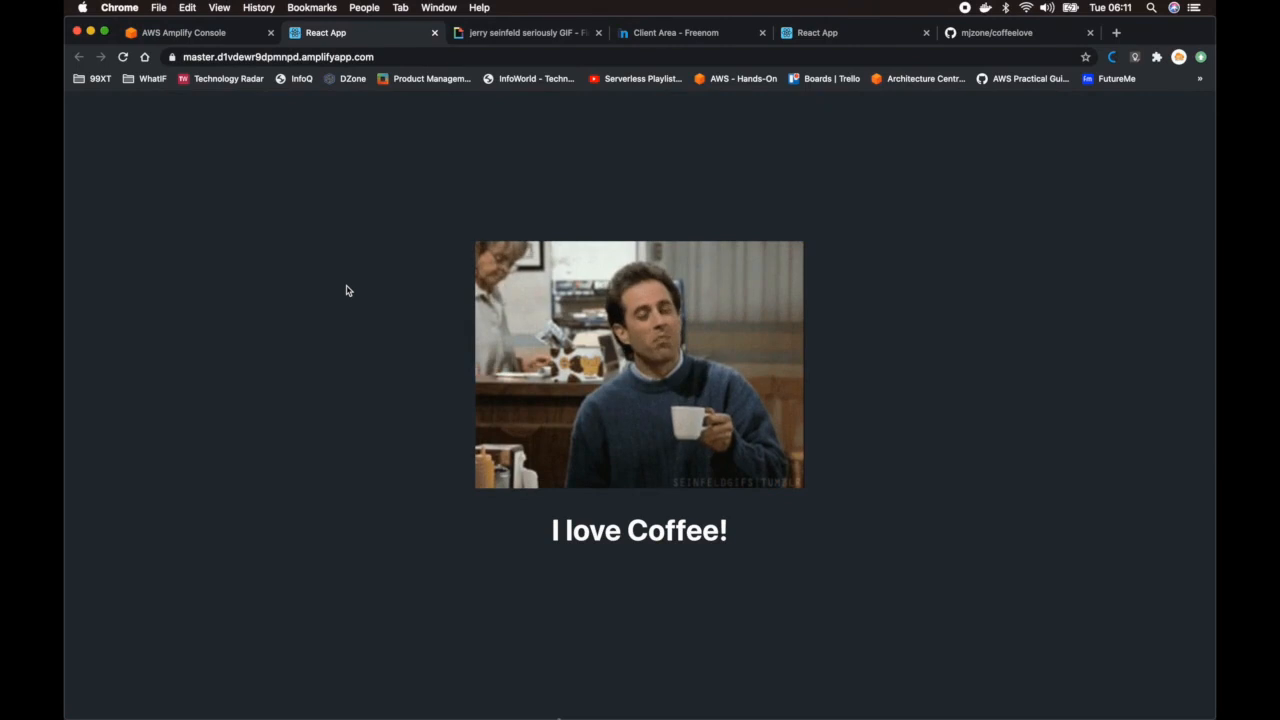
Step: Return from the deployed site to the Amplify Console, open the coffeelove app's domain management and start adding a domain
{"action": "double_click", "coordinate": [317, 57]}
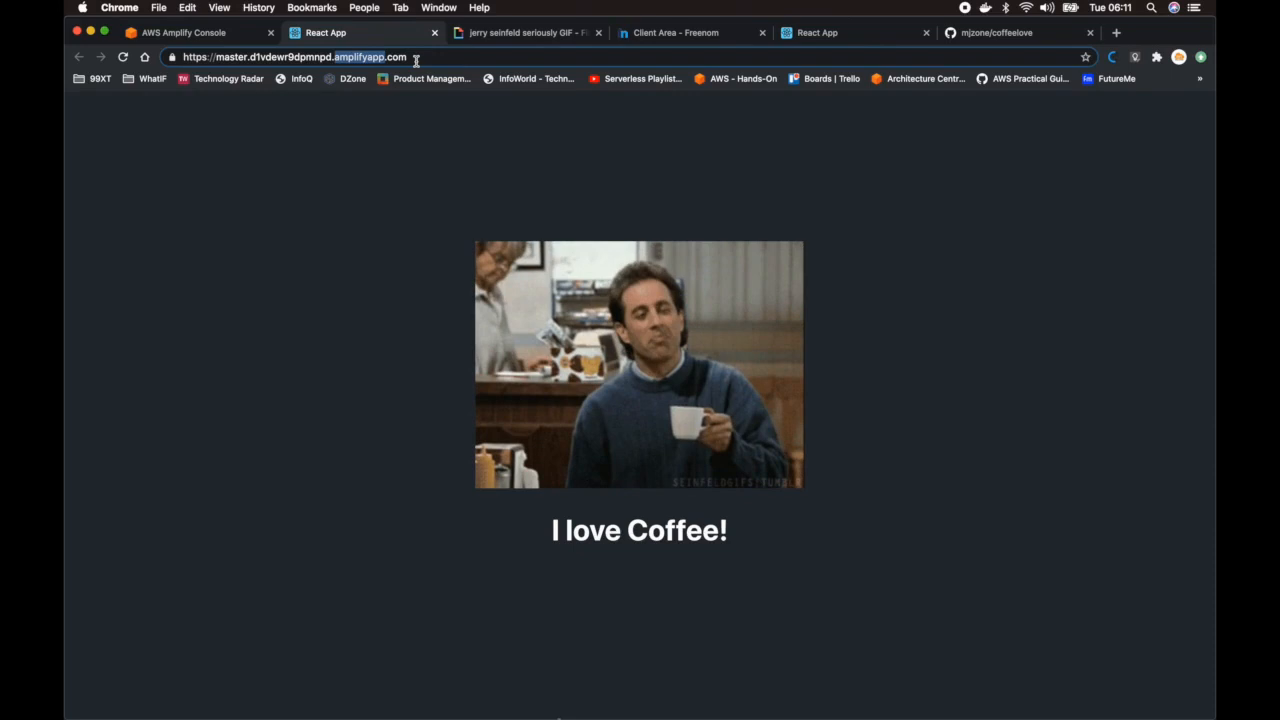
{"action": "left_click", "coordinate": [197, 33]}
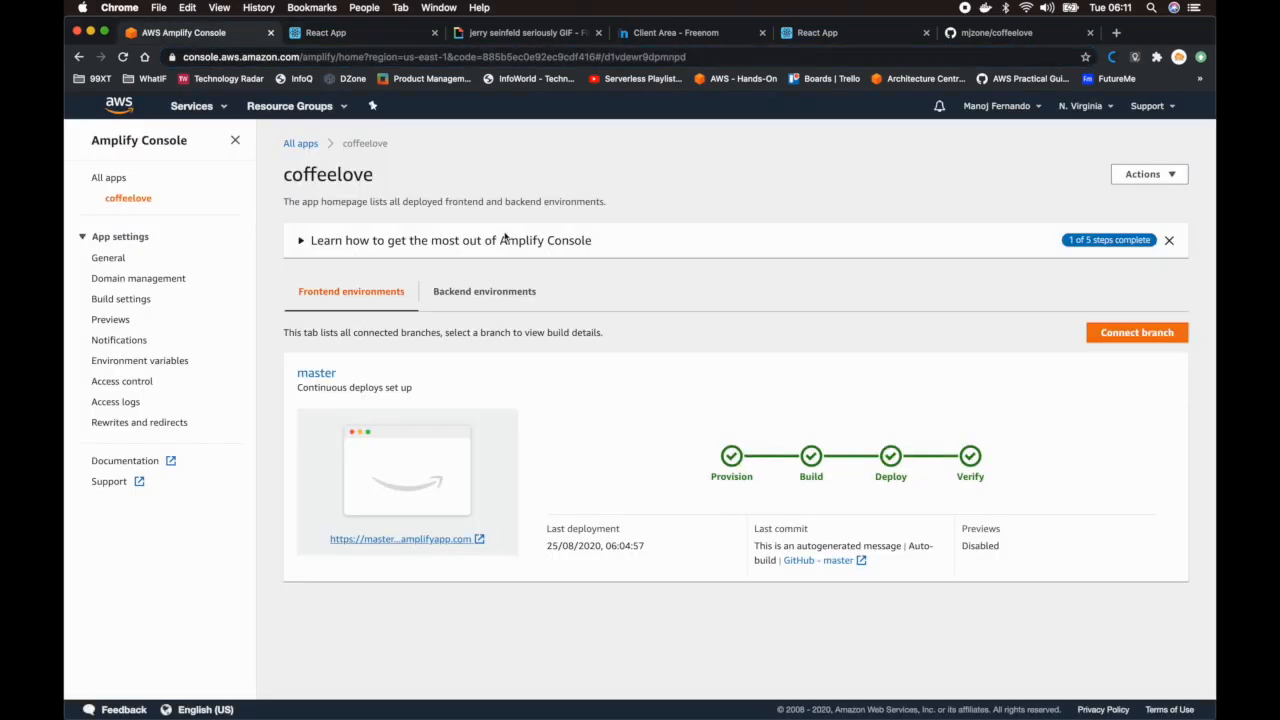
{"action": "left_click", "coordinate": [129, 281]}
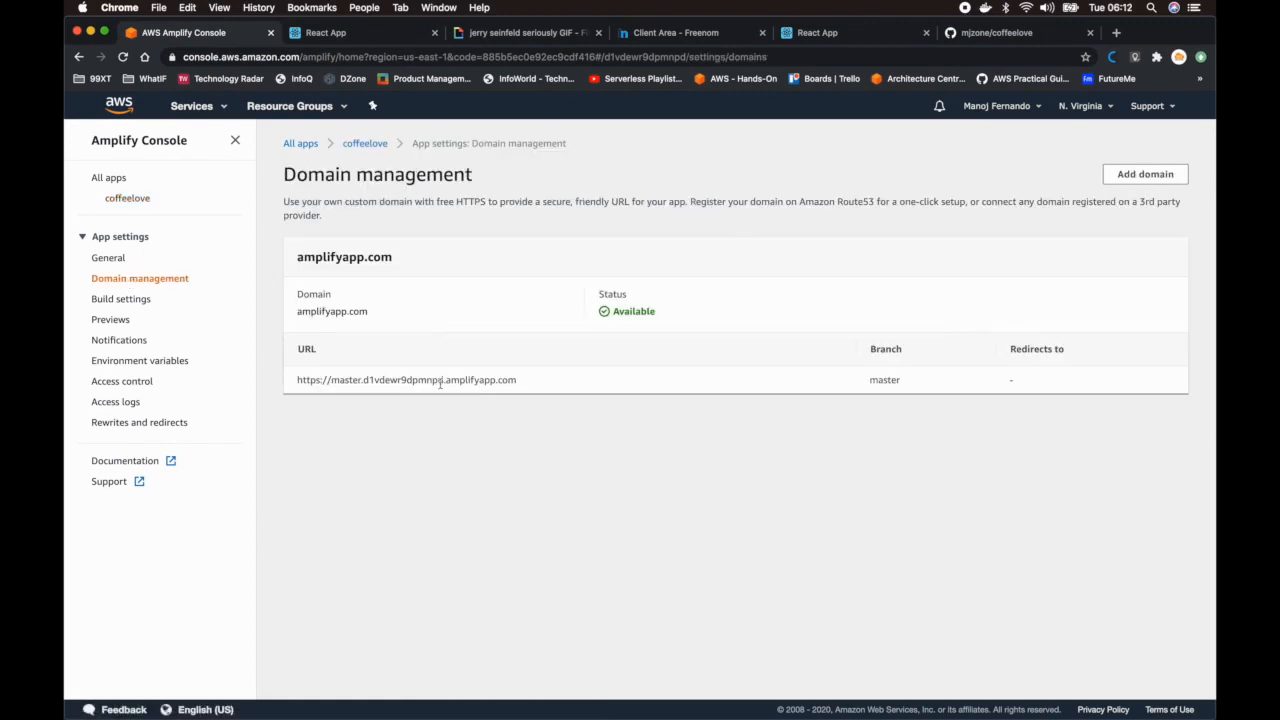
{"action": "left_click", "coordinate": [1147, 174]}
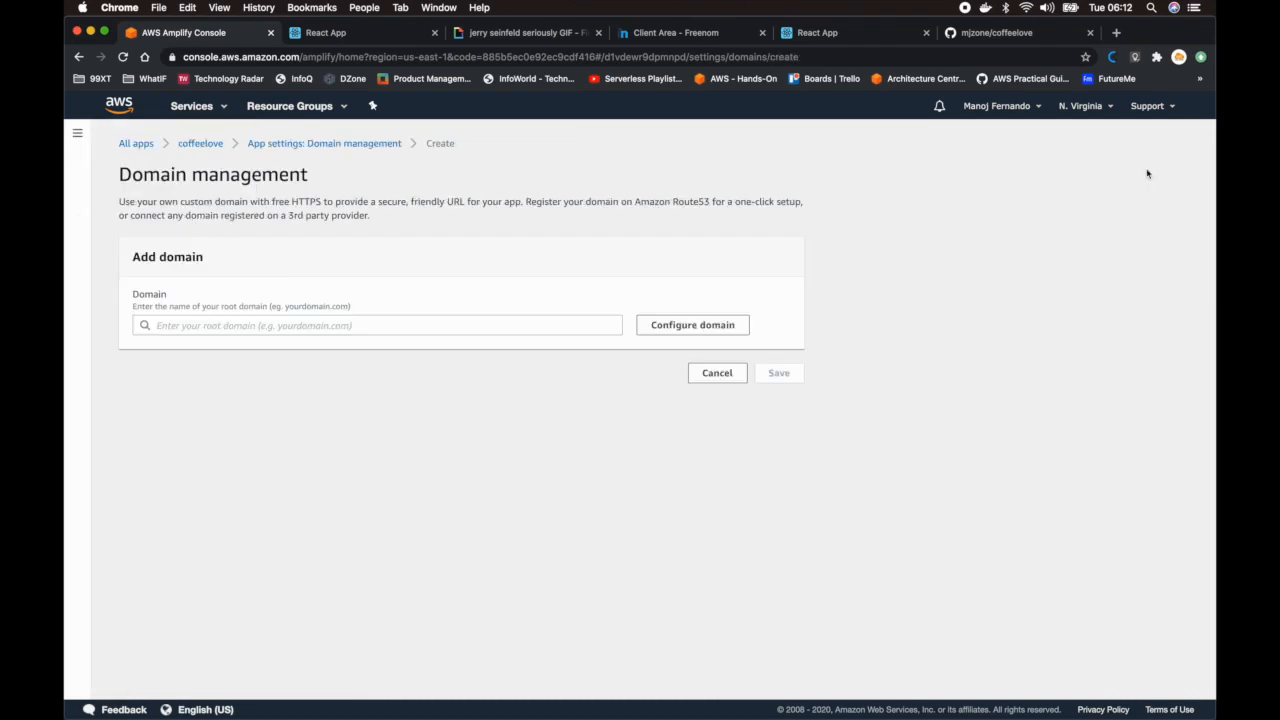
Step: Configure coffeelove.tk as the custom domain, keeping root and www on master with the redirect to www, and save it
{"action": "left_click", "coordinate": [182, 324]}
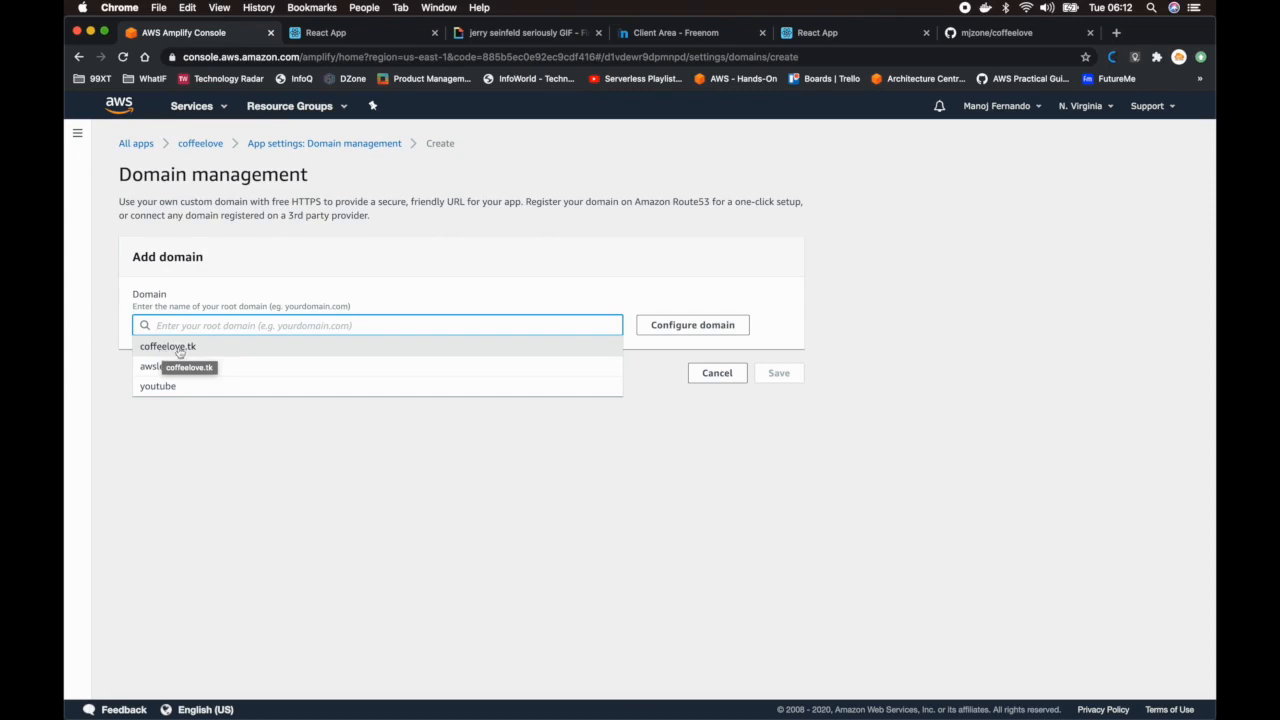
{"action": "left_click", "coordinate": [190, 348]}
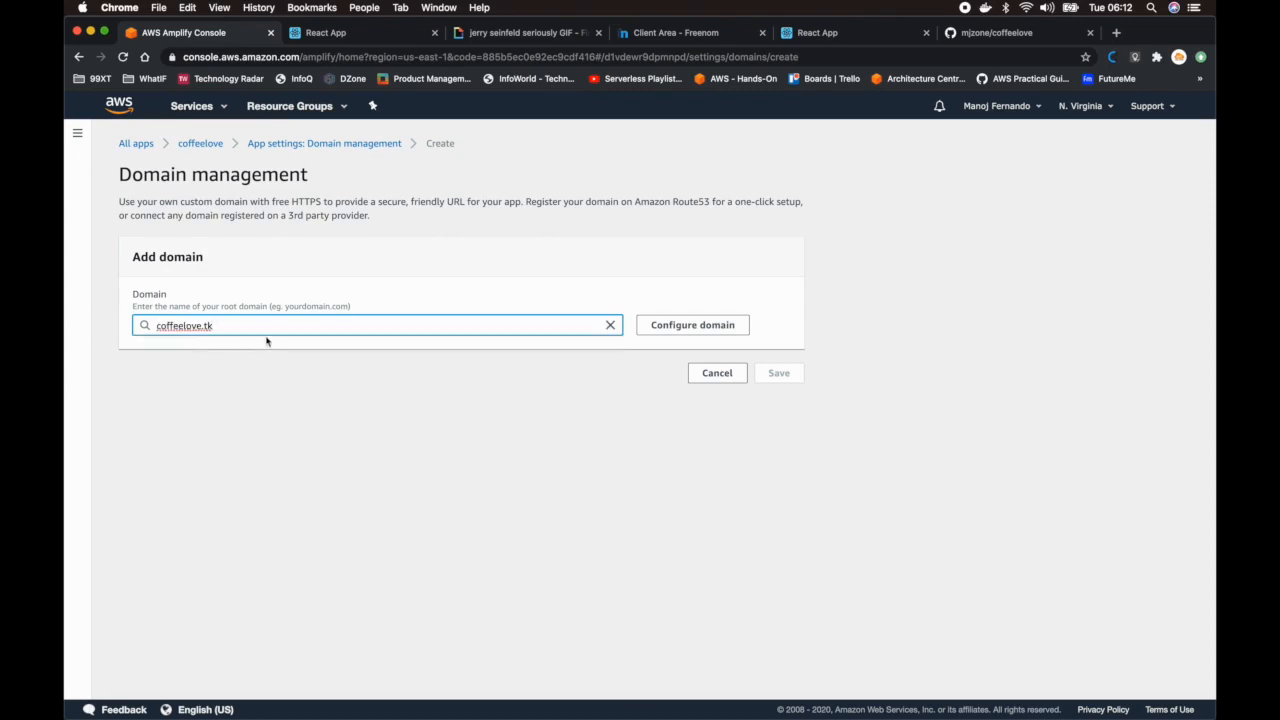
{"action": "left_click", "coordinate": [697, 331]}
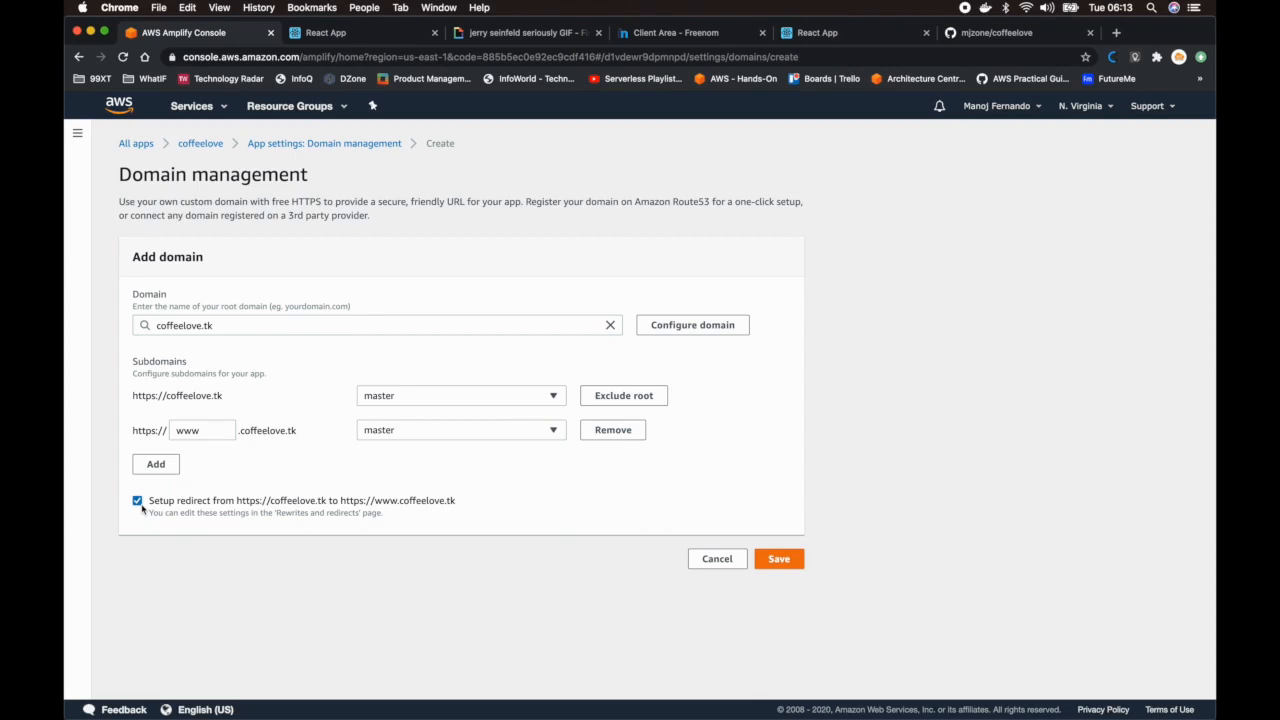
{"action": "left_click", "coordinate": [787, 563]}
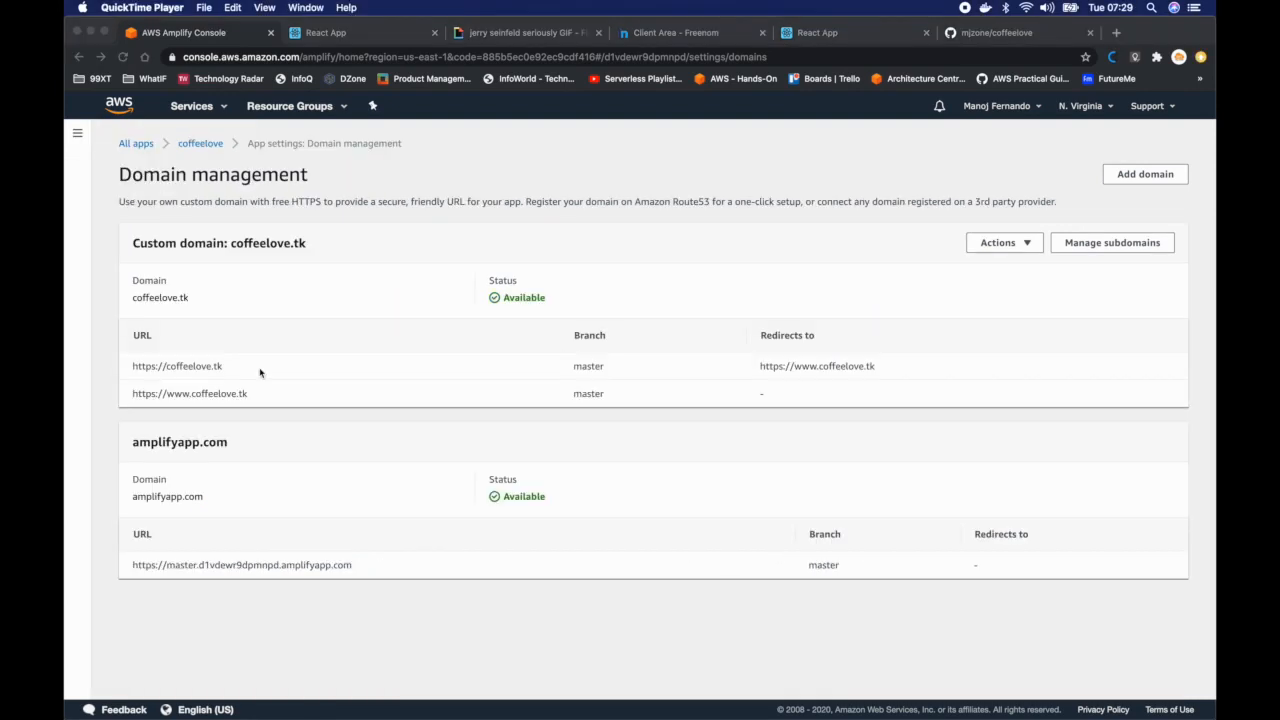
{"action": "left_click", "coordinate": [234, 372]}
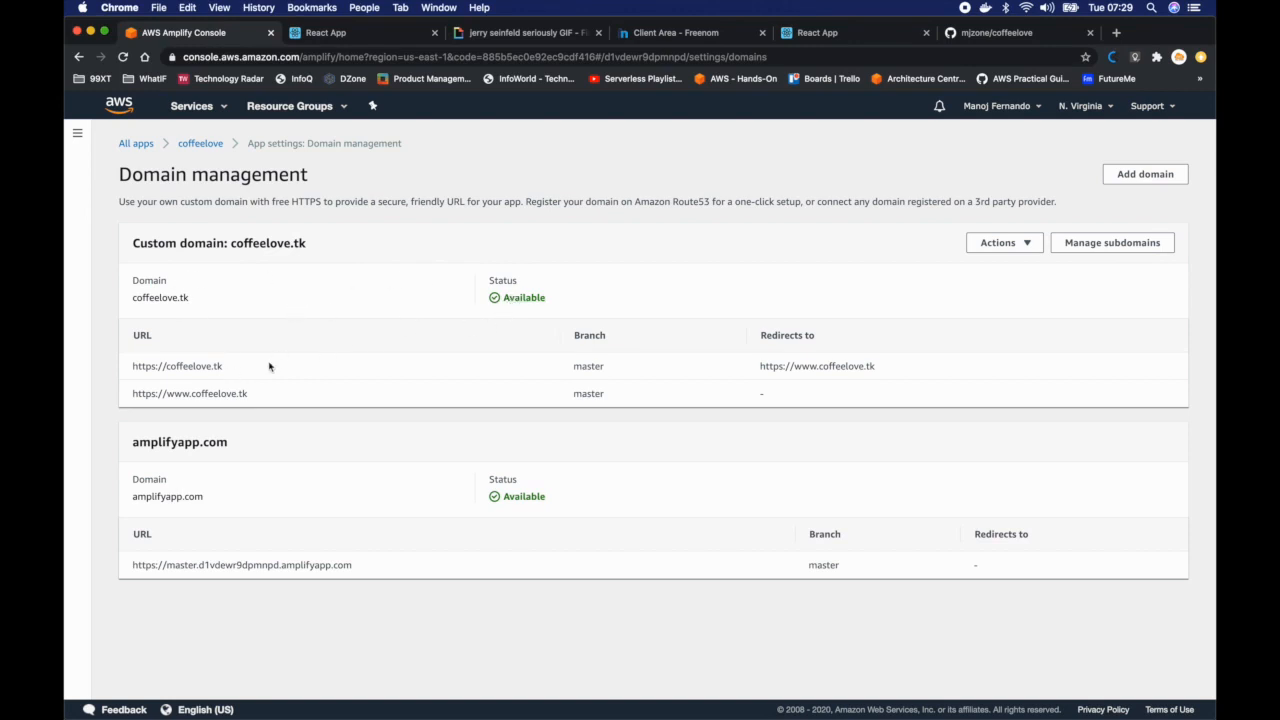
{"action": "left_click_drag", "start_coordinate": [248, 370], "coordinate": [130, 369]}
{"action": "key", "text": "super+c"}
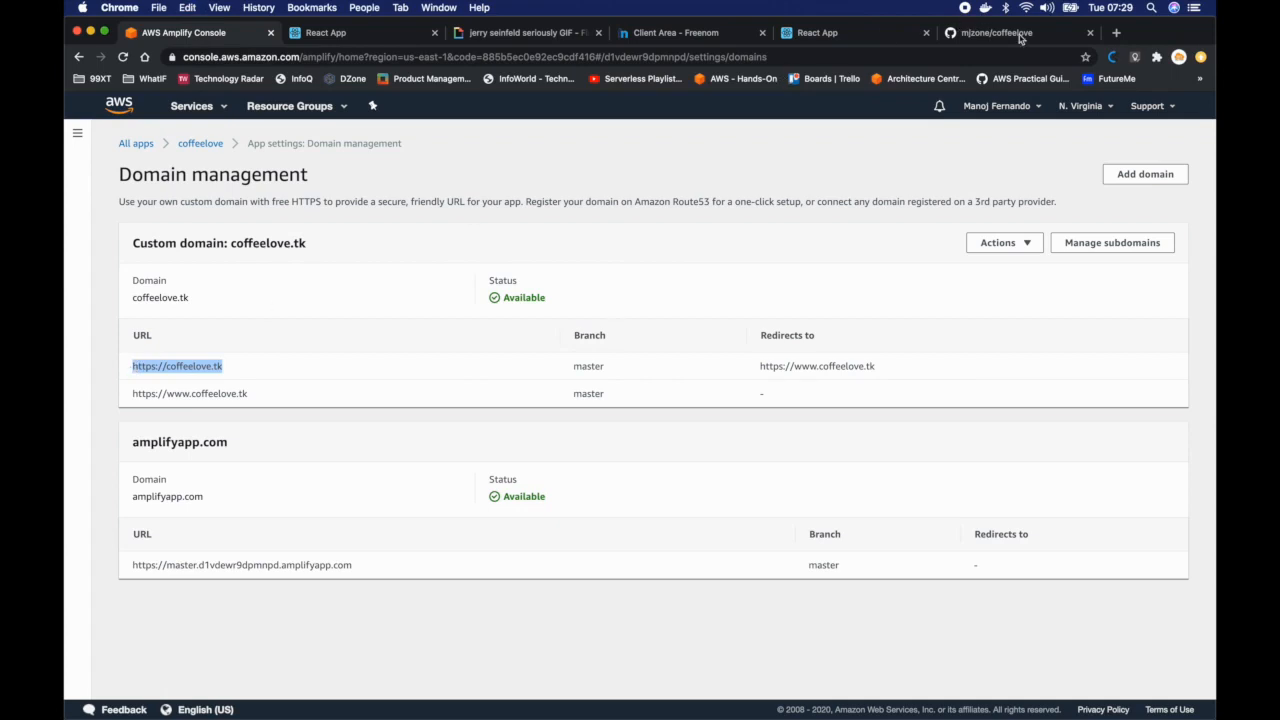
{"action": "left_click", "coordinate": [1117, 33]}
{"action": "key", "text": "super+v"}
{"action": "key", "text": "Return"}
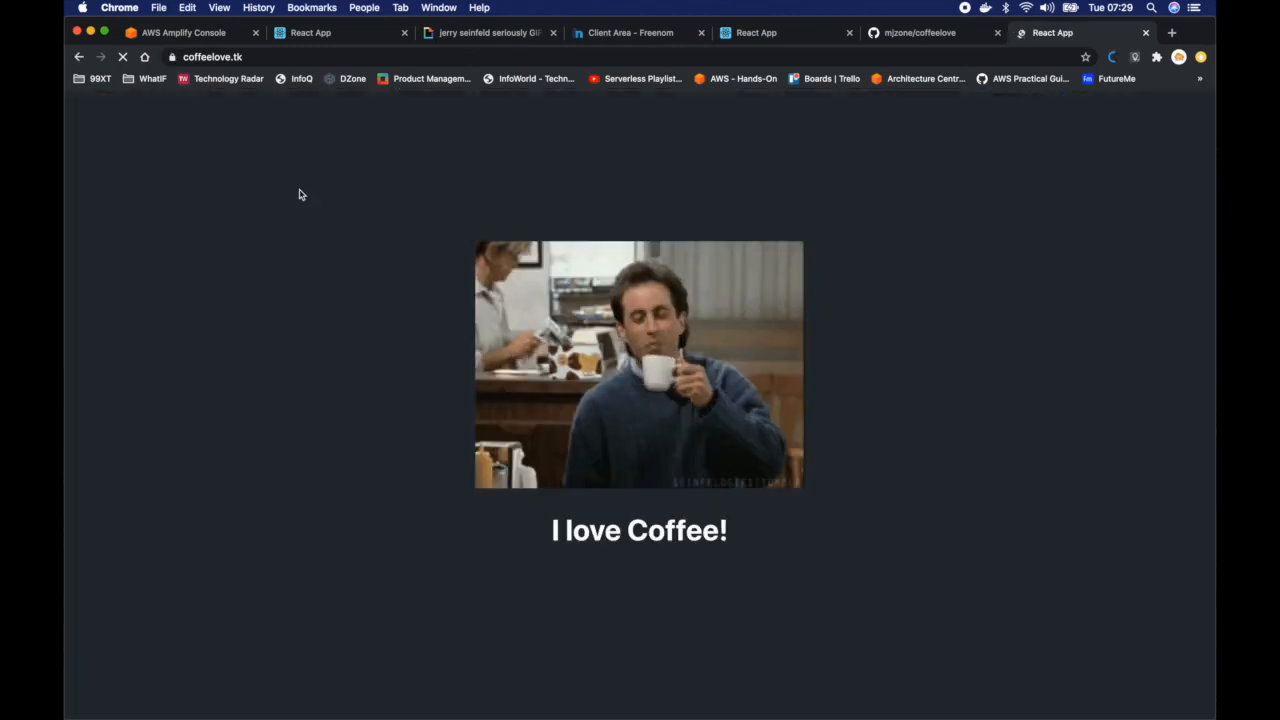
Step: Check the site's connection security information and reveal the full address of the loaded coffee page
{"action": "left_click", "coordinate": [172, 60]}
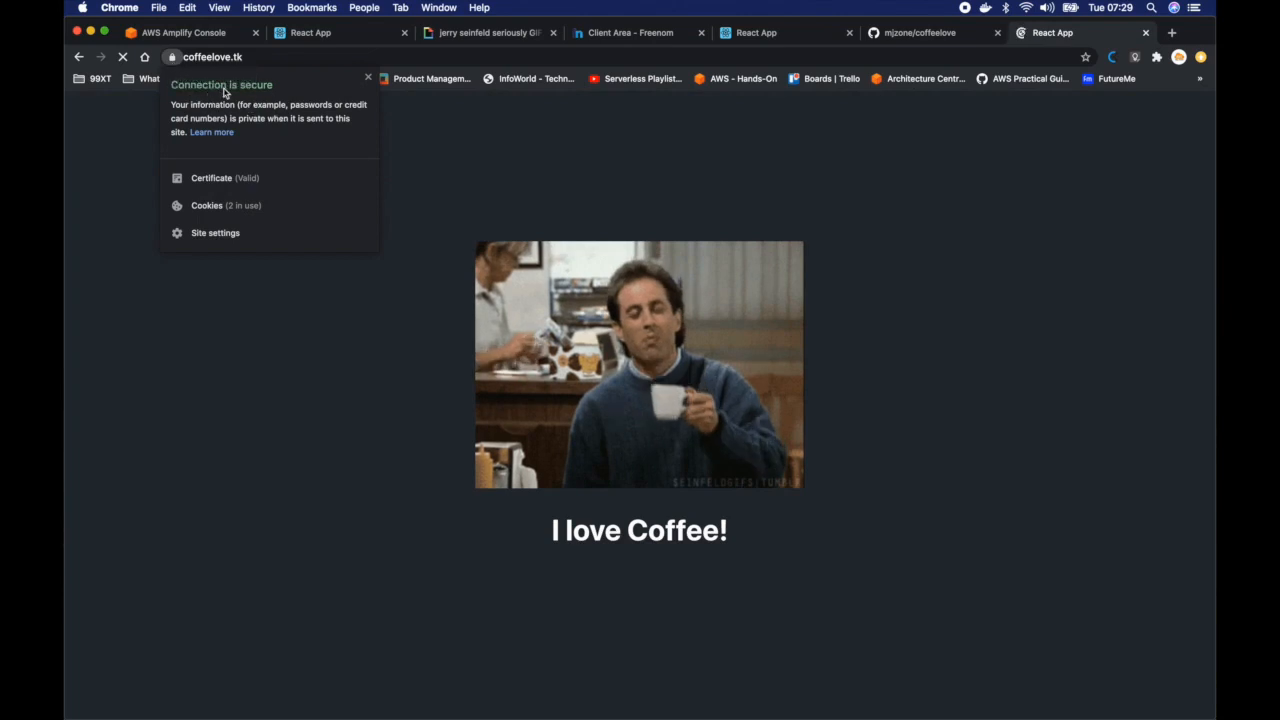
{"action": "left_click", "coordinate": [192, 59]}
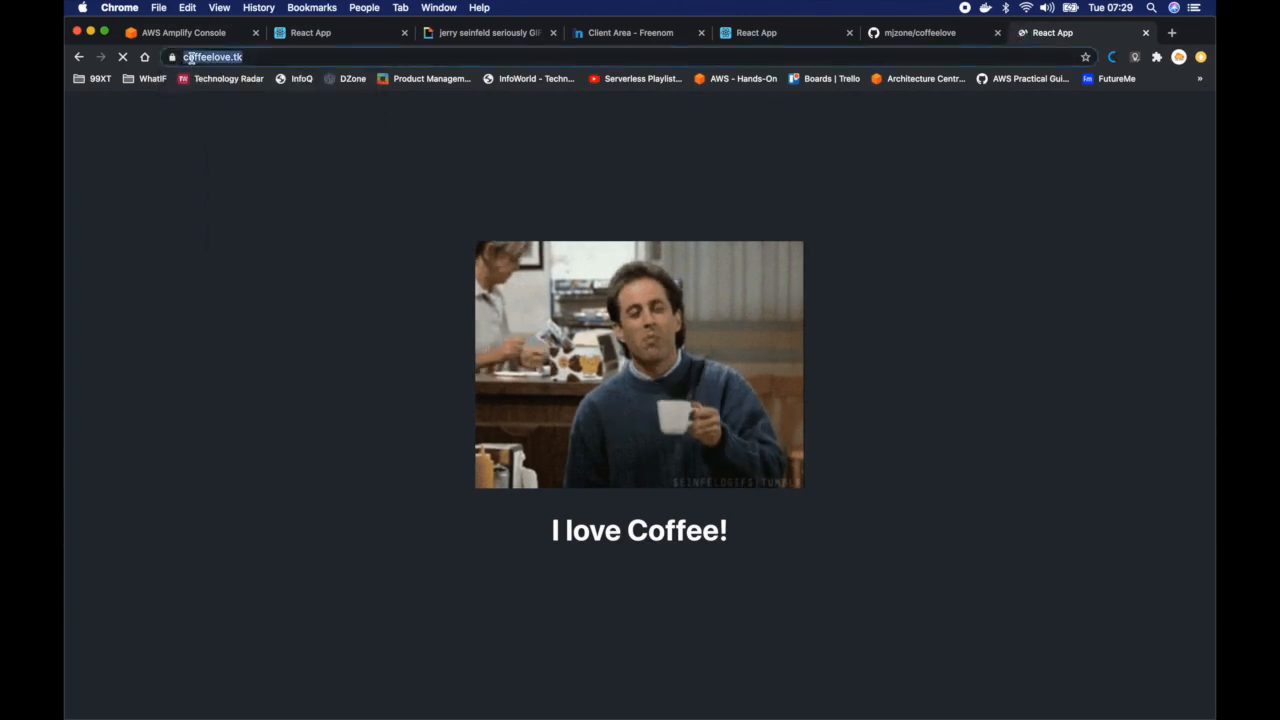
{"action": "left_click", "coordinate": [194, 60]}
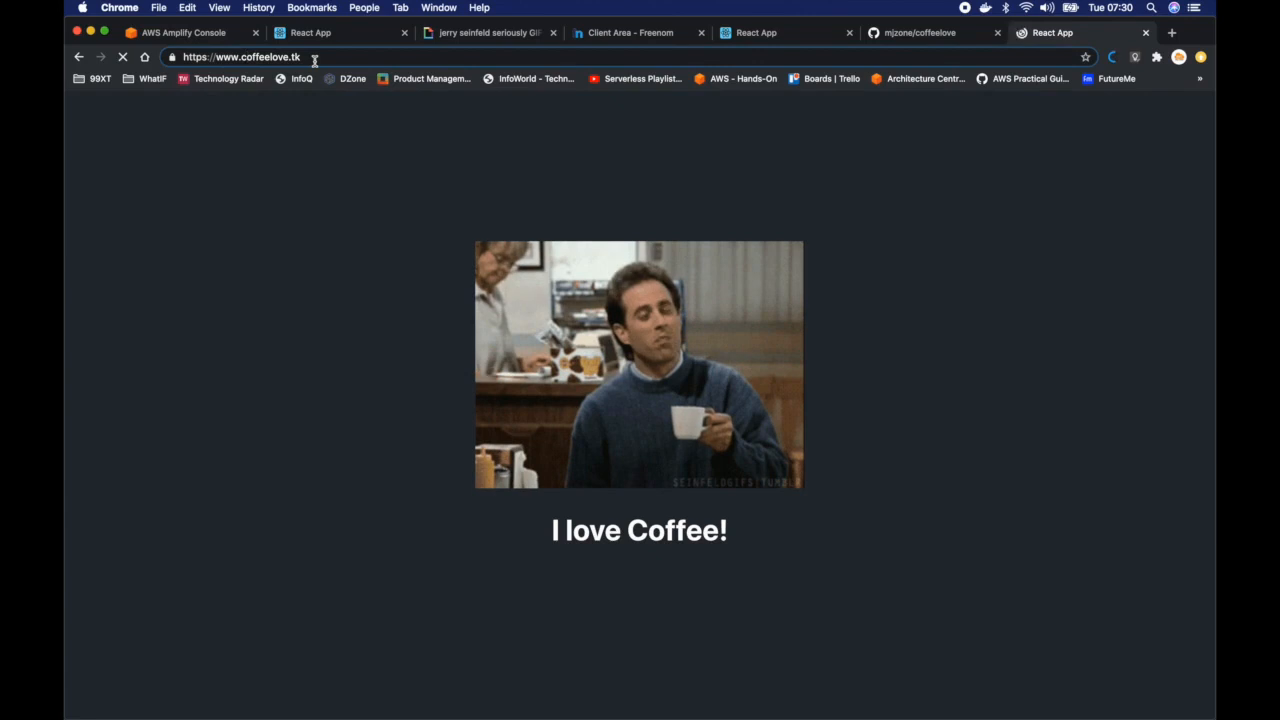
{"action": "left_click", "coordinate": [245, 58]}
{"action": "key", "text": "BackSpace"}
{"action": "key", "text": "BackSpace"}
{"action": "key", "text": "BackSpace"}
{"action": "key", "text": "BackSpace"}
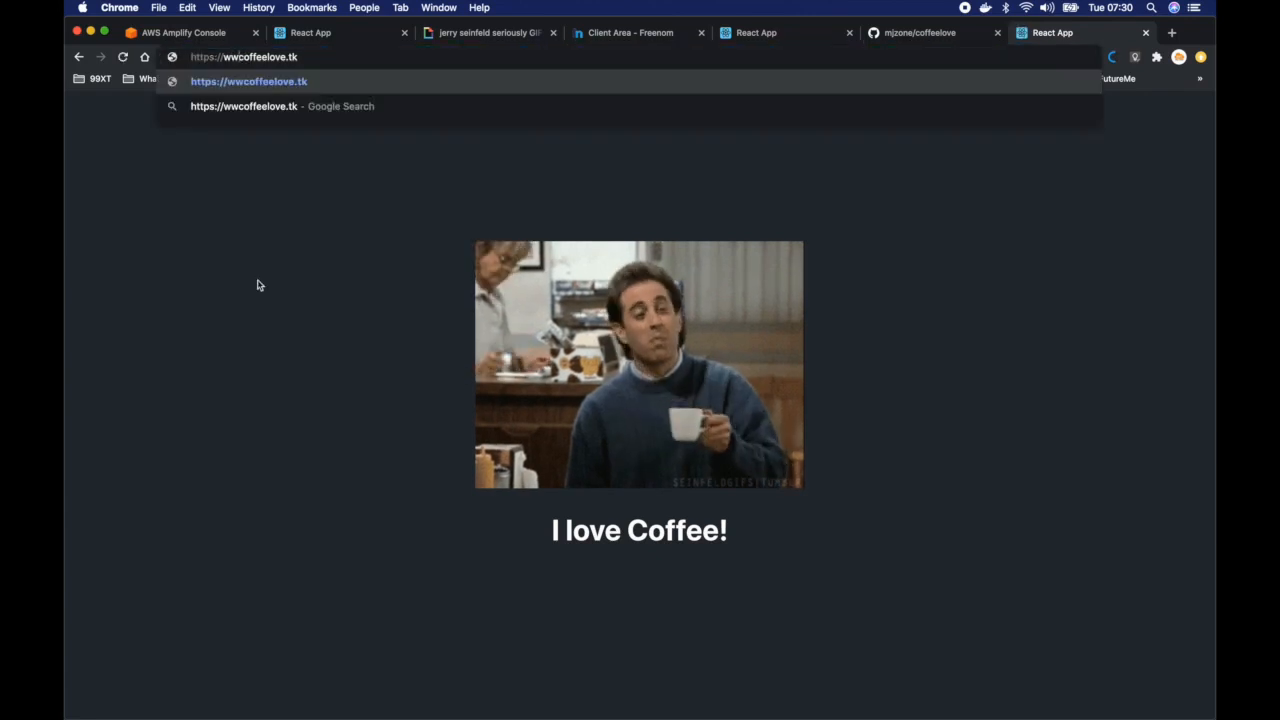
{"action": "key", "text": "Return"}
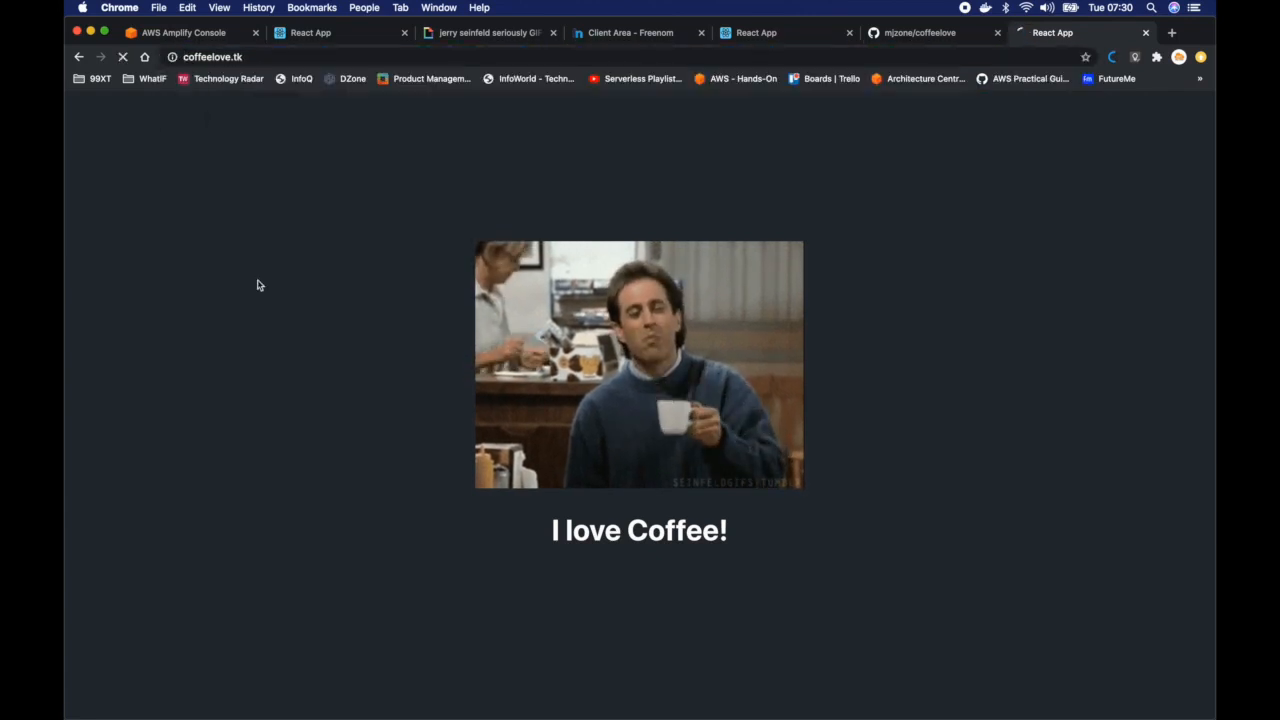
Step: Inspect the full address after the redirect, including its www prefix, and view the site's connection and certificate information
{"action": "left_click", "coordinate": [201, 60]}
{"action": "left_click", "coordinate": [205, 58]}
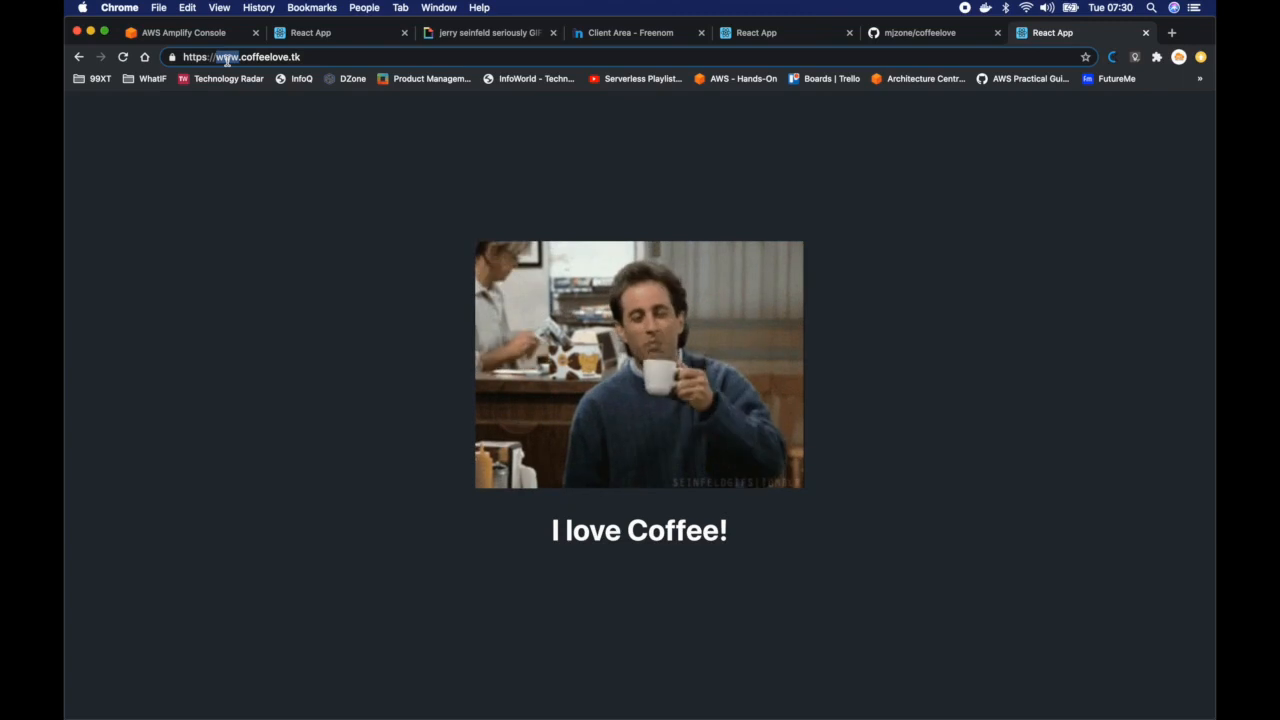
{"action": "left_click", "coordinate": [172, 57]}
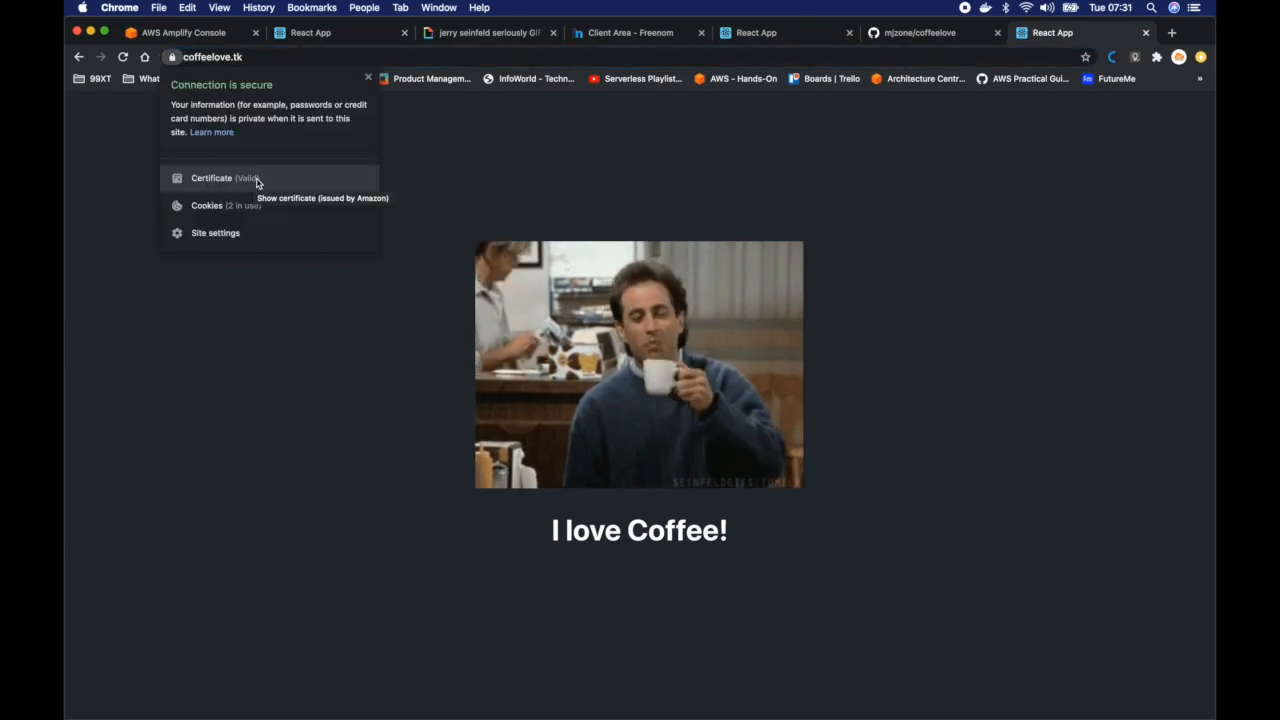